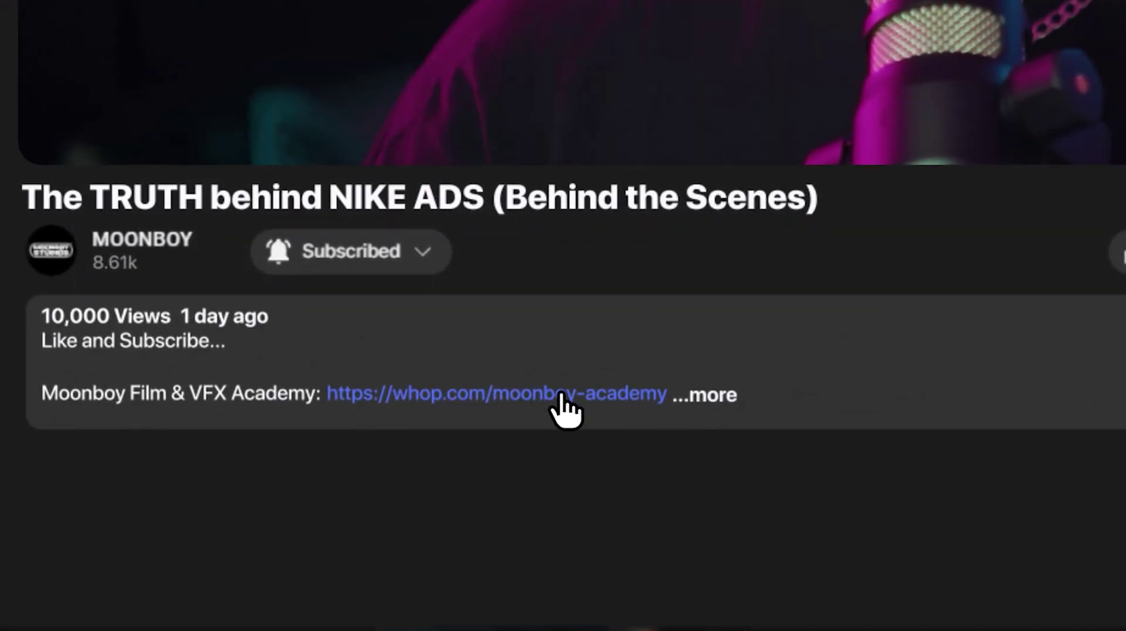
click(400, 583)
scroll(1106, 91, down, 12)
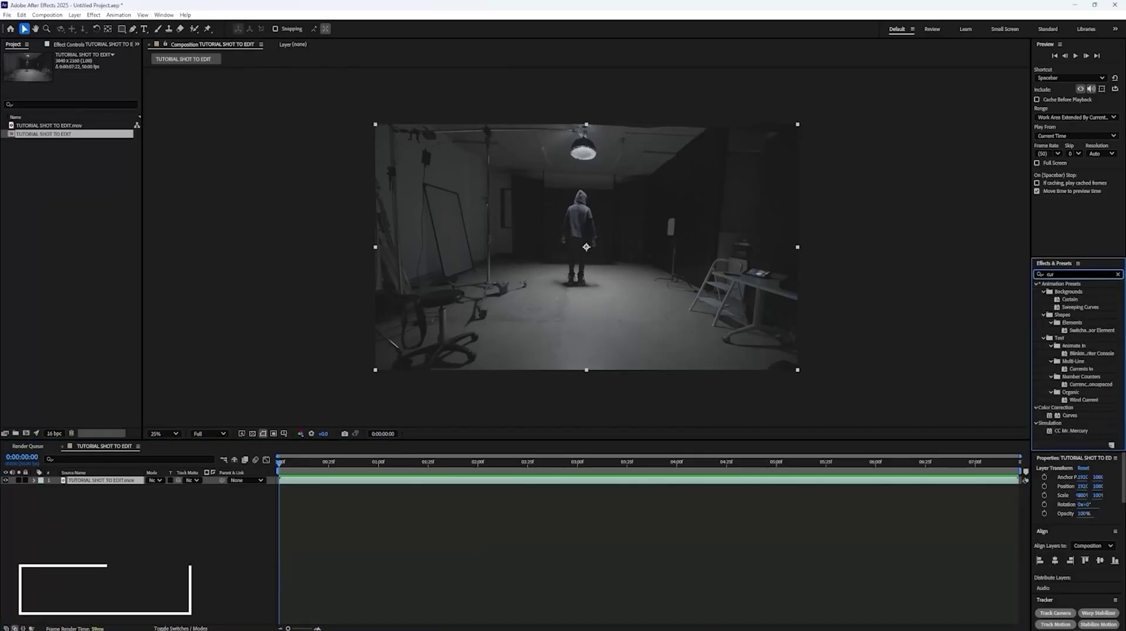
- Find the Curves effect, apply it to the footage layer, and raise the RGB curve in the darker midtones to brighten the shot
text(ves)
drag(655, 307, 654, 307)
drag(61, 168, 61, 148)
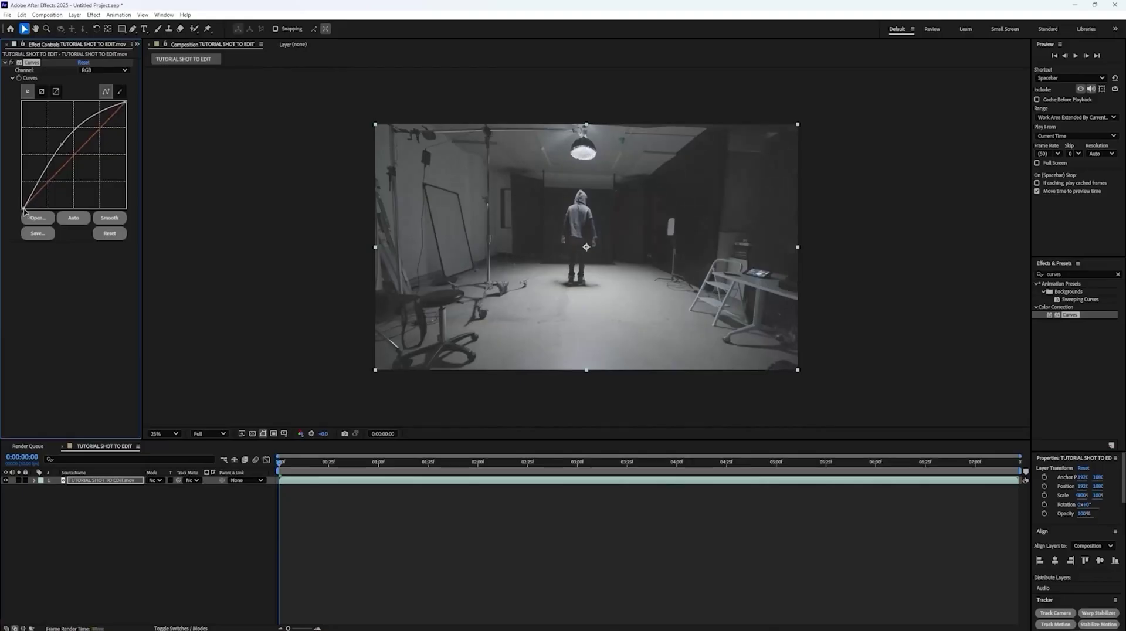
- Pre-compose the brightened footage layer in the TUTORIAL SHOT TO EDIT composition
right_click(668, 332)
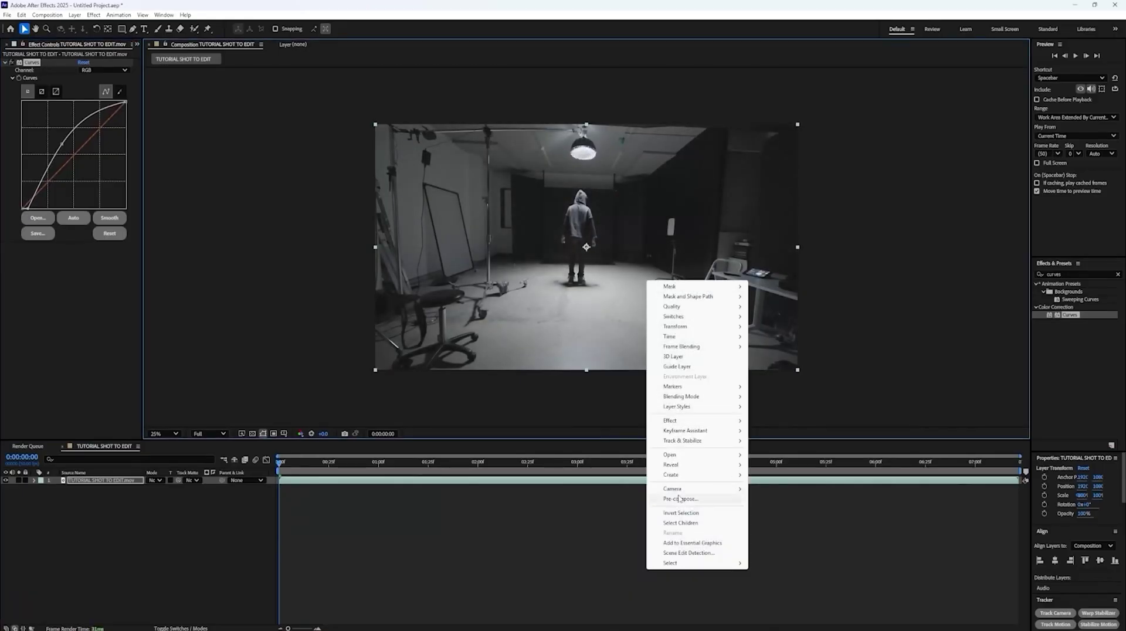
click(680, 498)
click(607, 388)
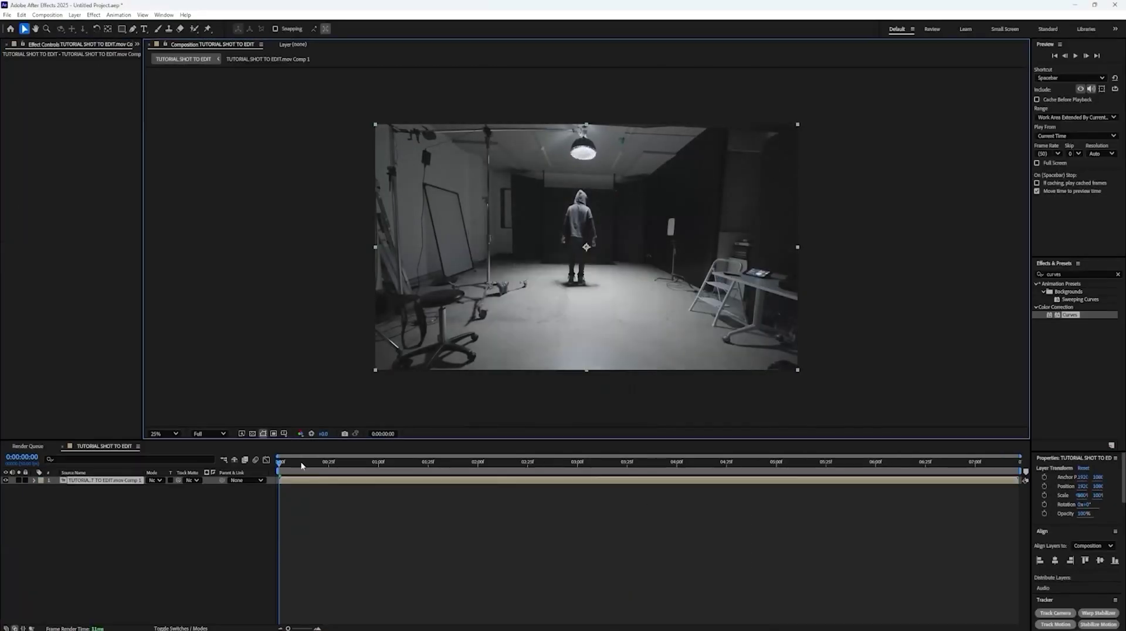
- Preview the shot from the start and apply Warp Stabilizer VFX to the pre-composed layer
key(space)
drag(646, 464, 232, 440)
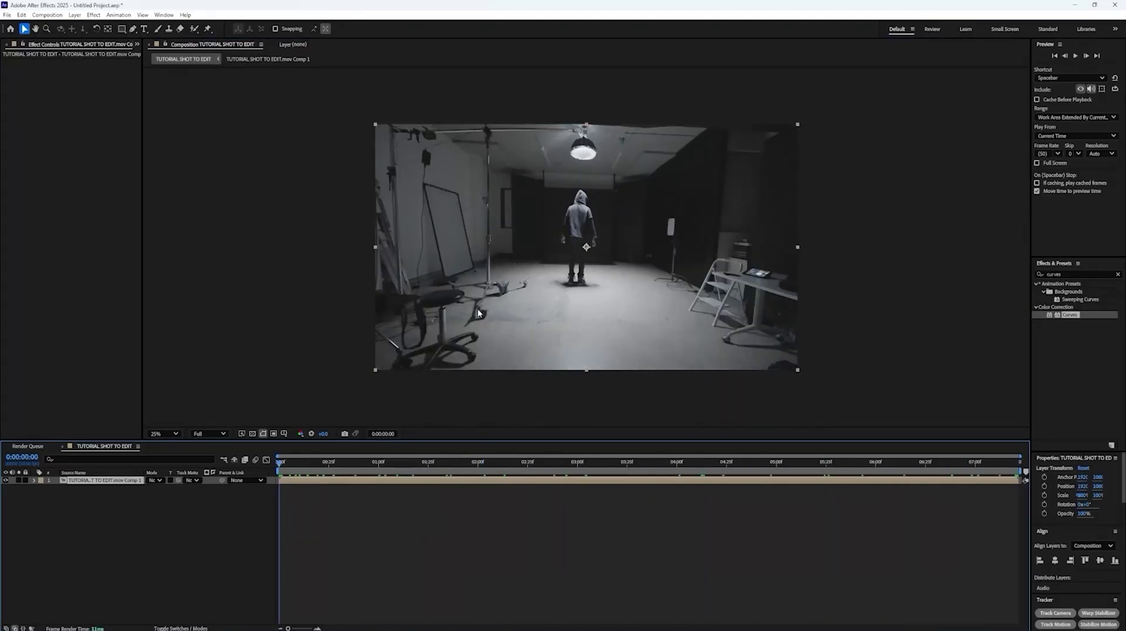
right_click(514, 262)
mouse_move(548, 420)
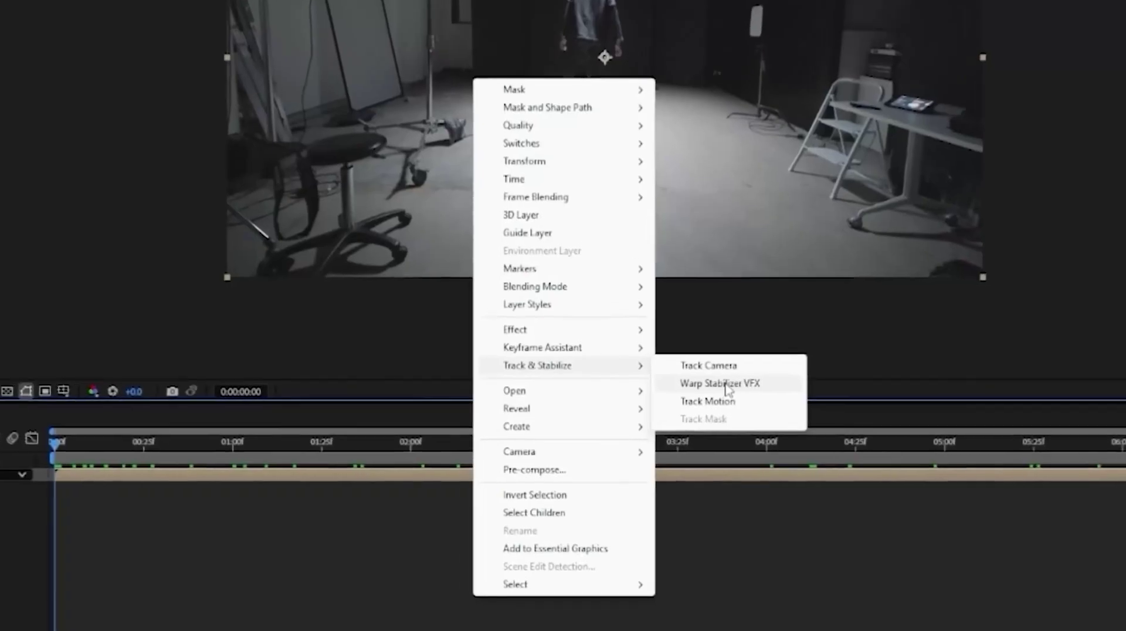
click(728, 386)
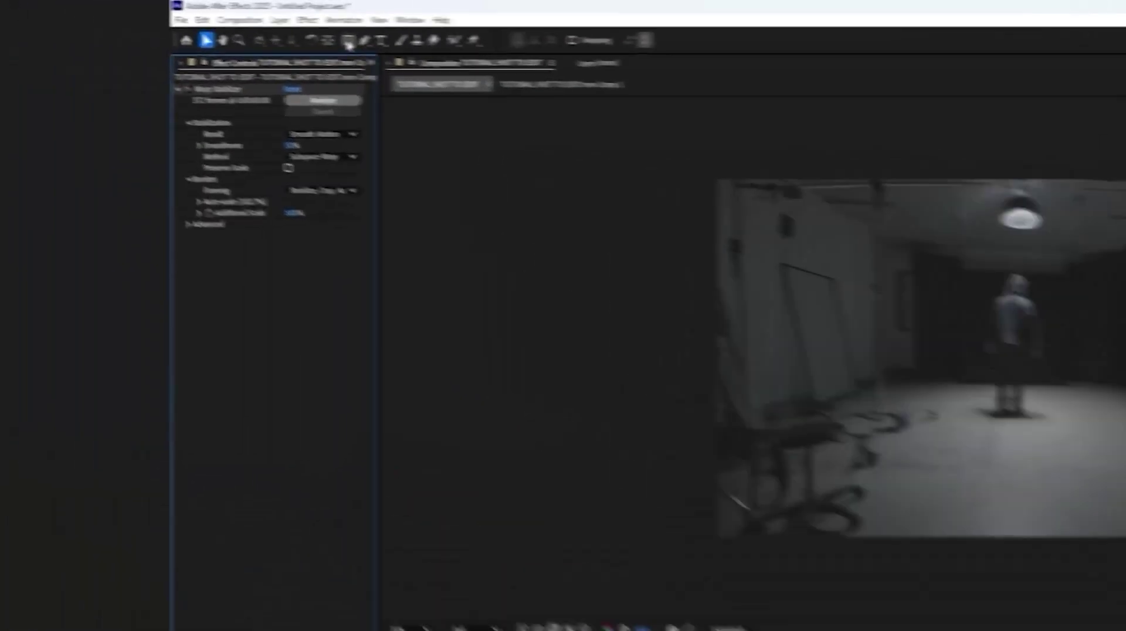
- Draw a very thin vertical rectangle as a guide line on a new shape layer, spanning nearly the frame's full height
click(121, 28)
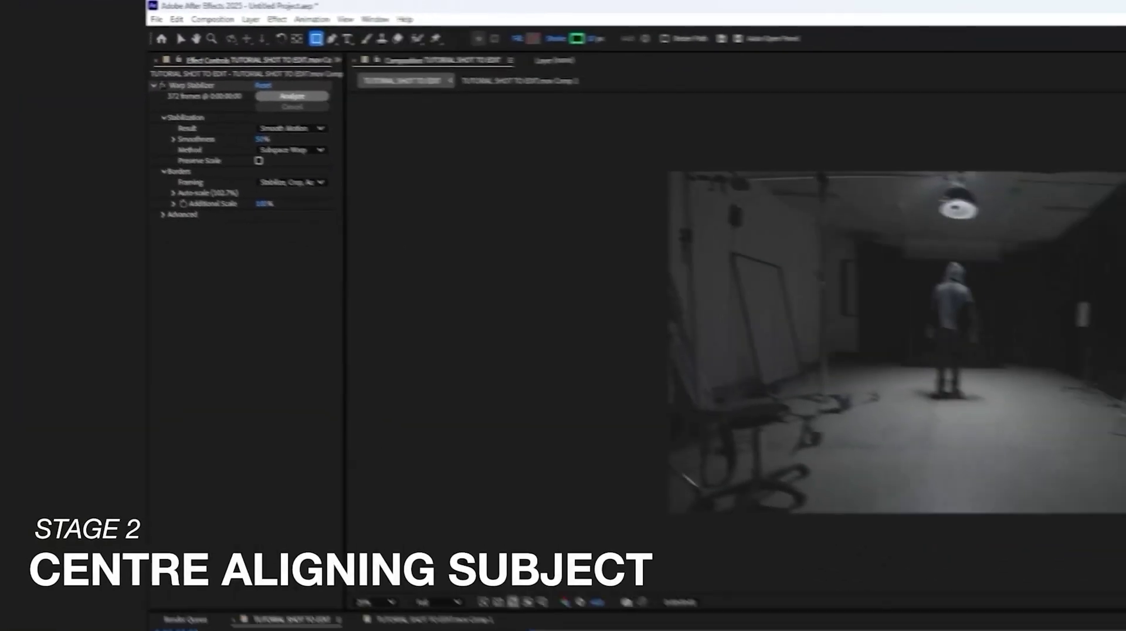
drag(948, 188, 947, 507)
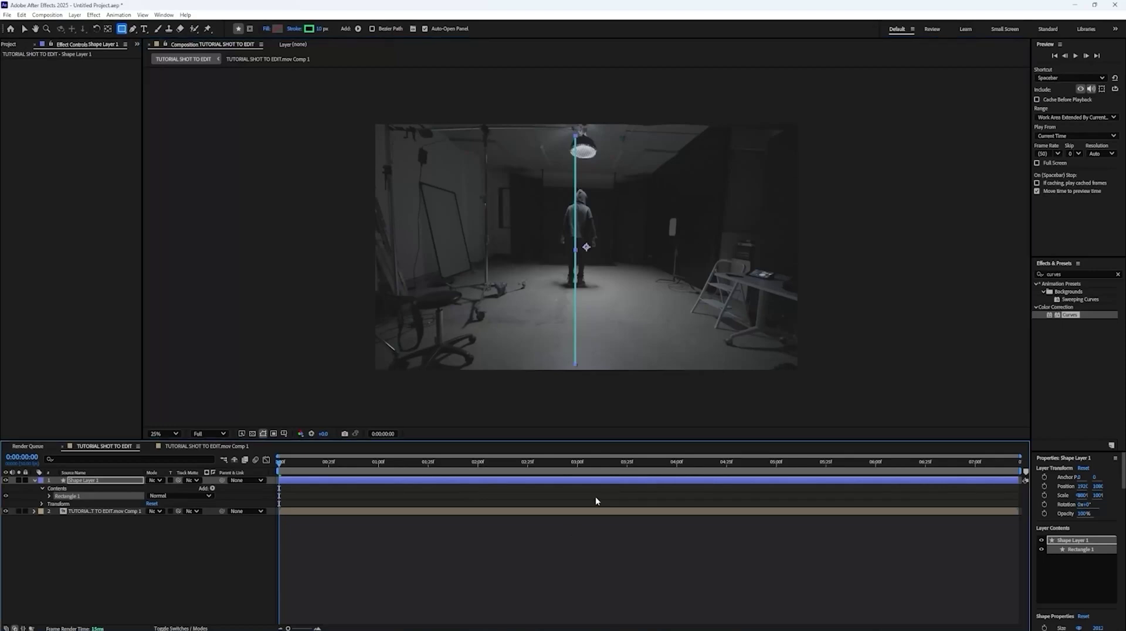
click(610, 481)
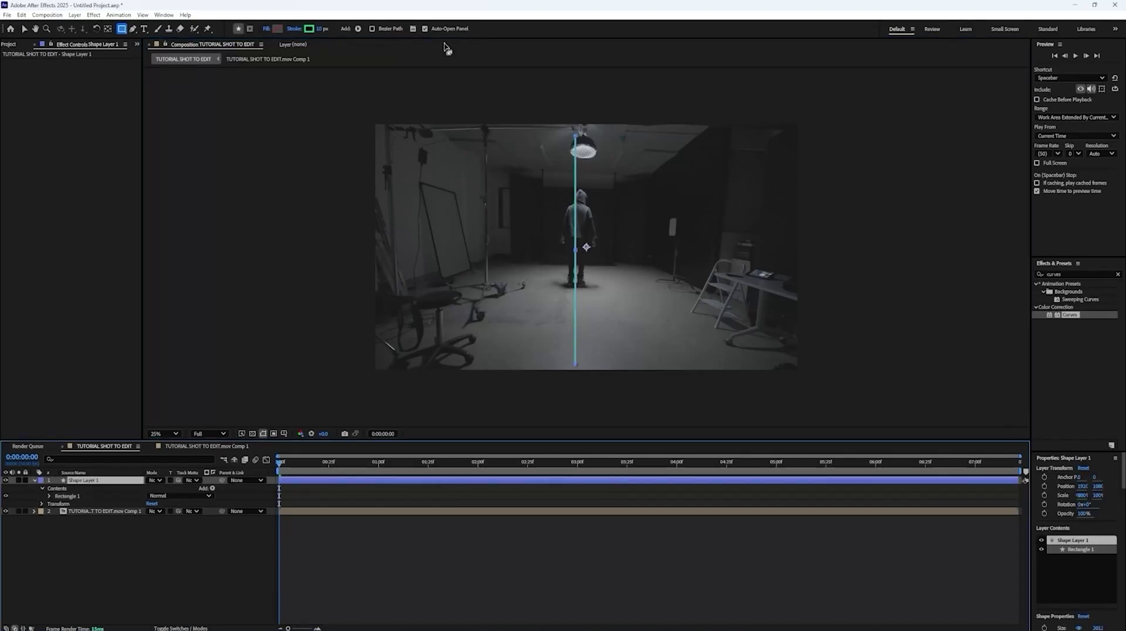
- Align the guide line horizontally to the center of the composition and lock its shape layer
click(165, 15)
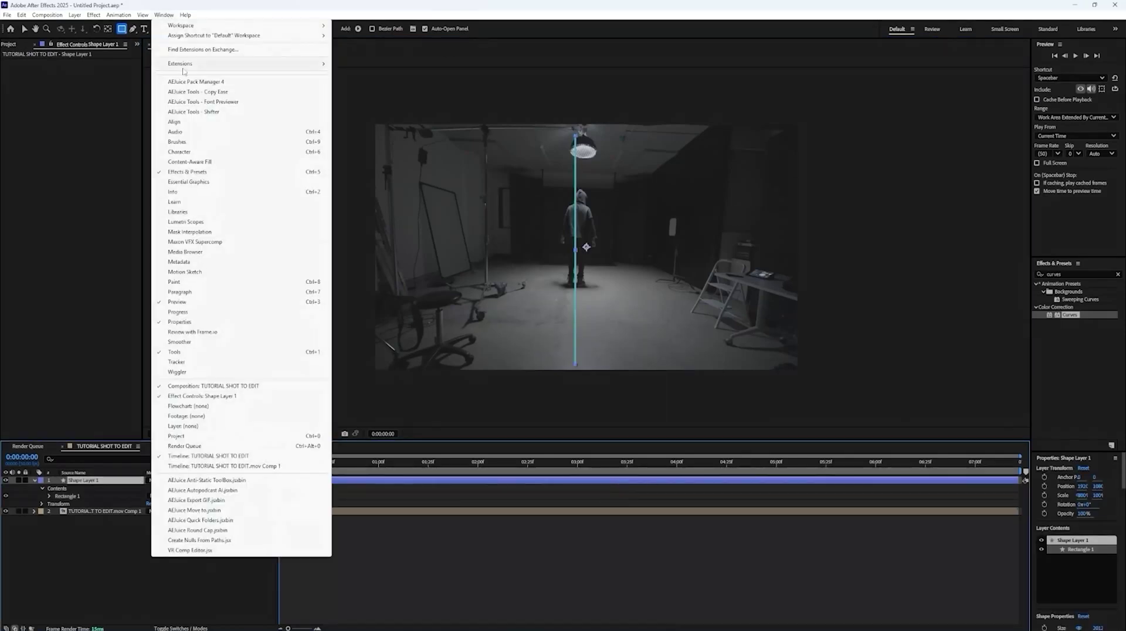
click(175, 122)
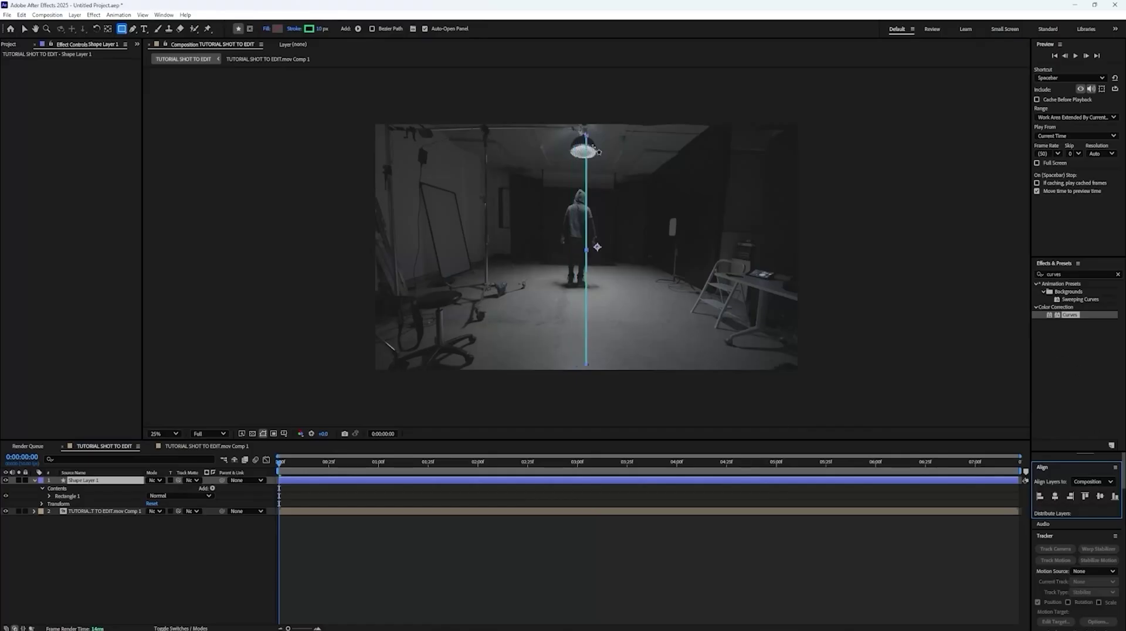
click(25, 481)
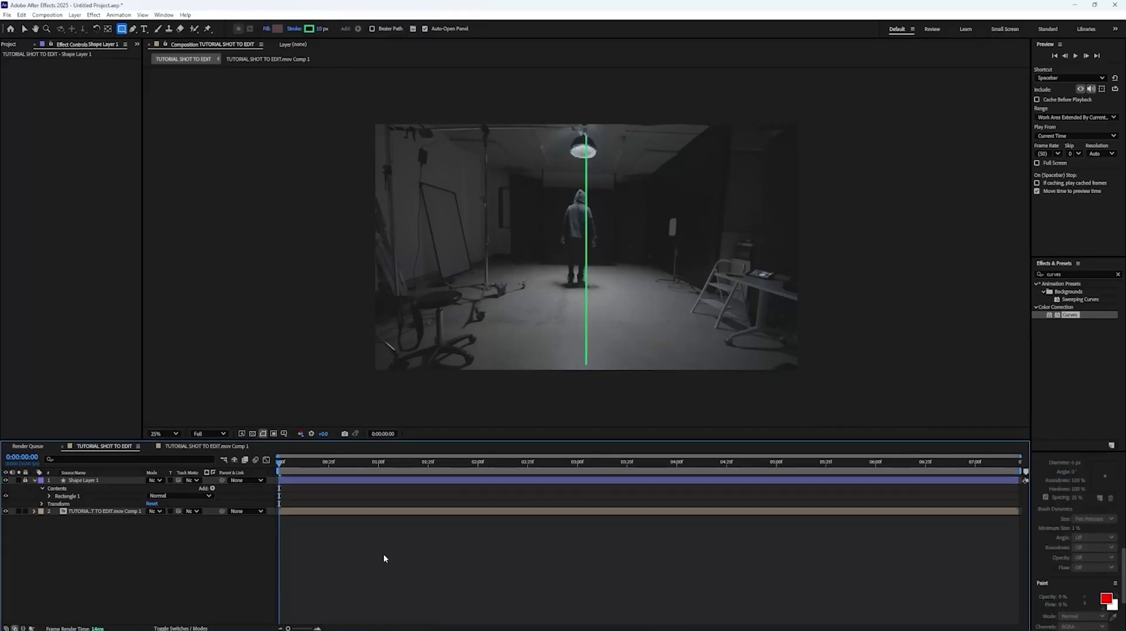
- Keyframe the footage's Position at 1980, 1080 to center the subject on the guide line, and delete the unlocked guide layer
click(391, 514)
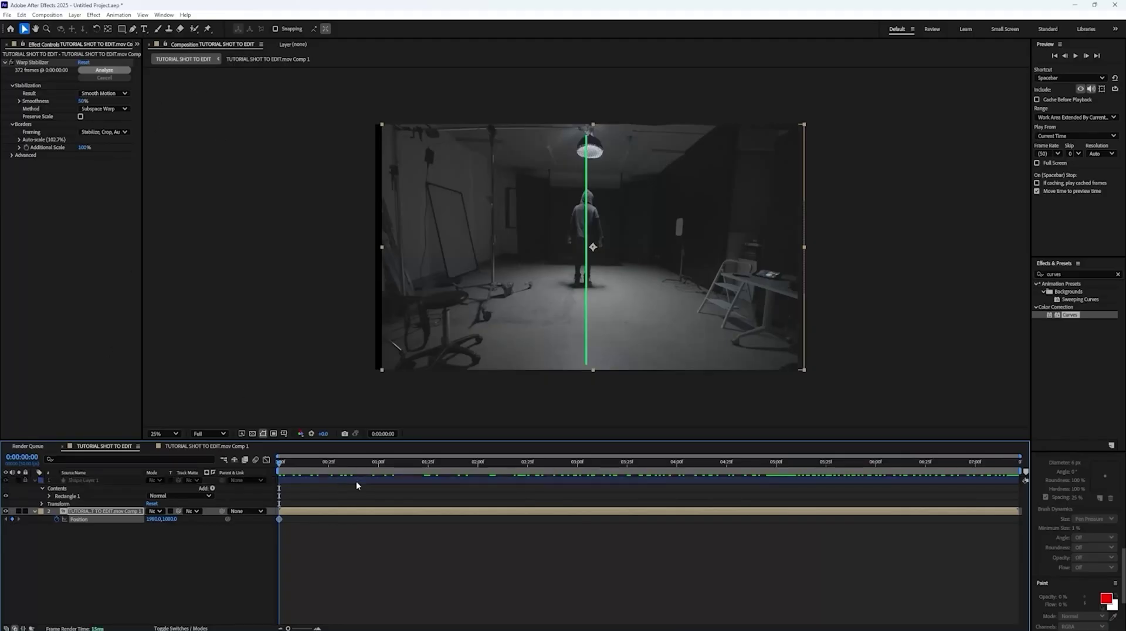
click(26, 480)
click(96, 482)
key(Delete)
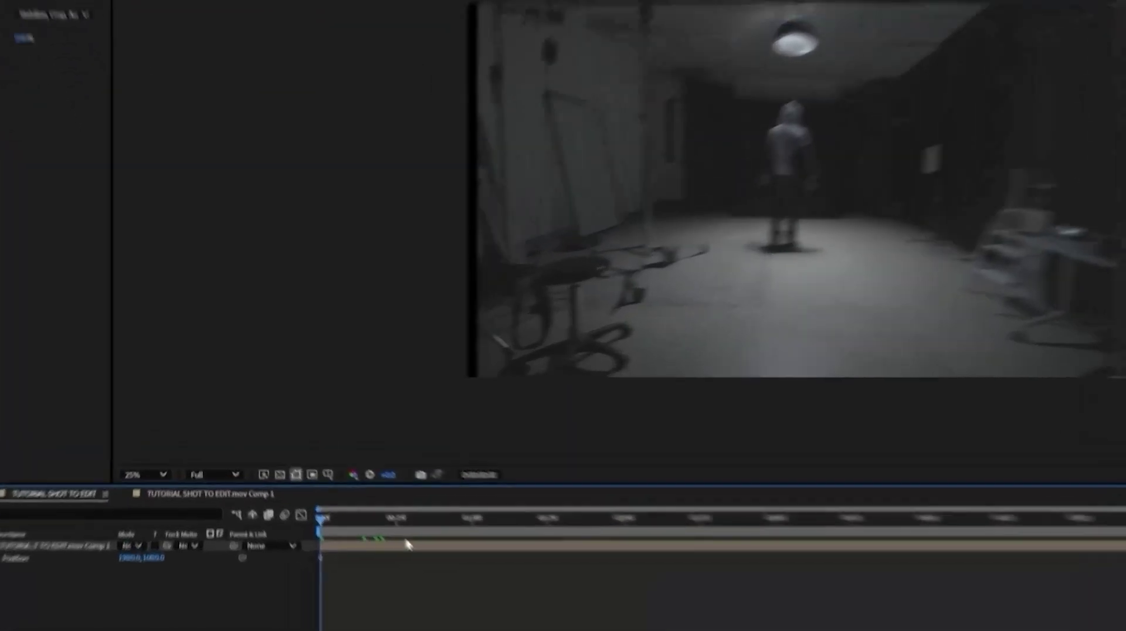
- Pre-compose the stabilized and centered footage layer
right_click(336, 483)
click(480, 488)
click(674, 413)
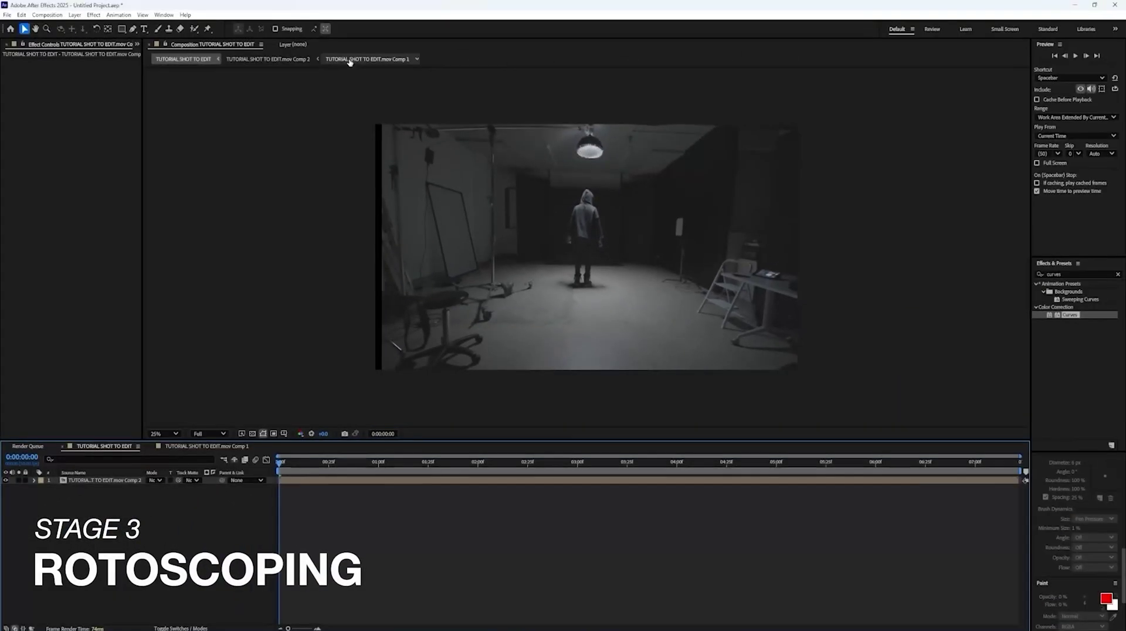
- Open the innermost nested composition, enable the footage's Curves effect, and steepen the curve so the subject separates strongly from the background
click(350, 62)
click(409, 182)
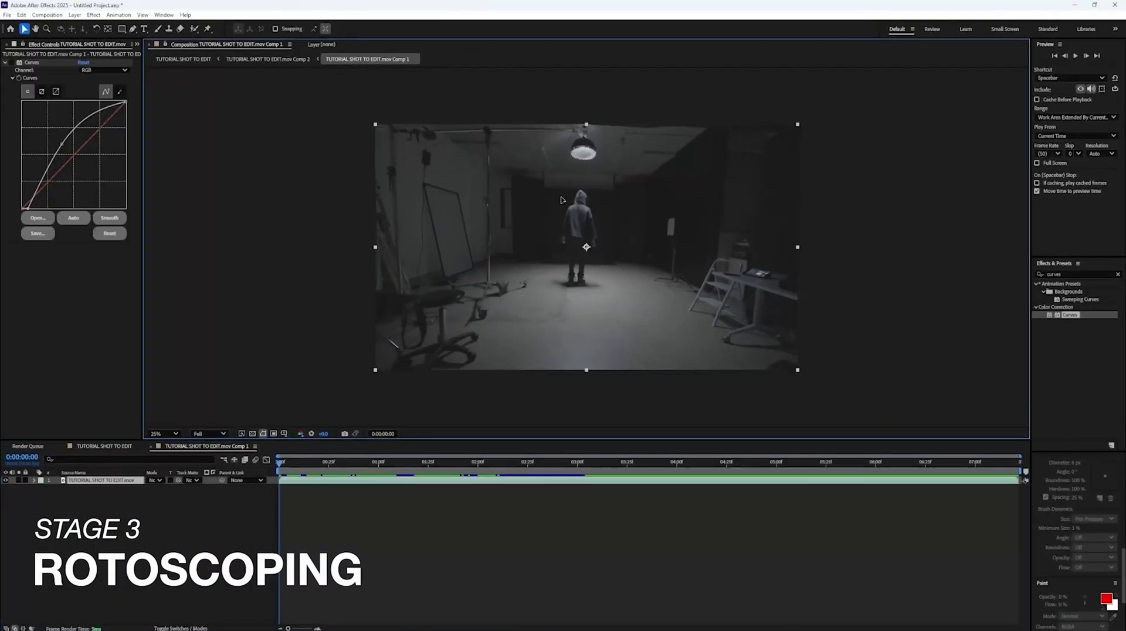
click(12, 62)
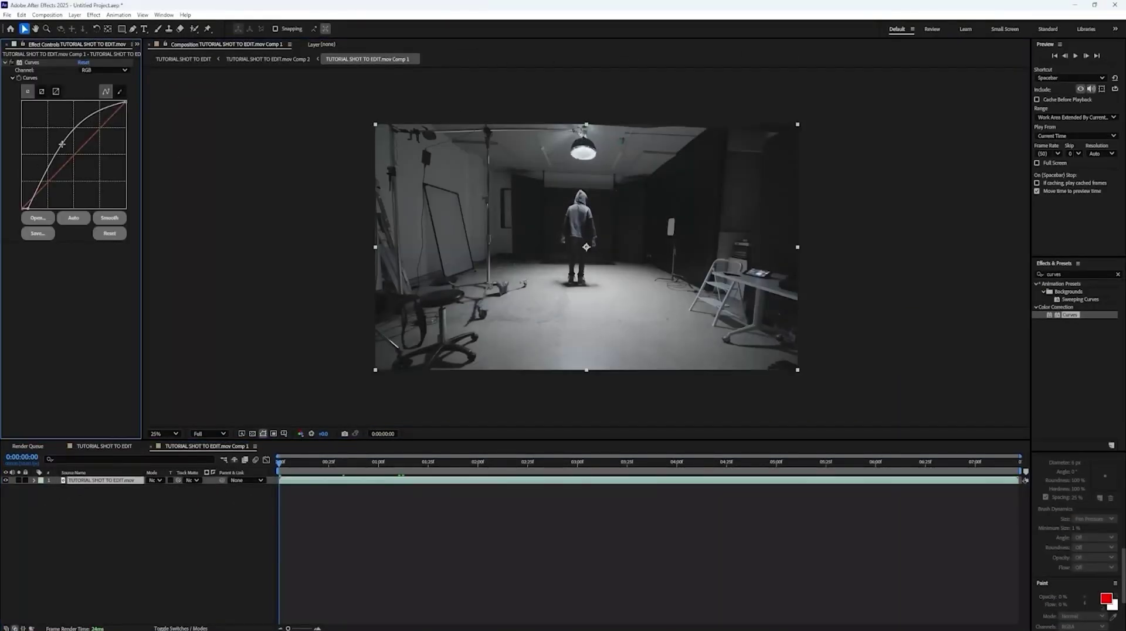
drag(59, 144, 36, 176)
drag(27, 209, 31, 209)
drag(57, 143, 75, 116)
scroll(471, 233, up, 3)
scroll(476, 232, down, 1)
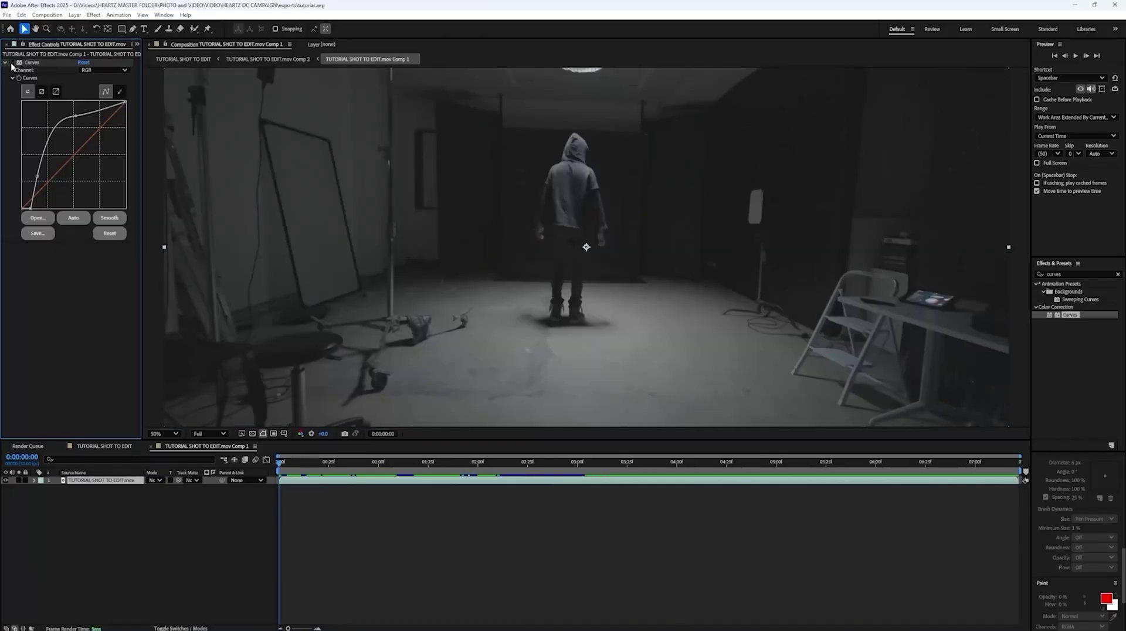
- Compare the nested footage with and without the Curves effect, leaving the effect enabled
click(13, 63)
click(12, 63)
click(13, 62)
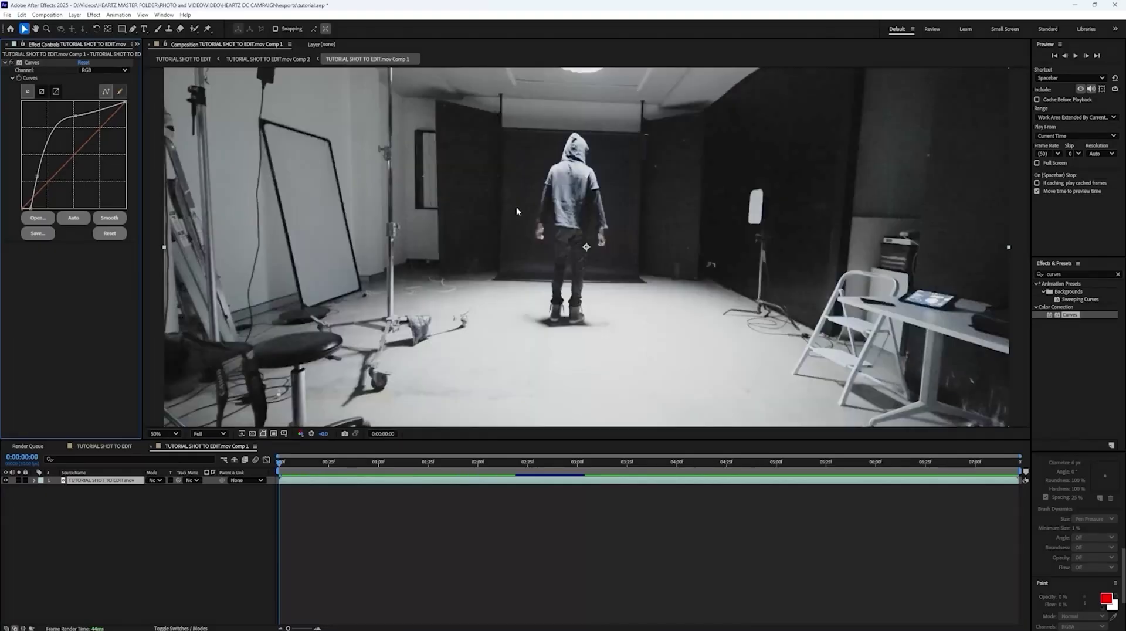
- Duplicate the footage layer in the main composition, isolate the subject on the top copy with the Roto Brush, and check the outline throughout the clip
click(189, 59)
key(ctrl+d)
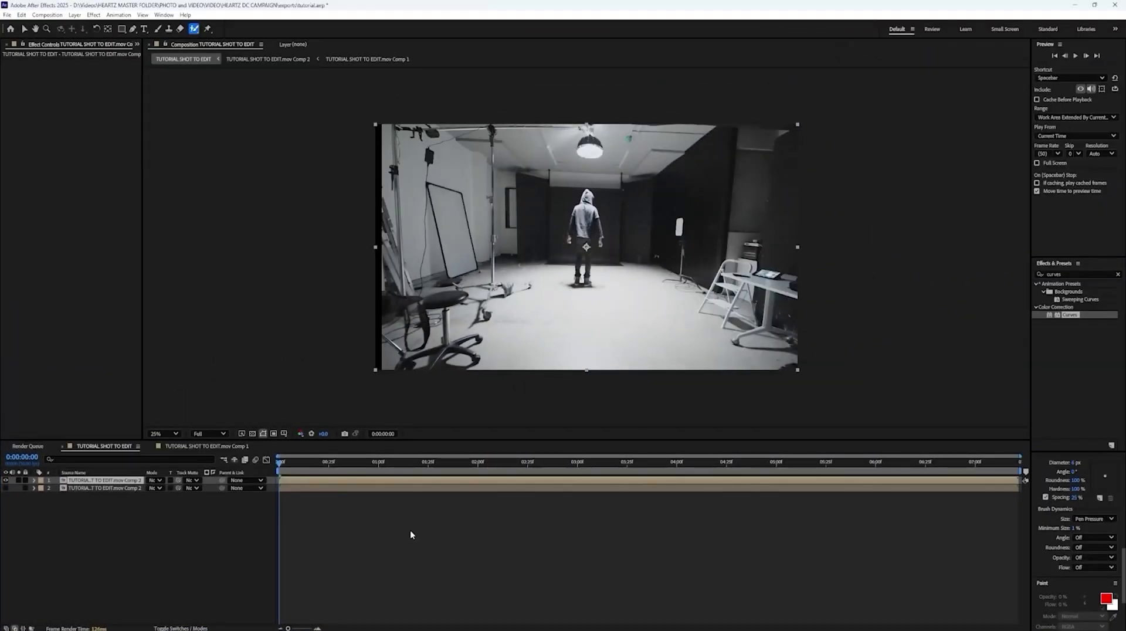
double_click(424, 477)
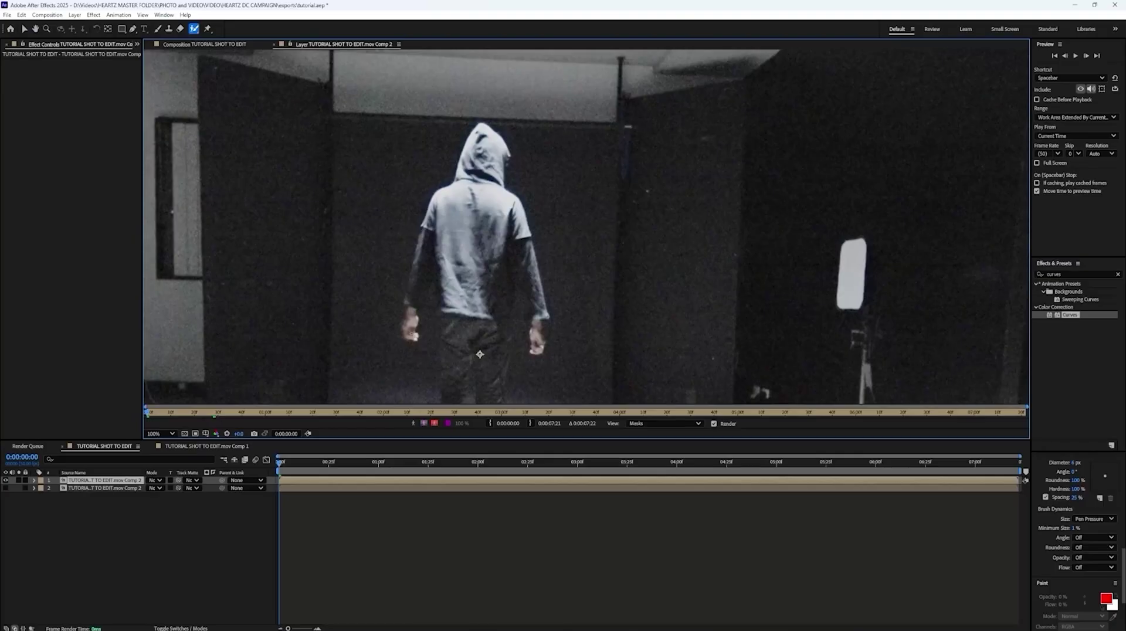
drag(411, 333, 426, 238)
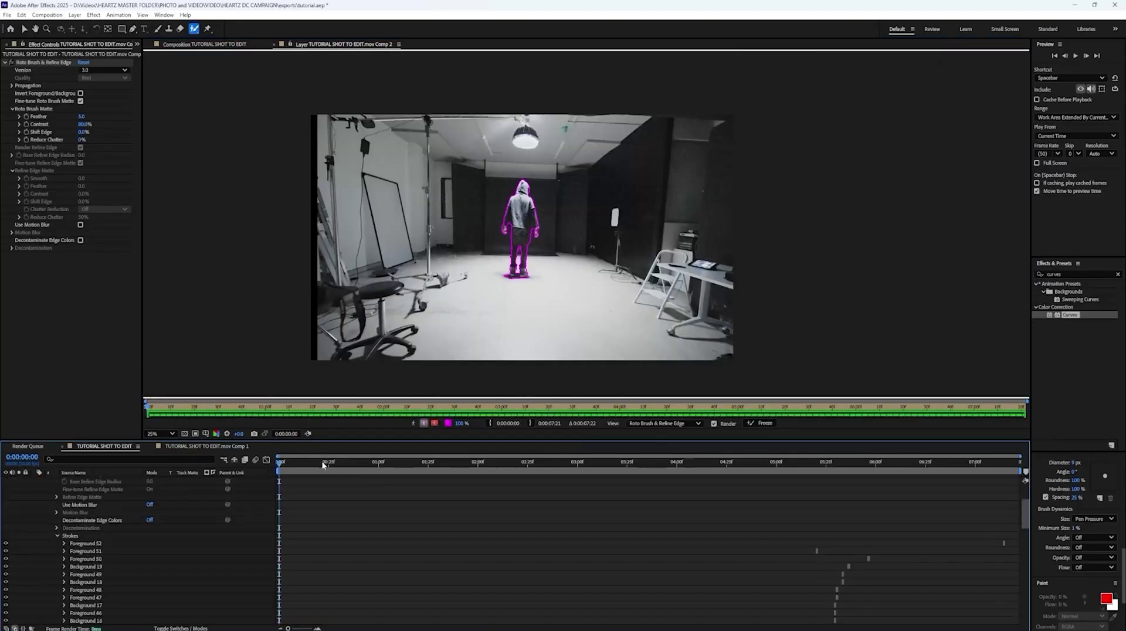
key(space)
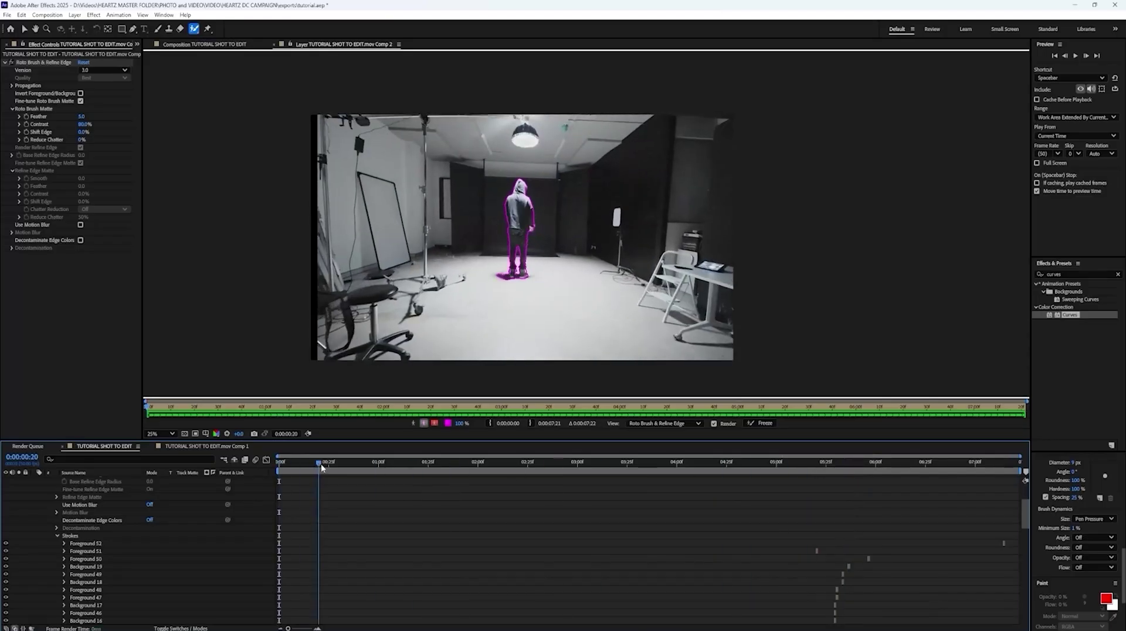
drag(468, 461, 879, 449)
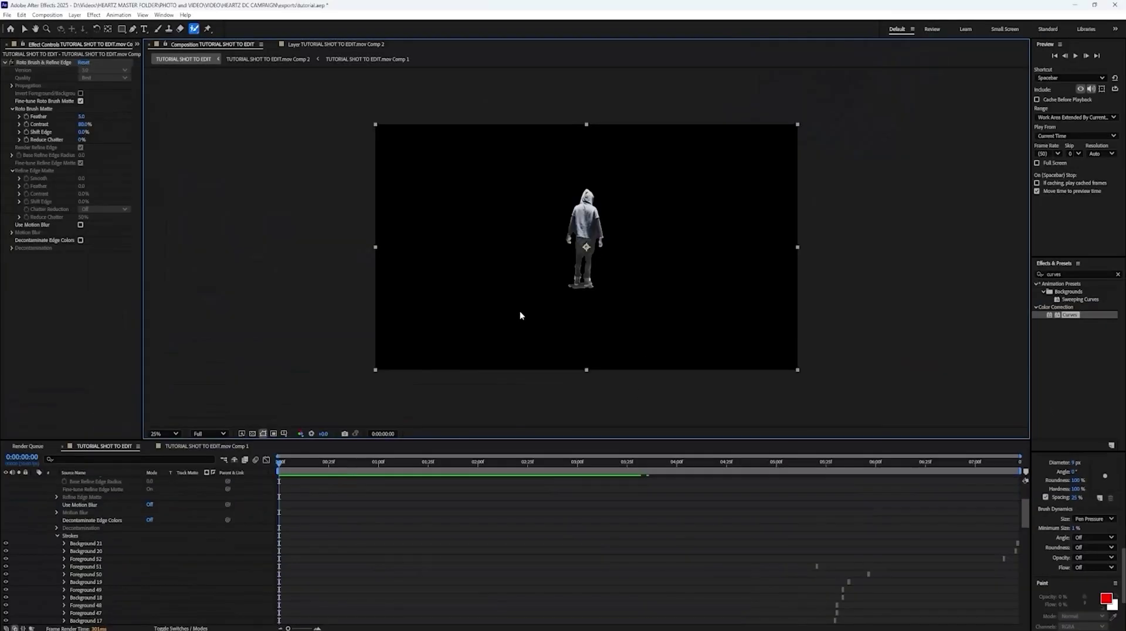
- Collapse the rotoscoped layer's properties and duplicate the lower footage layer
key(comma)
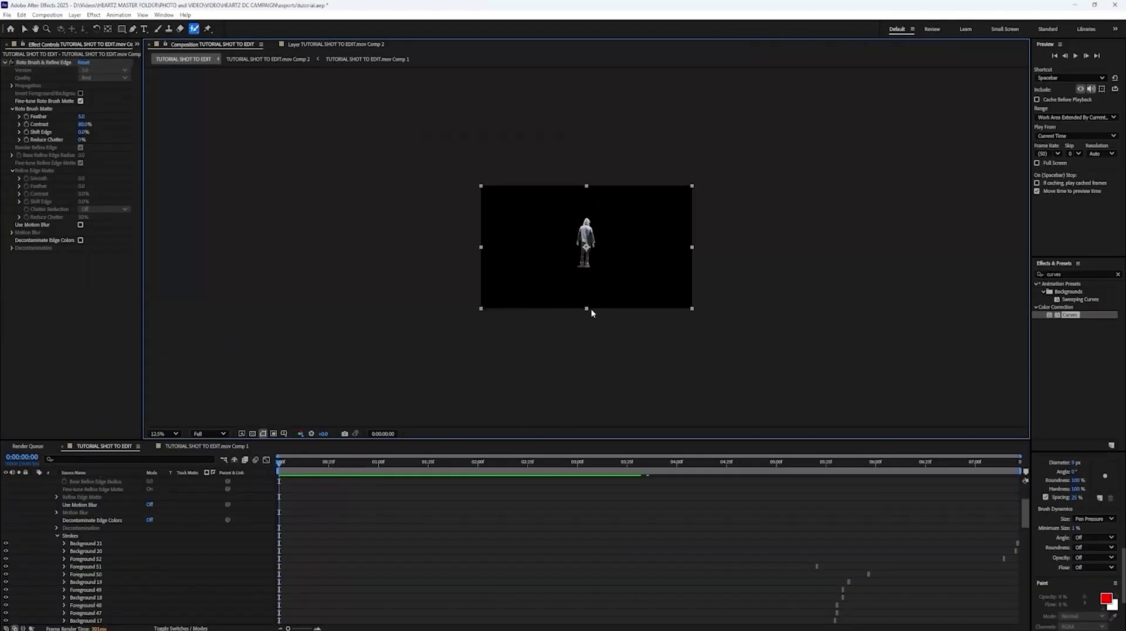
scroll(2, 519, up, 4)
click(33, 481)
drag(281, 463, 342, 467)
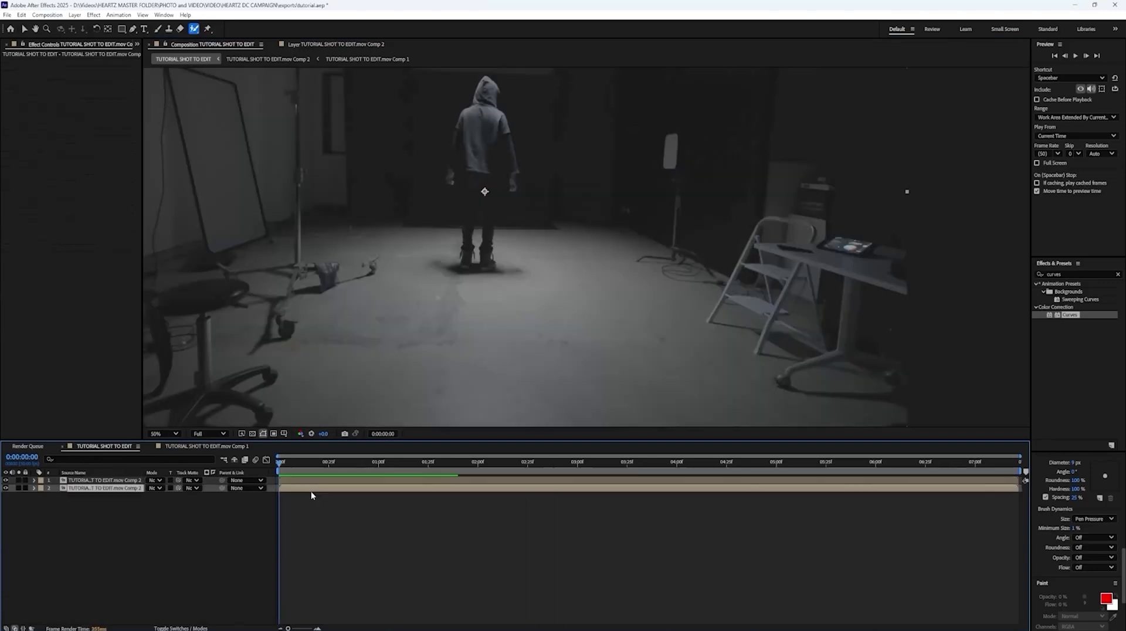
key(ctrl+d)
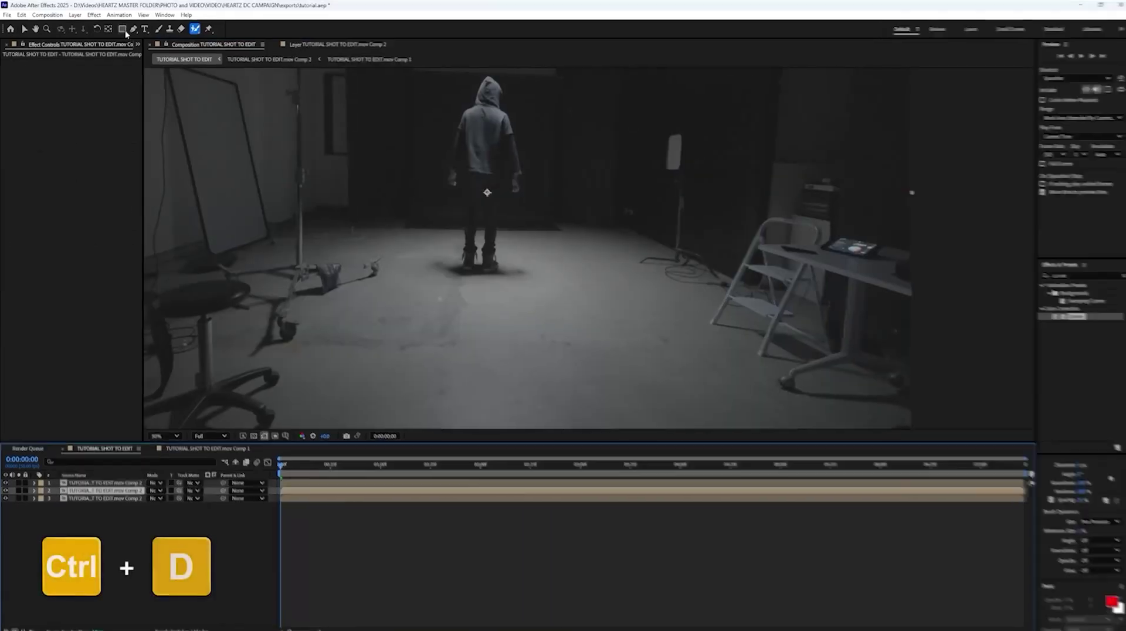
- Draw an elliptical mask on the middle footage layer around the subject's feet and the shadow on the floor
drag(123, 29, 145, 48)
click(211, 68)
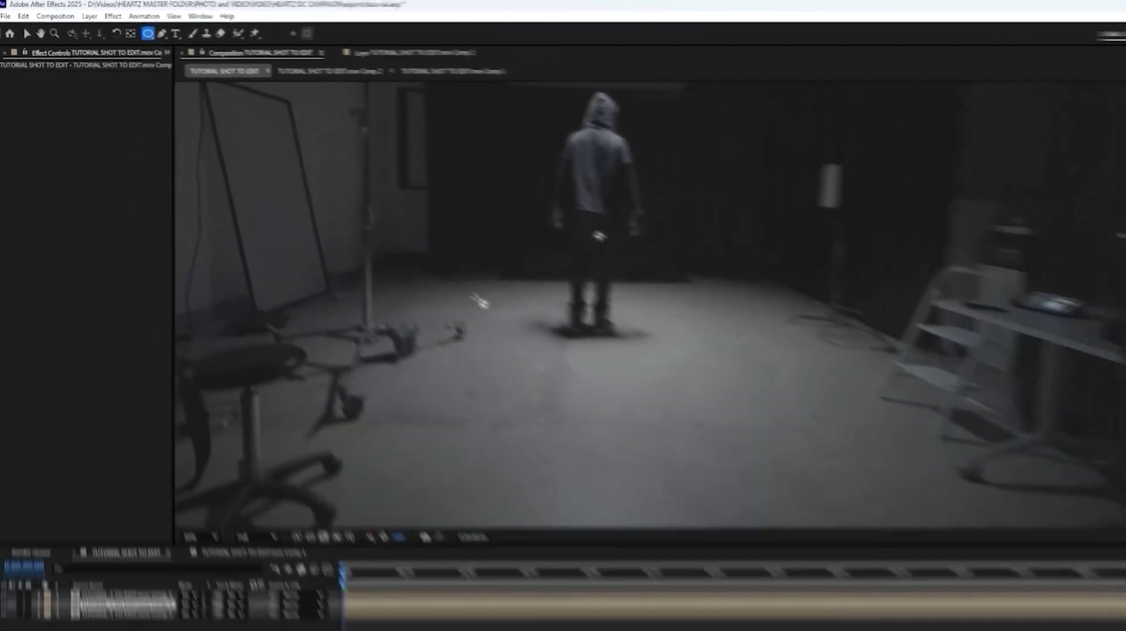
drag(566, 353, 760, 416)
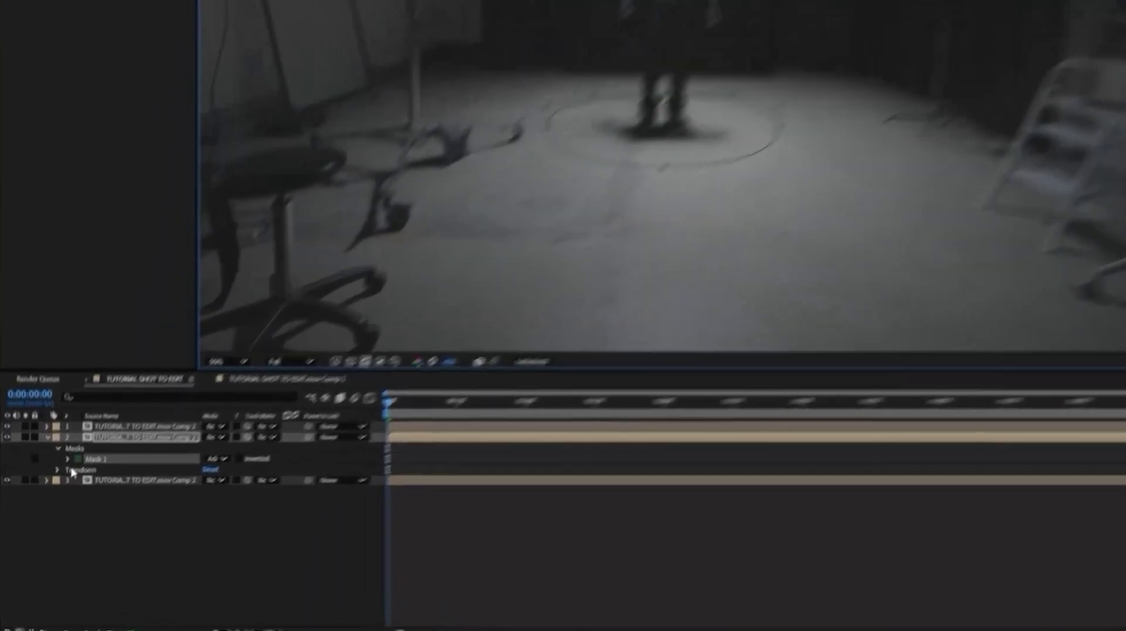
- Keyframe the ellipse's Mask Path at the start, and reposition the mask around the subject's feet at 0:00:01:33
key(m)
click(64, 504)
drag(615, 326, 831, 327)
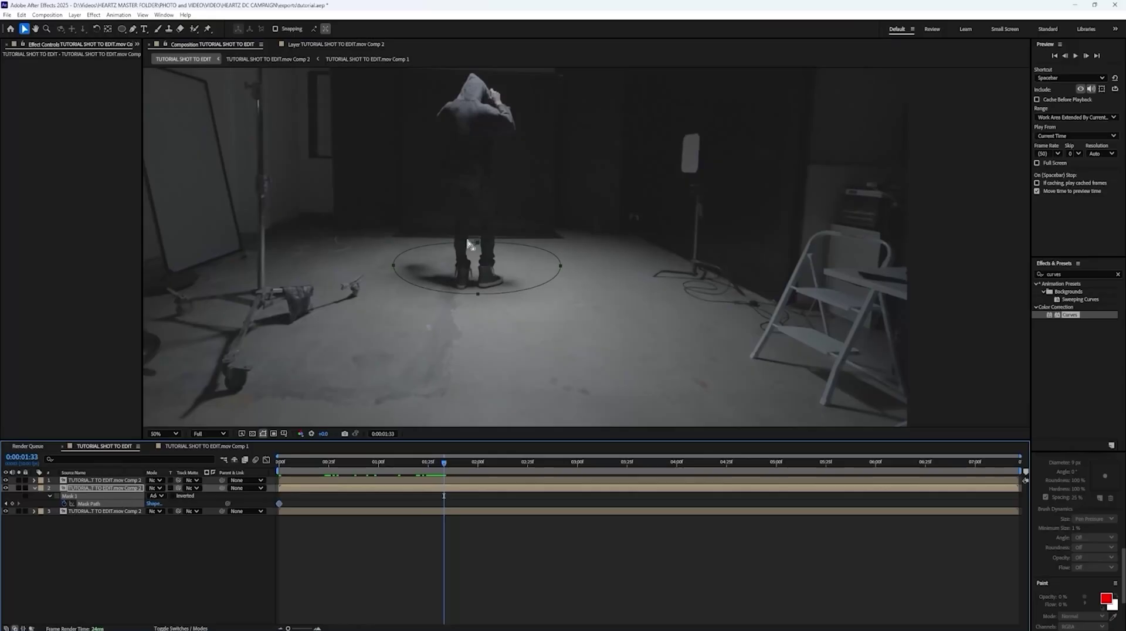
drag(478, 246, 475, 256)
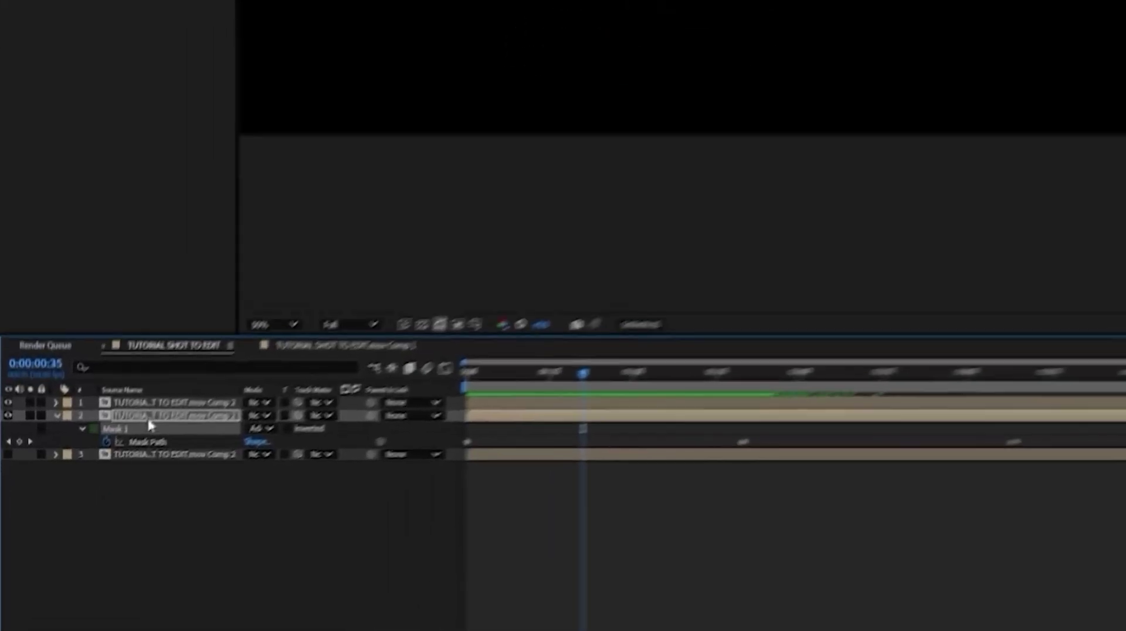
- Soften the floor mask's edges with a Mask Feather of about 76 pixels
key(f)
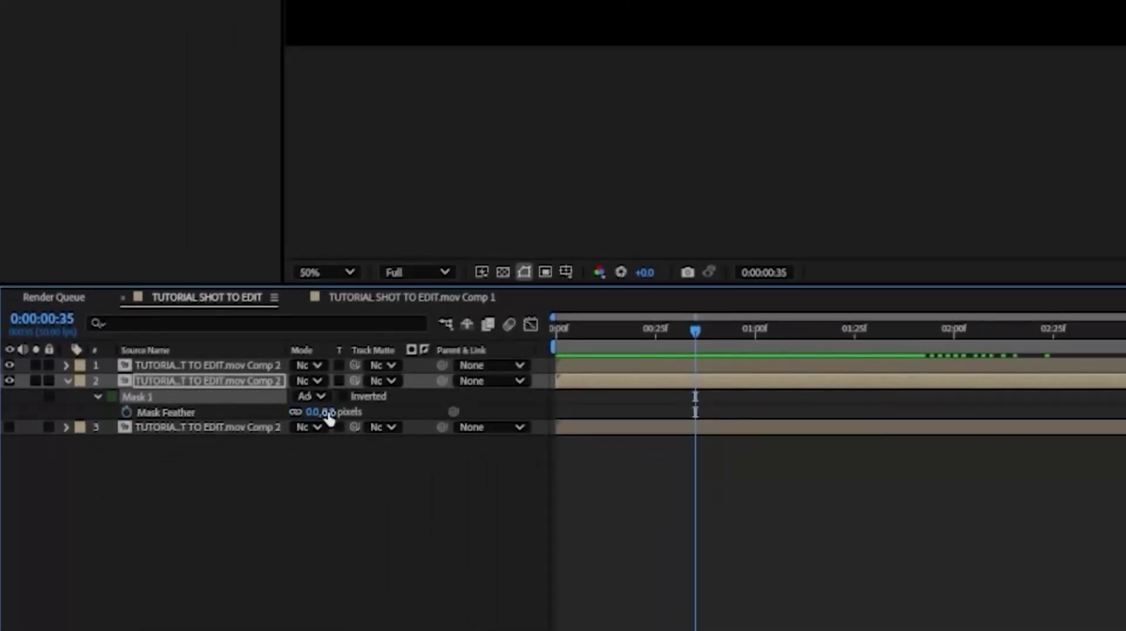
drag(328, 416, 452, 415)
drag(673, 331, 556, 334)
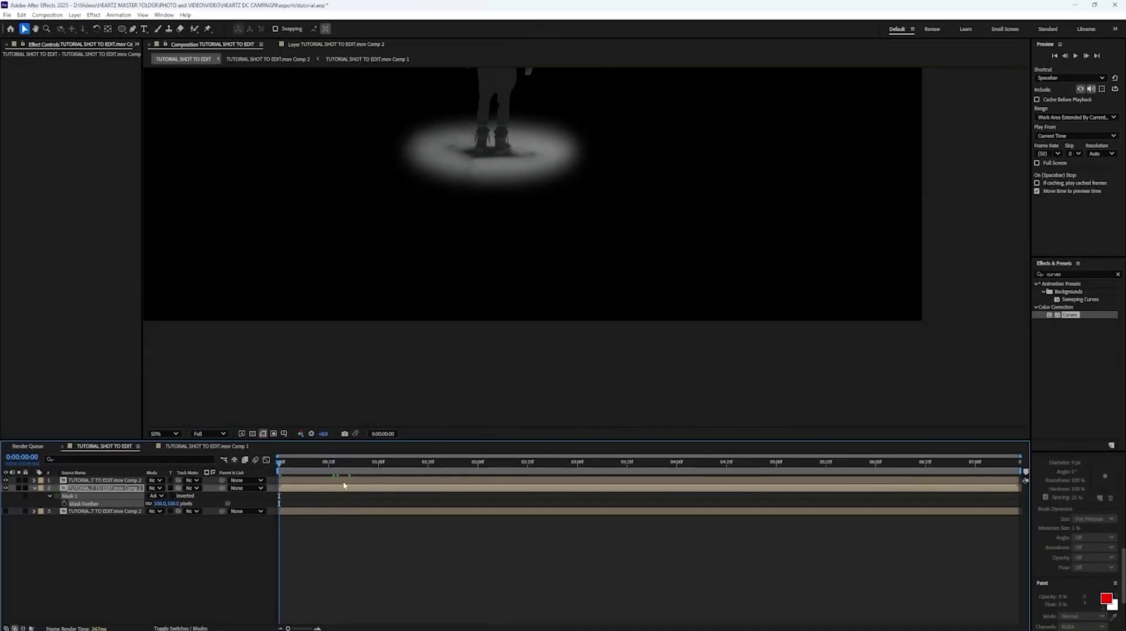
drag(174, 507, 166, 517)
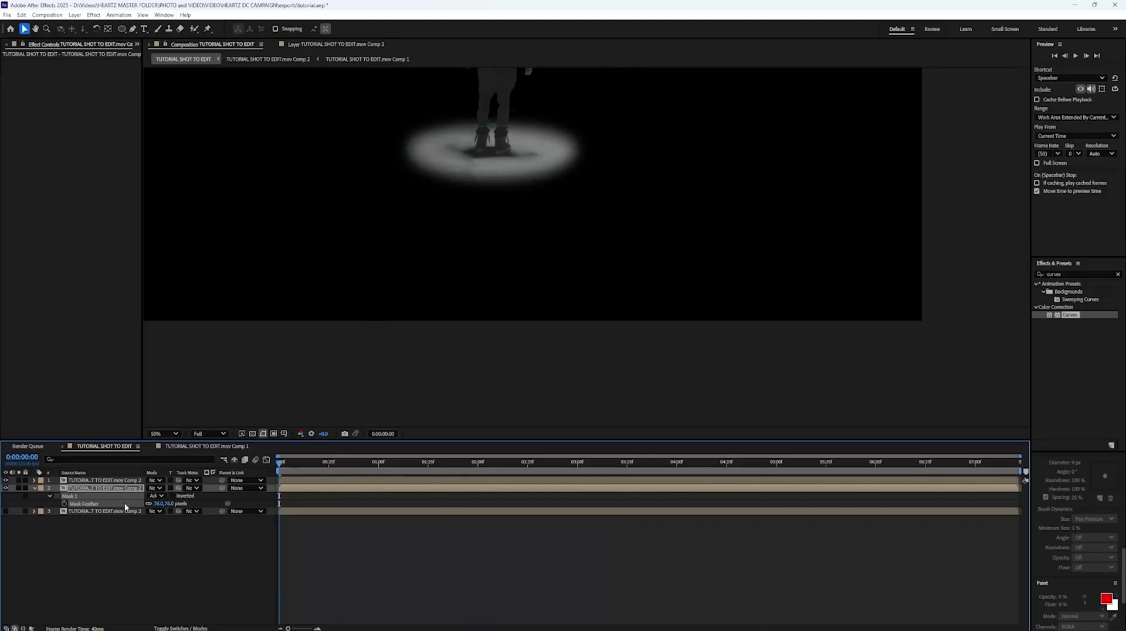
- Animate the floor mask's Mask Feather, increasing it to about 284 pixels on the last frame at 0:00:07:21
key(End)
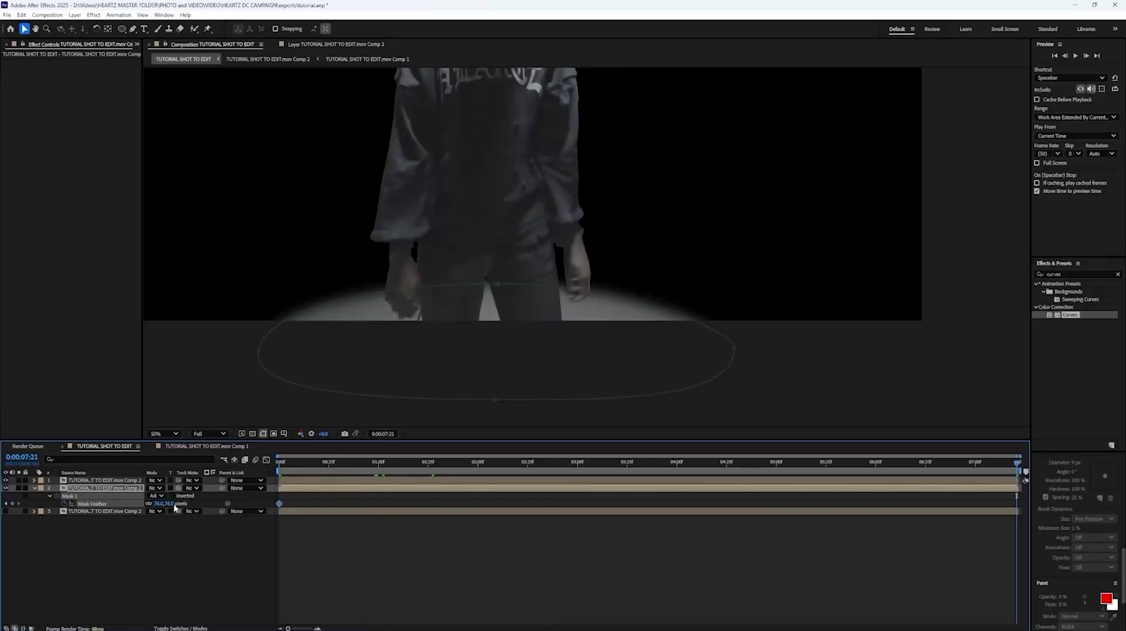
drag(501, 308, 523, 286)
drag(168, 503, 265, 503)
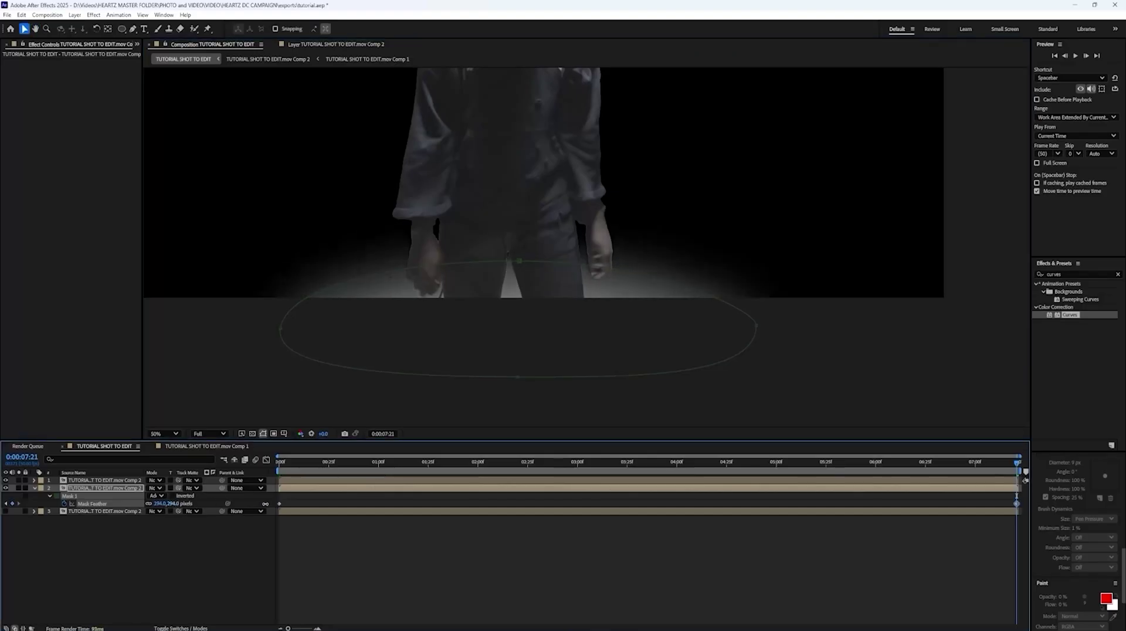
click(454, 557)
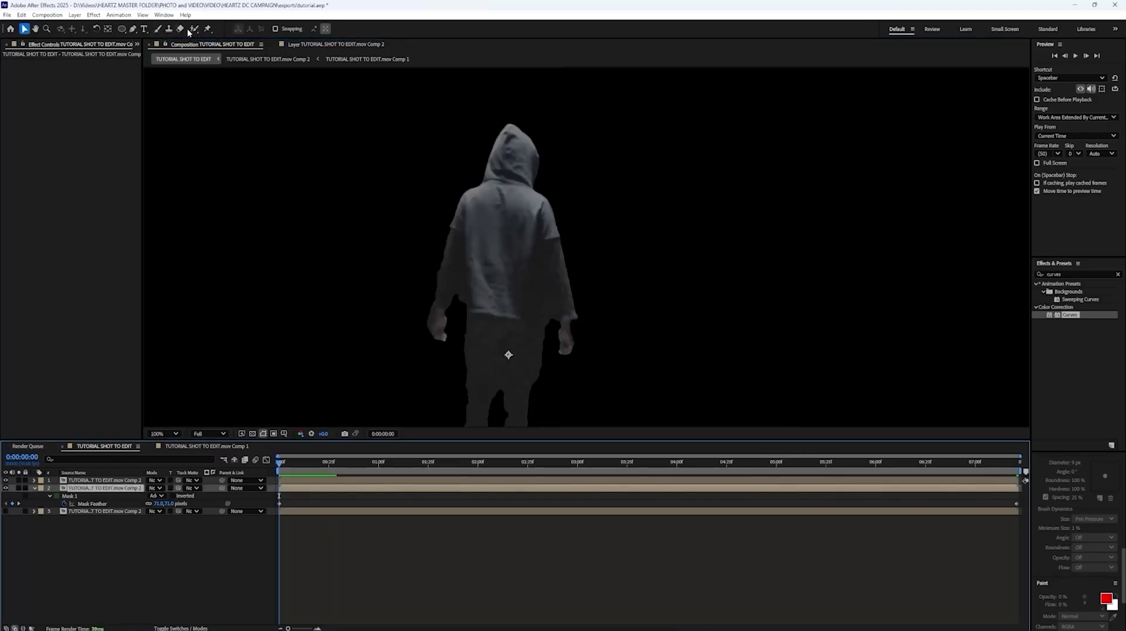
- Draw a closed curved Pen mask around the subject's torso, arms and hips on the middle footage layer
click(133, 29)
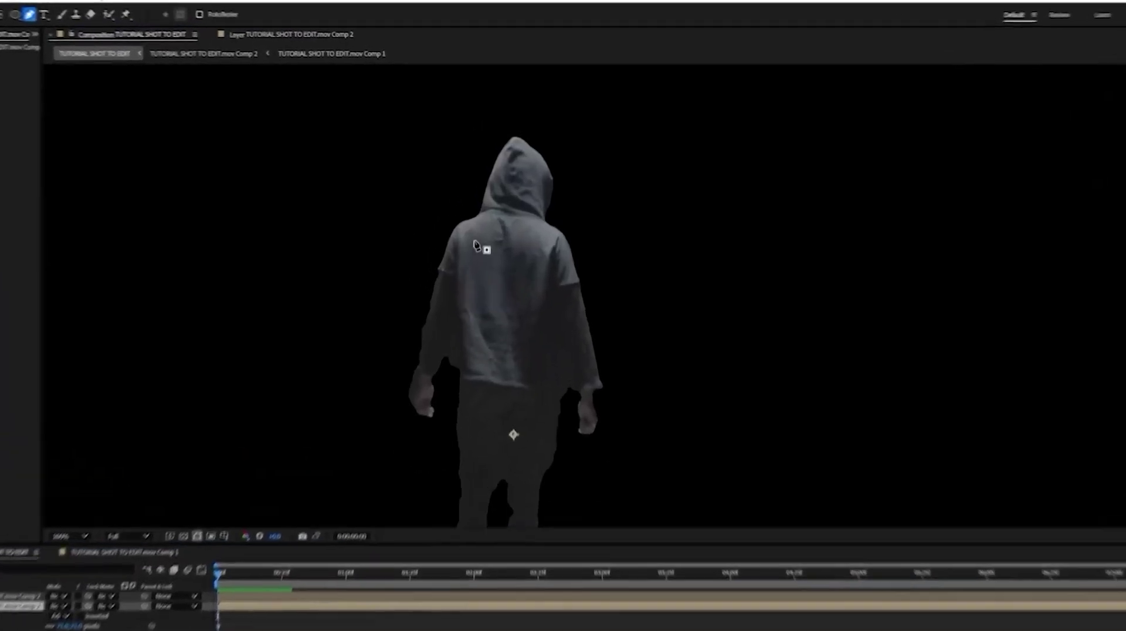
drag(496, 182, 472, 188)
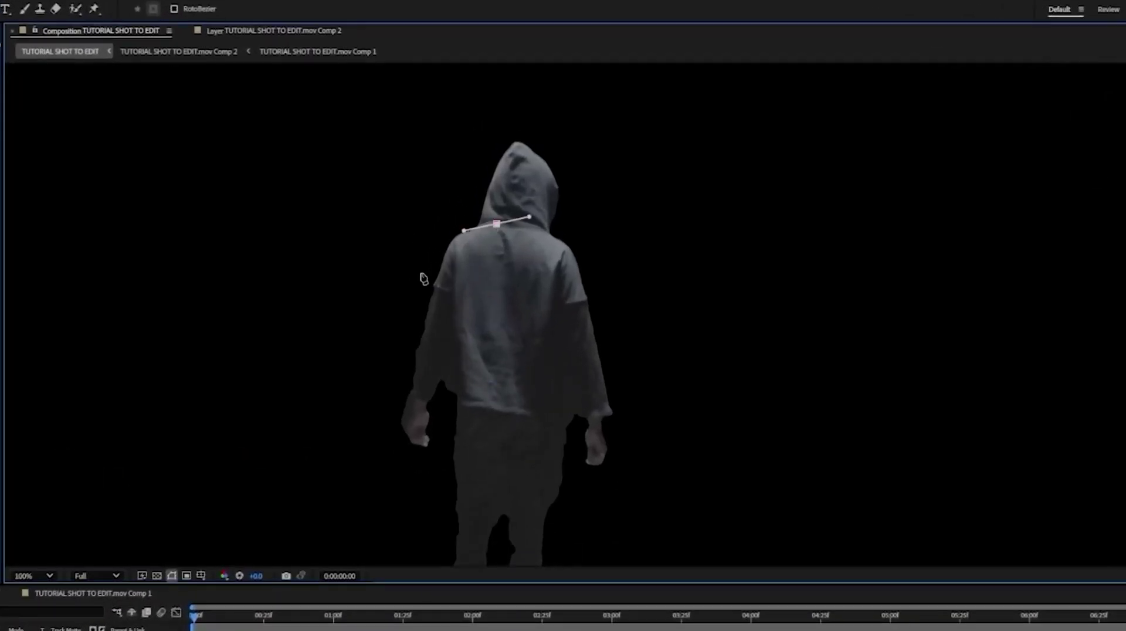
drag(426, 275, 401, 318)
drag(391, 445, 414, 480)
drag(481, 424, 511, 442)
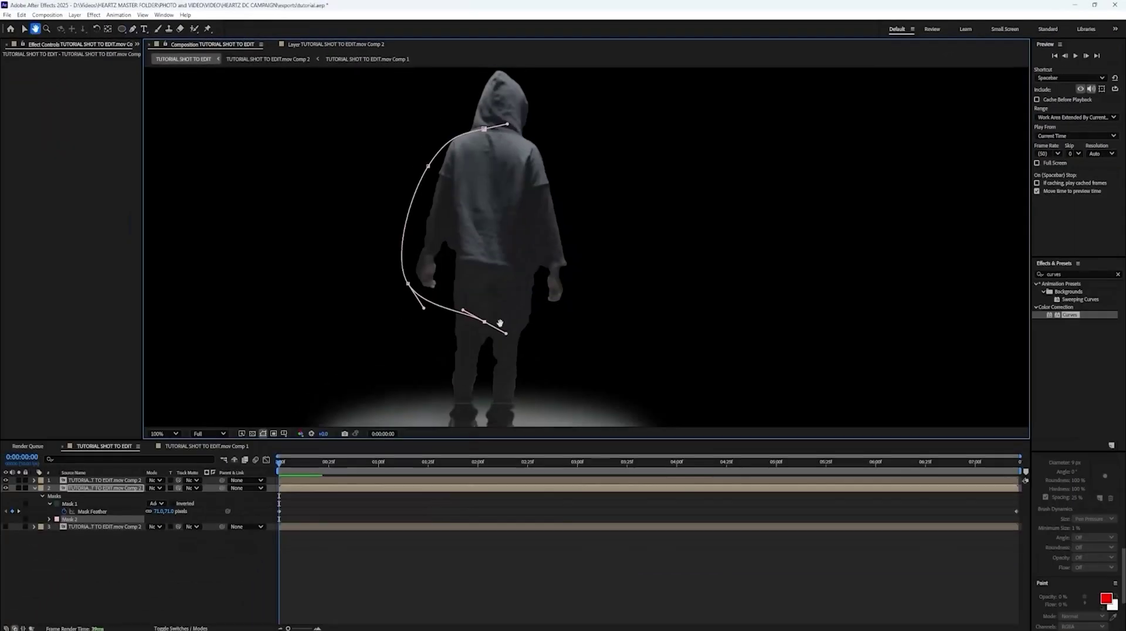
drag(575, 405, 598, 398)
drag(618, 366, 621, 323)
drag(625, 256, 623, 231)
drag(591, 189, 569, 166)
click(472, 154)
click(447, 466)
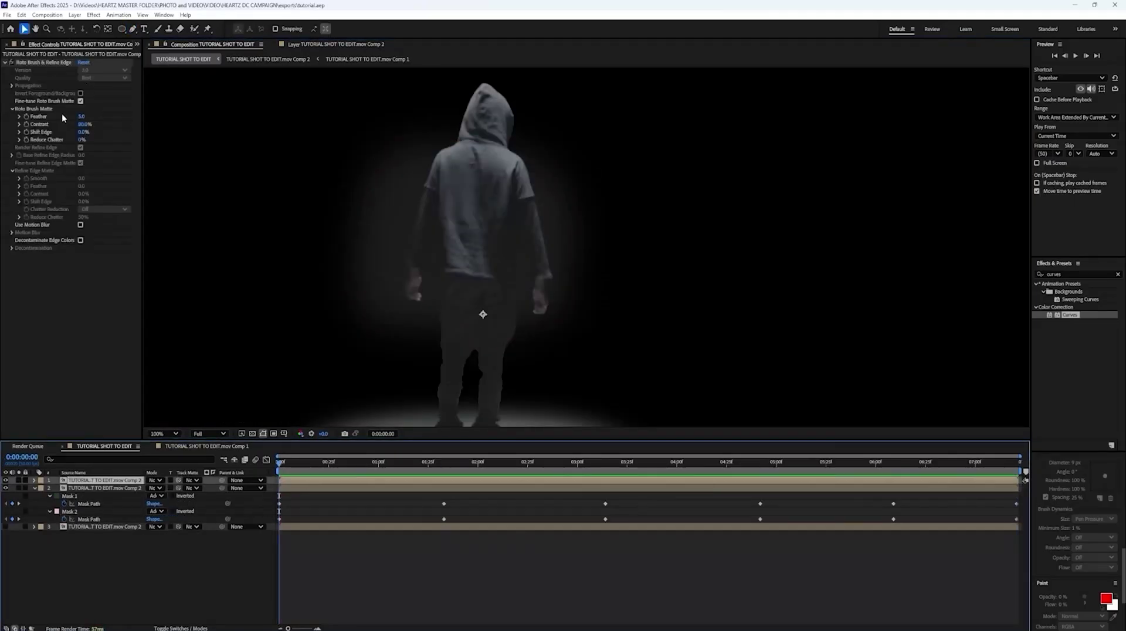
- Try a Roto Brush Matte Feather of 10 and a Shift Edge of -50% on the rotoscoped layer
click(81, 117)
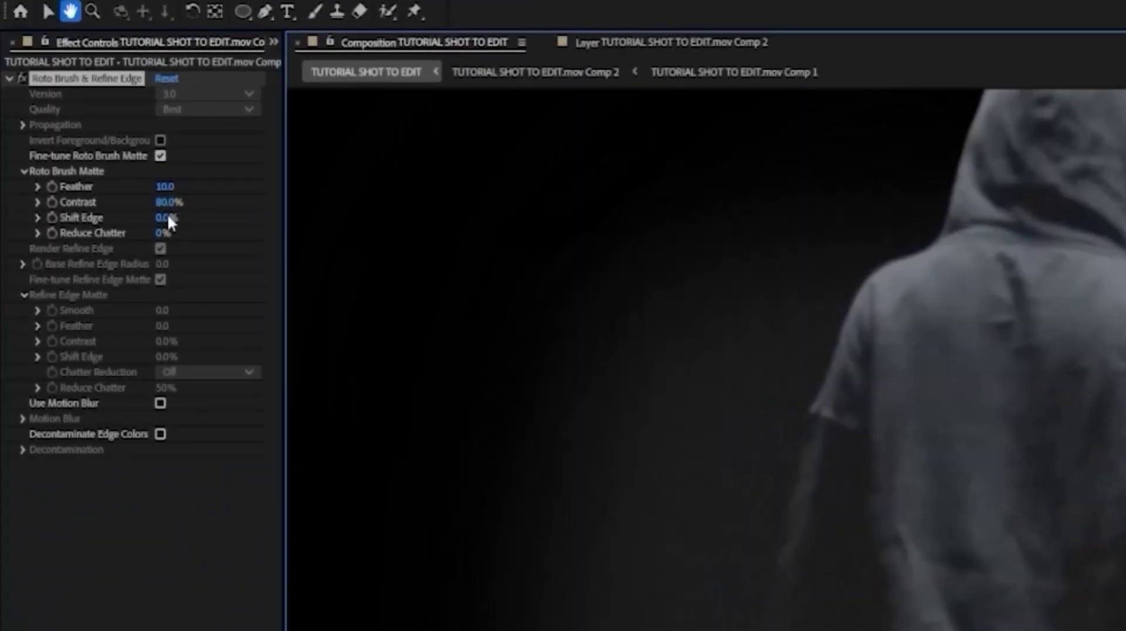
click(167, 217)
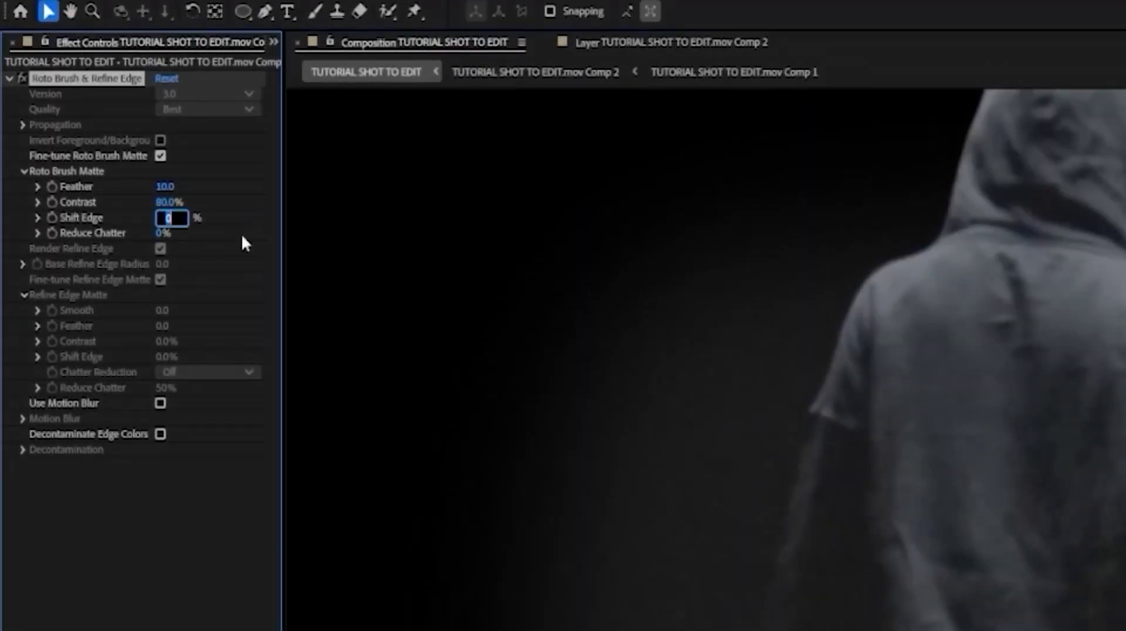
text(-50)
key(Return)
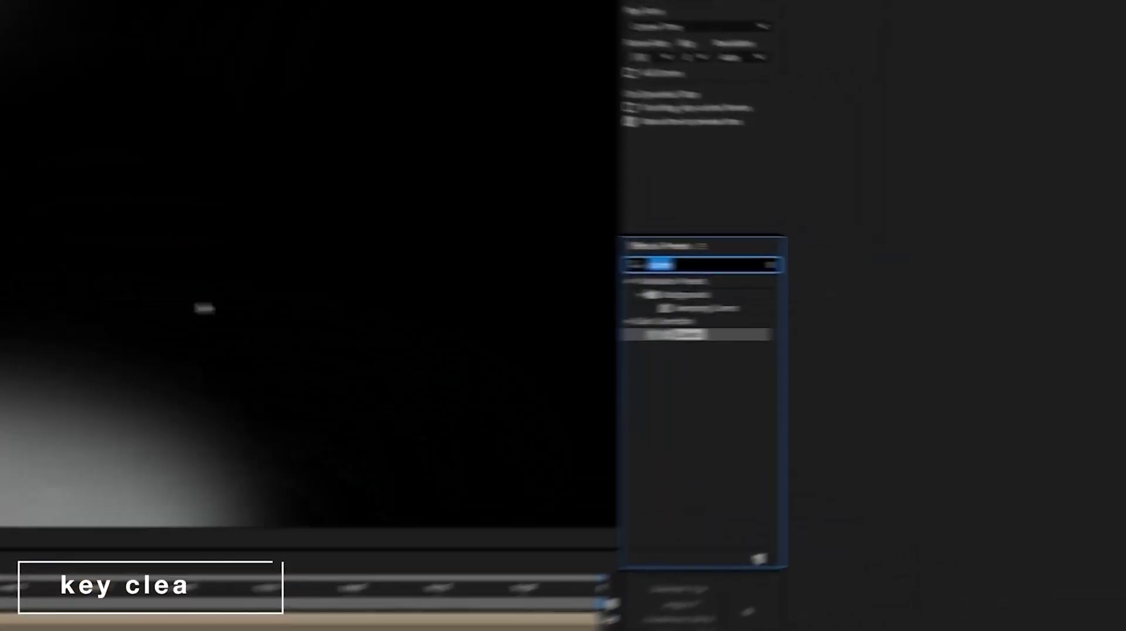
- Apply the Key Cleaner effect to the rotoscoped layer and set its Roto Brush Matte Feather to 5
text(key clea)
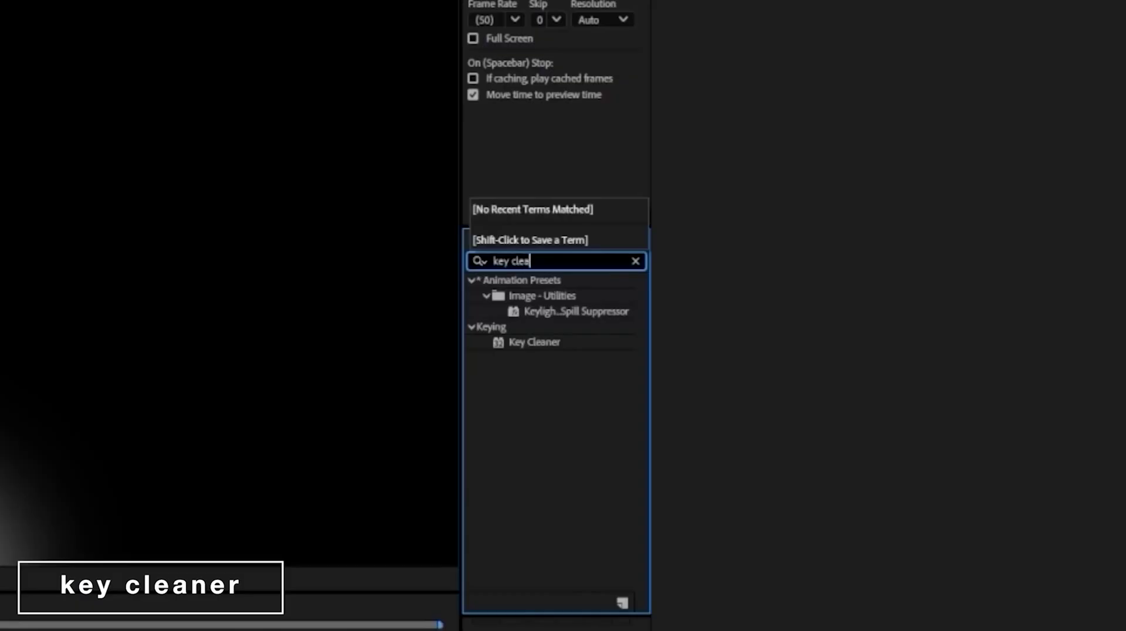
drag(534, 342, 458, 481)
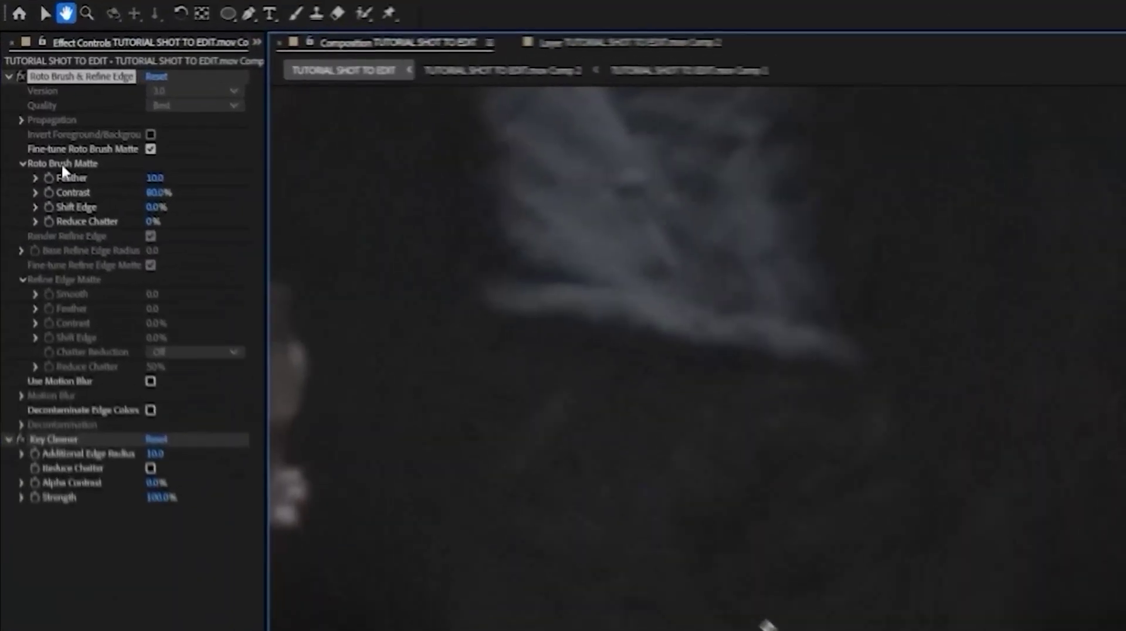
click(81, 117)
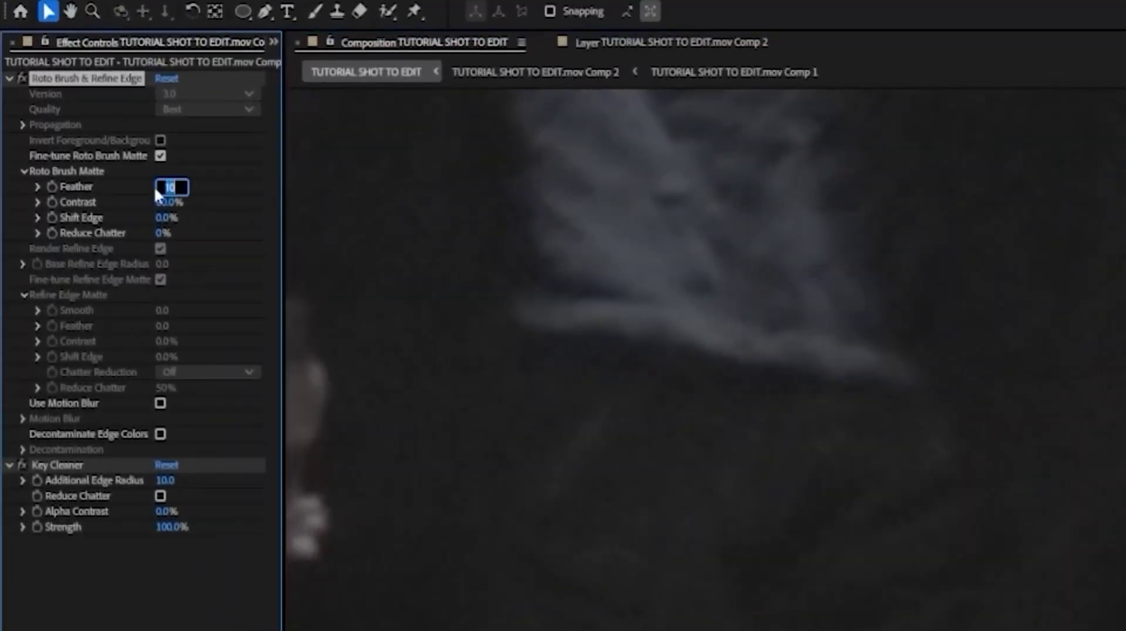
text(5)
key(Return)
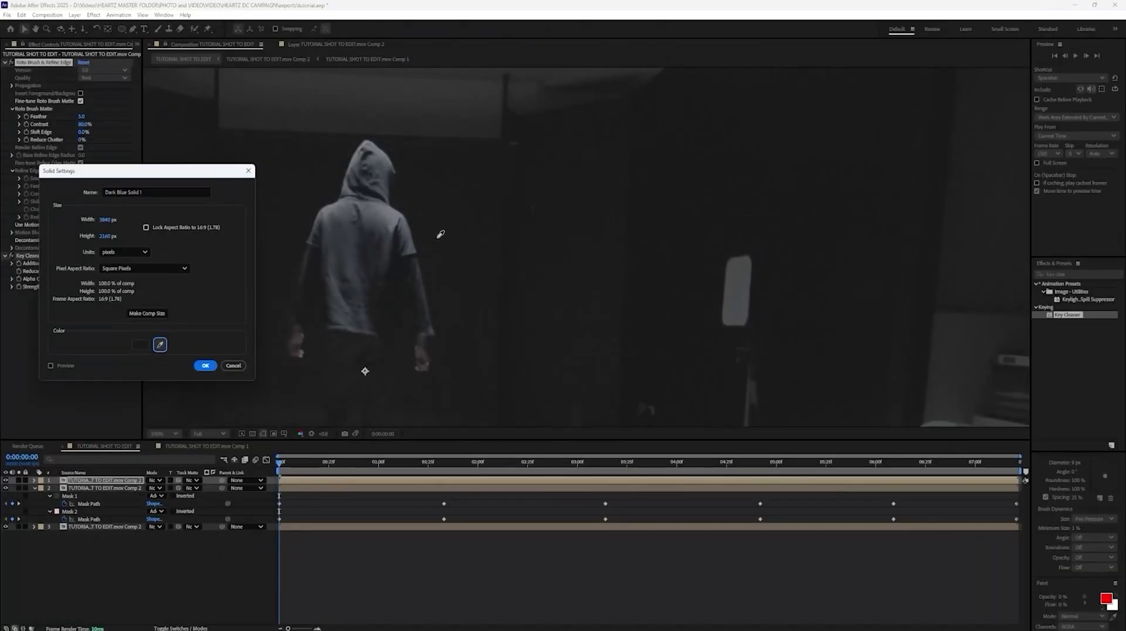
- Create a 3840 x 2160 solid in the sampled dark background colour and place it directly above the bottom footage layer
key(Return)
drag(79, 482, 77, 528)
scroll(601, 266, up, 4)
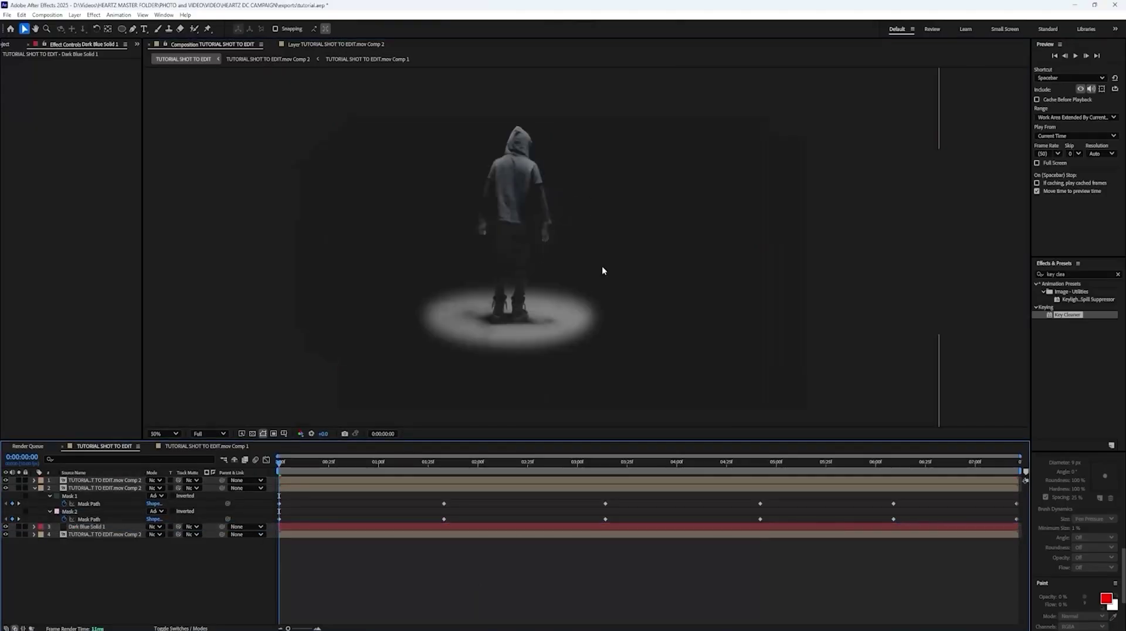
drag(415, 268, 548, 277)
scroll(607, 261, down, 4)
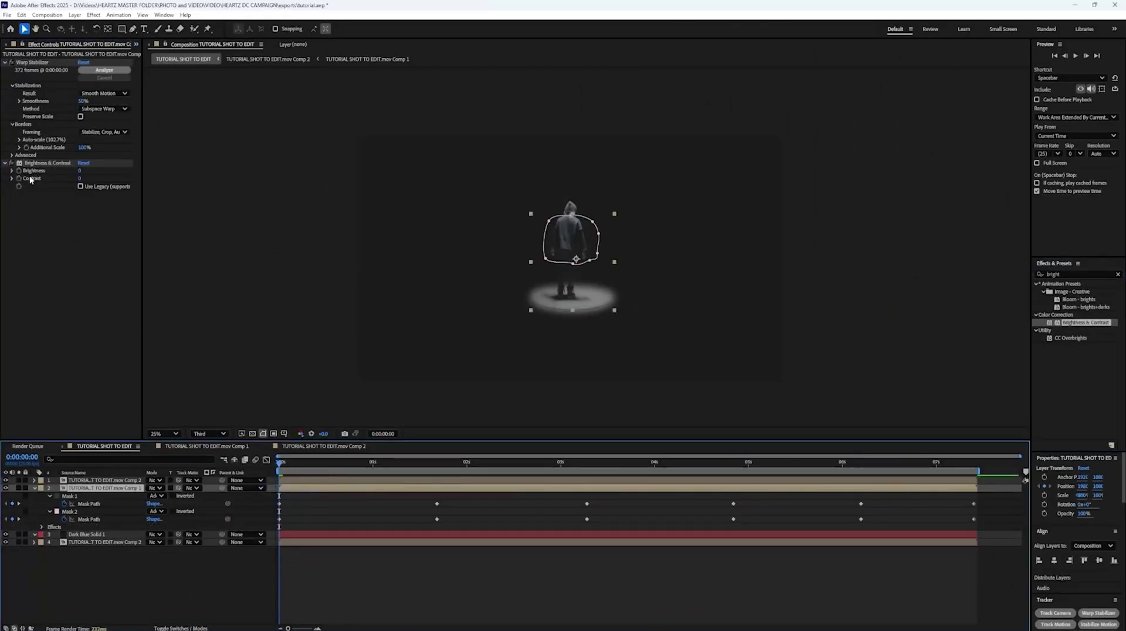
- Keyframe Brightness & Contrast on the double-masked footage layer from the start, lowering Brightness to -15 at 0:00:06:07
click(20, 179)
click(870, 467)
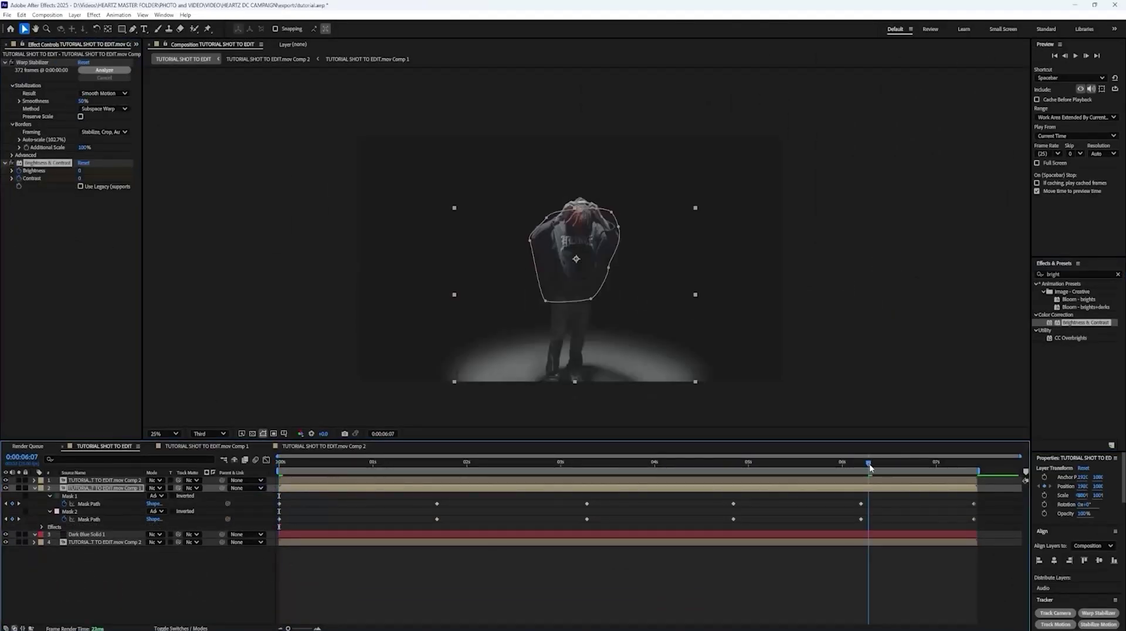
click(715, 548)
scroll(541, 276, up, 1)
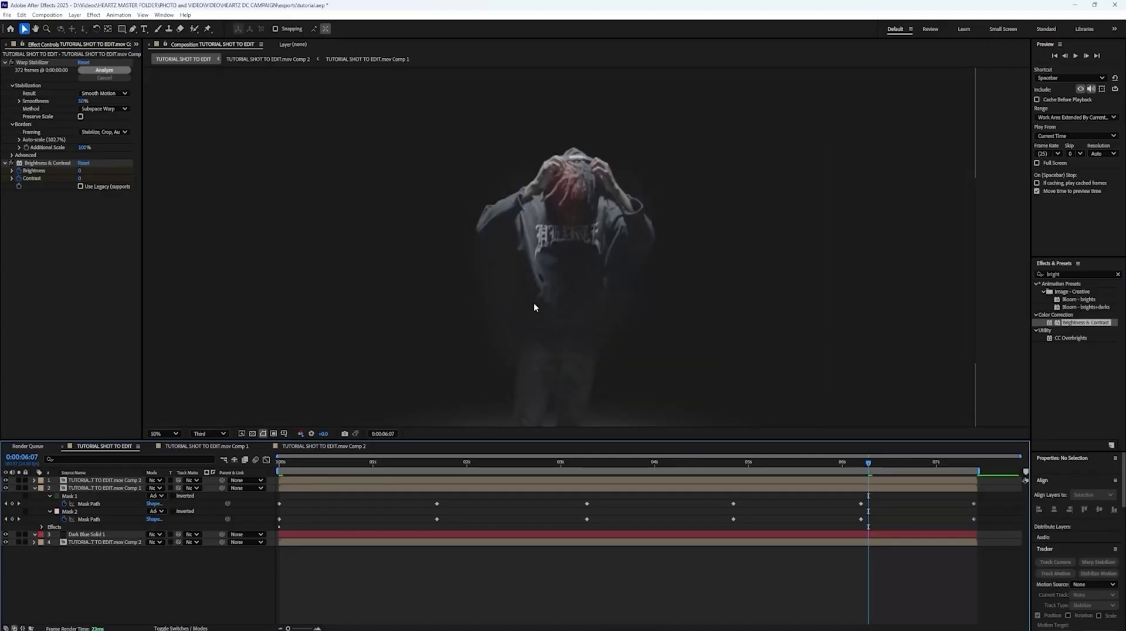
click(852, 490)
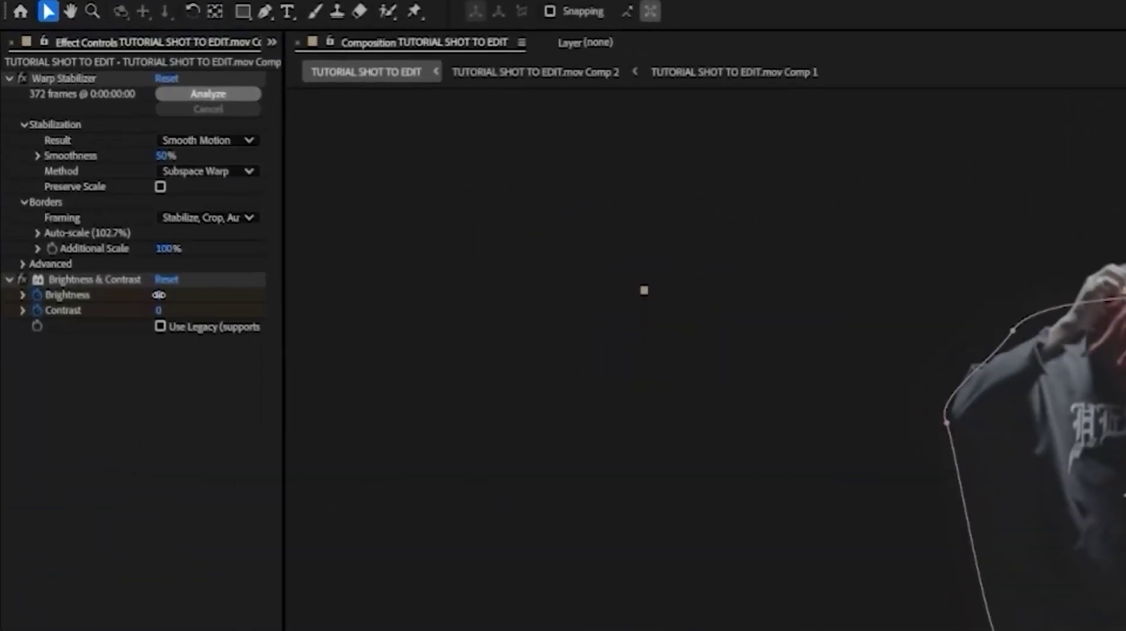
drag(80, 171, 76, 172)
click(720, 627)
scroll(721, 496, down, 2)
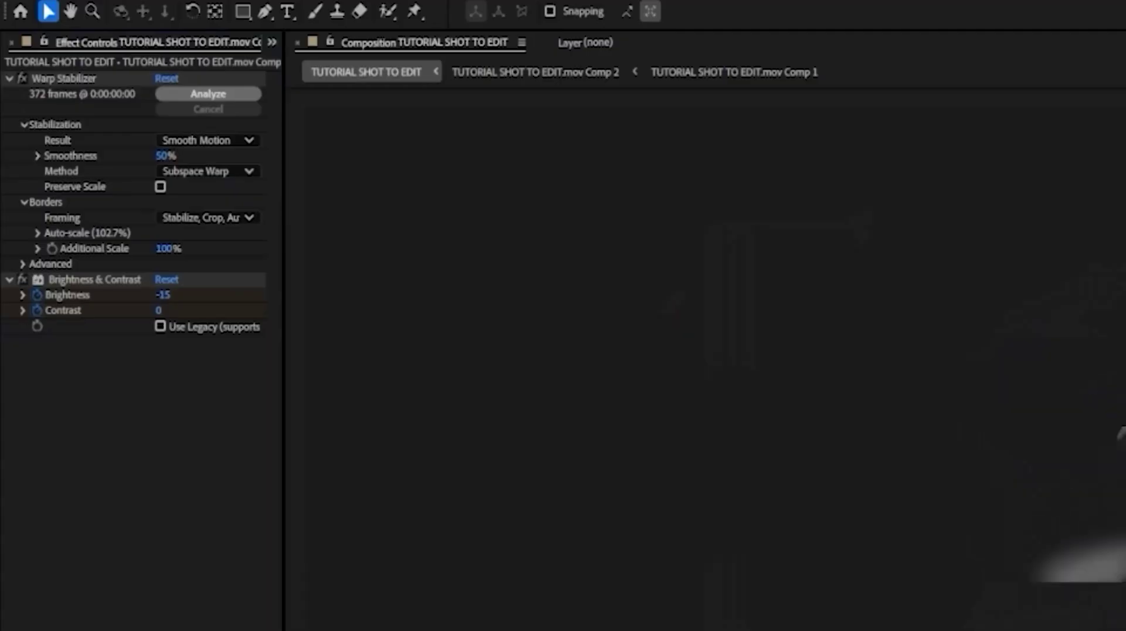
scroll(721, 496, up, 1)
drag(160, 310, 162, 309)
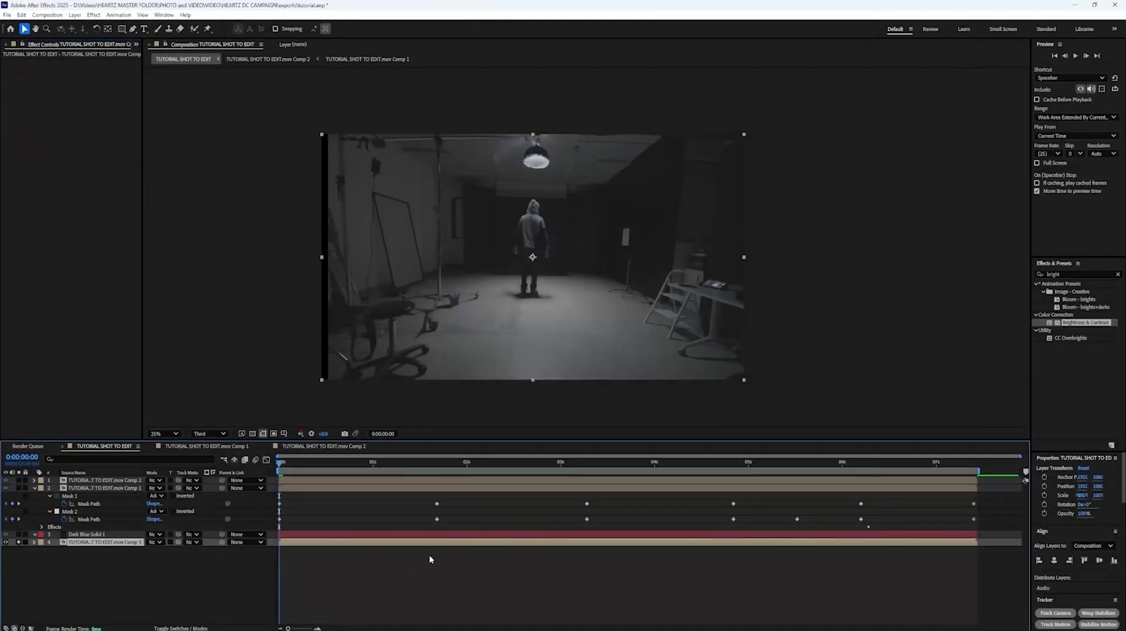
- Disable Curves in the nested TUTORIAL SHOT TO EDIT.mov Comp 1 and run Track Camera on the main comp's bottom footage layer
click(357, 59)
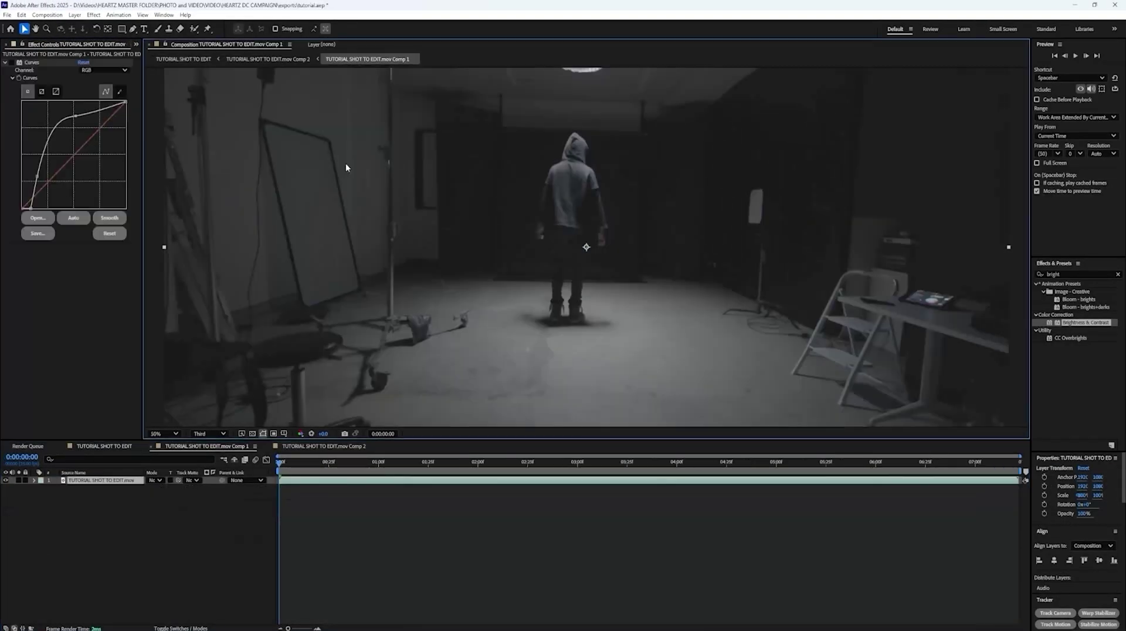
click(11, 62)
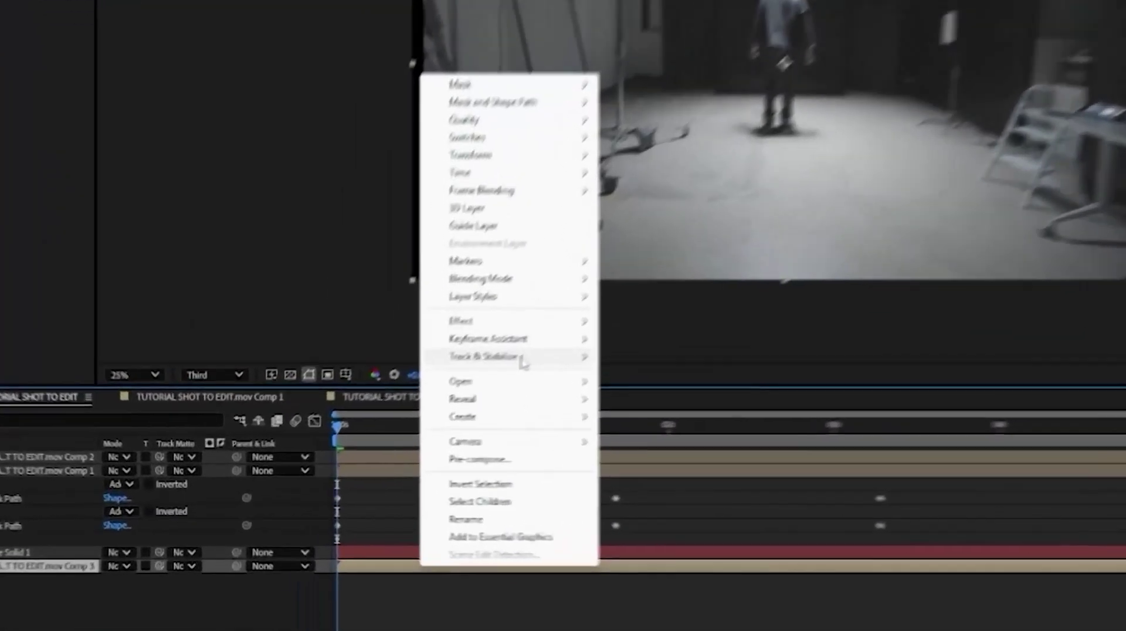
mouse_move(381, 407)
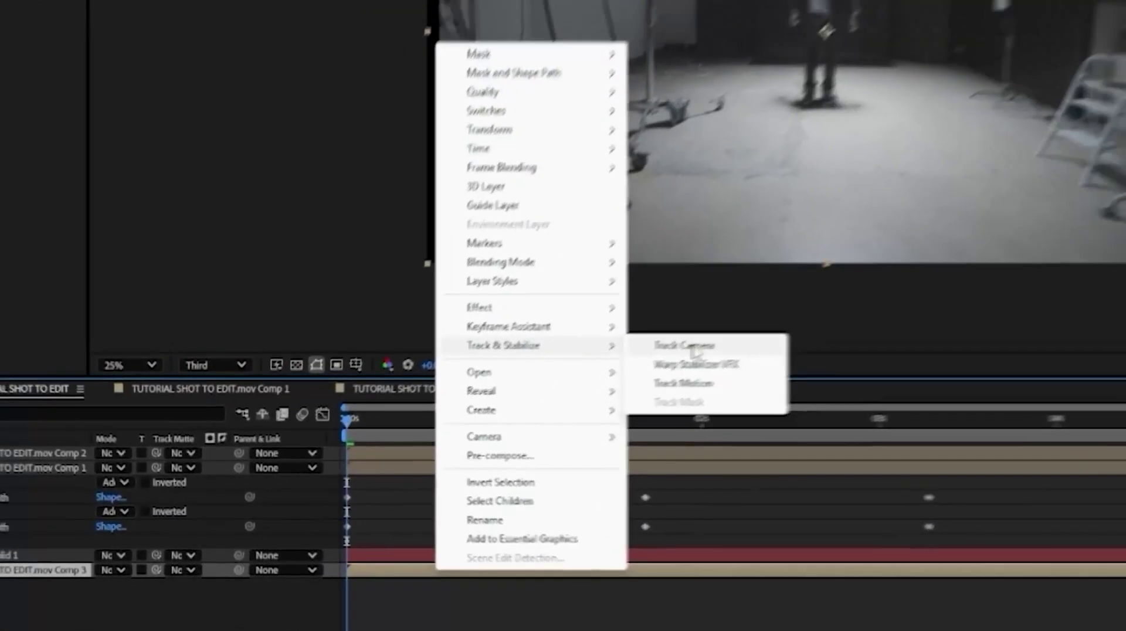
click(725, 340)
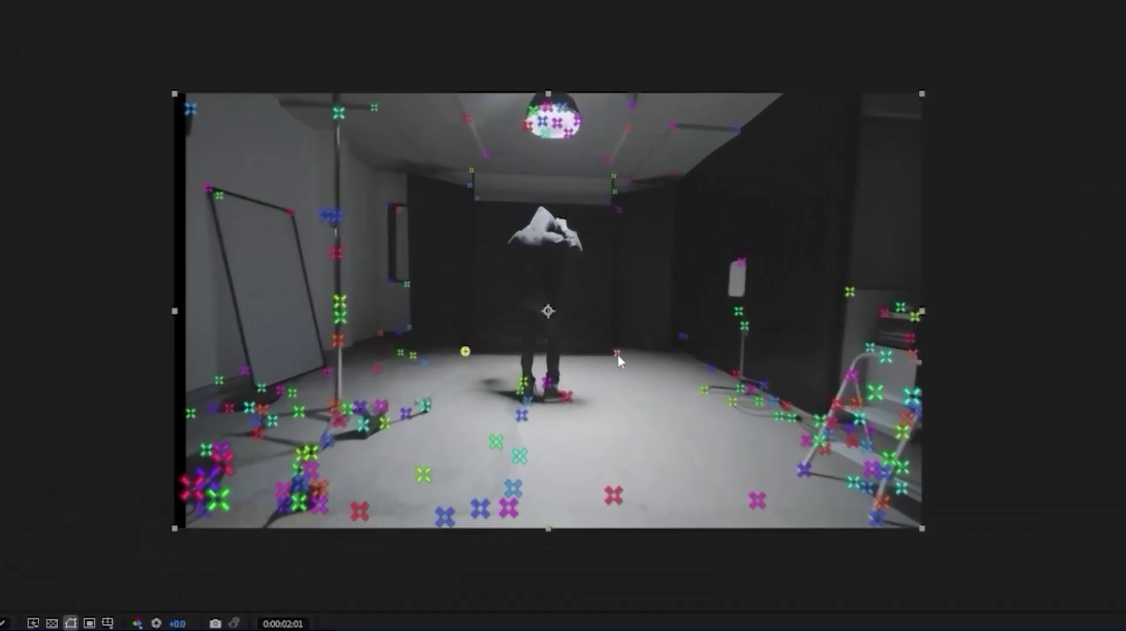
- Select four widely spaced track points on the studio floor at 0:00:02:01 and create a solid and camera from them
shift+click(617, 355)
shift+click(804, 471)
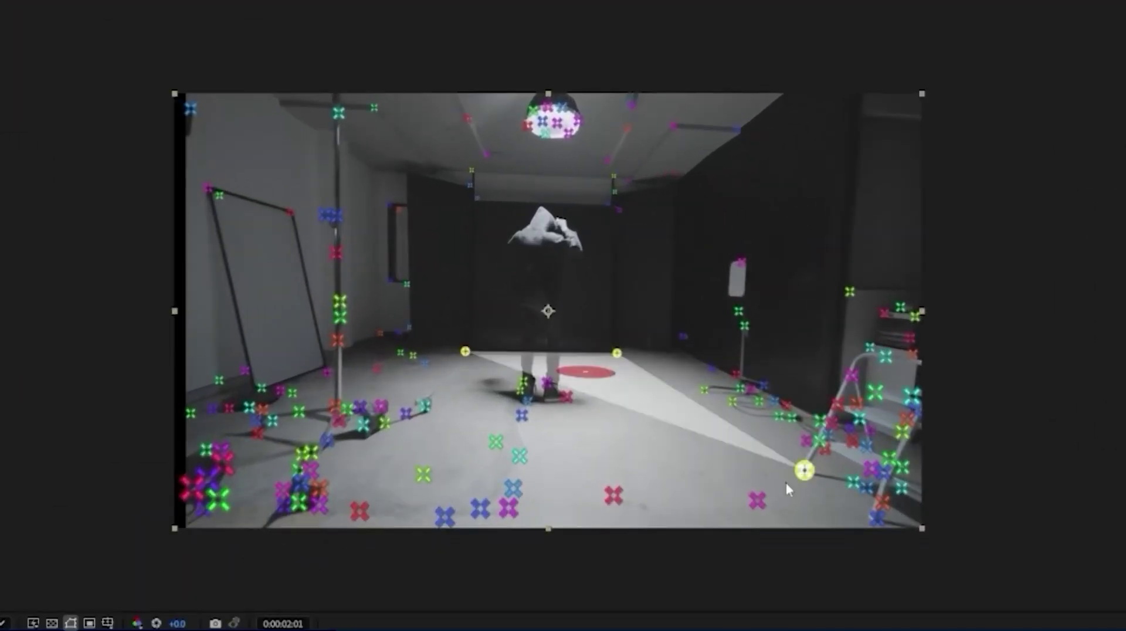
shift+click(320, 490)
right_click(560, 386)
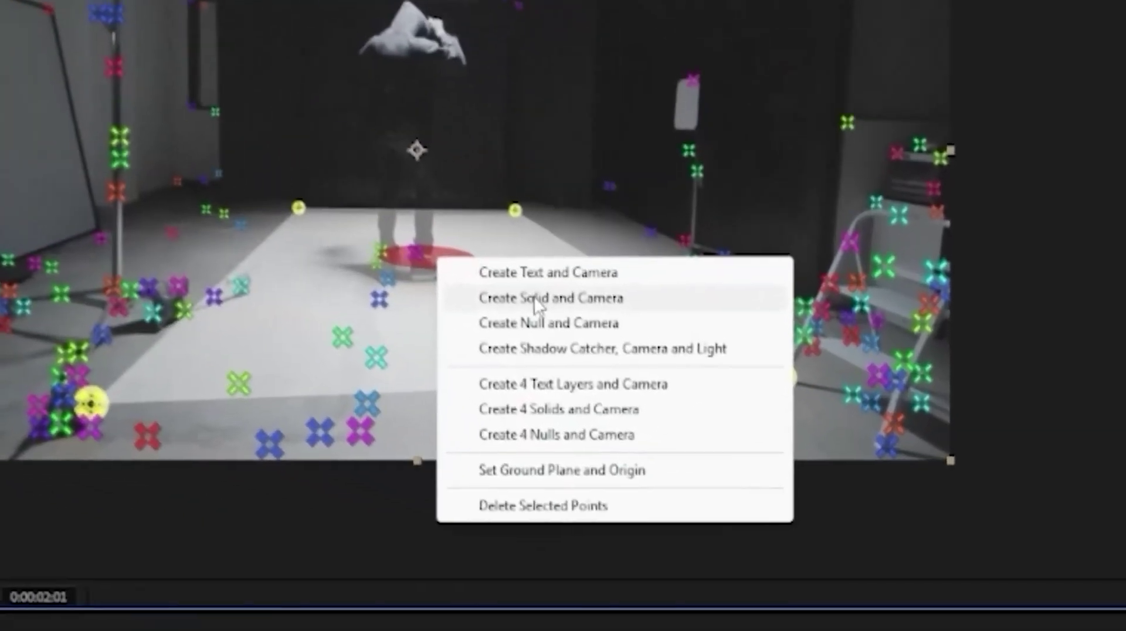
click(534, 297)
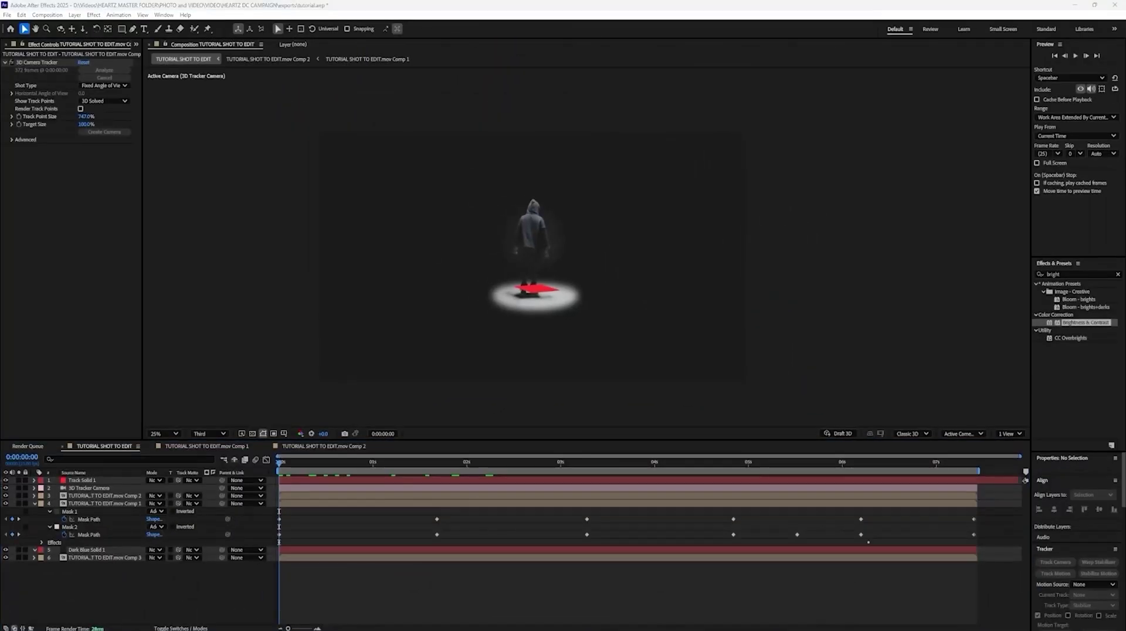
- Fit the concrete texture image to the comp frame and pre-compose it as a 3D layer directly above the dark solid
drag(483, 281, 516, 369)
drag(696, 261, 745, 260)
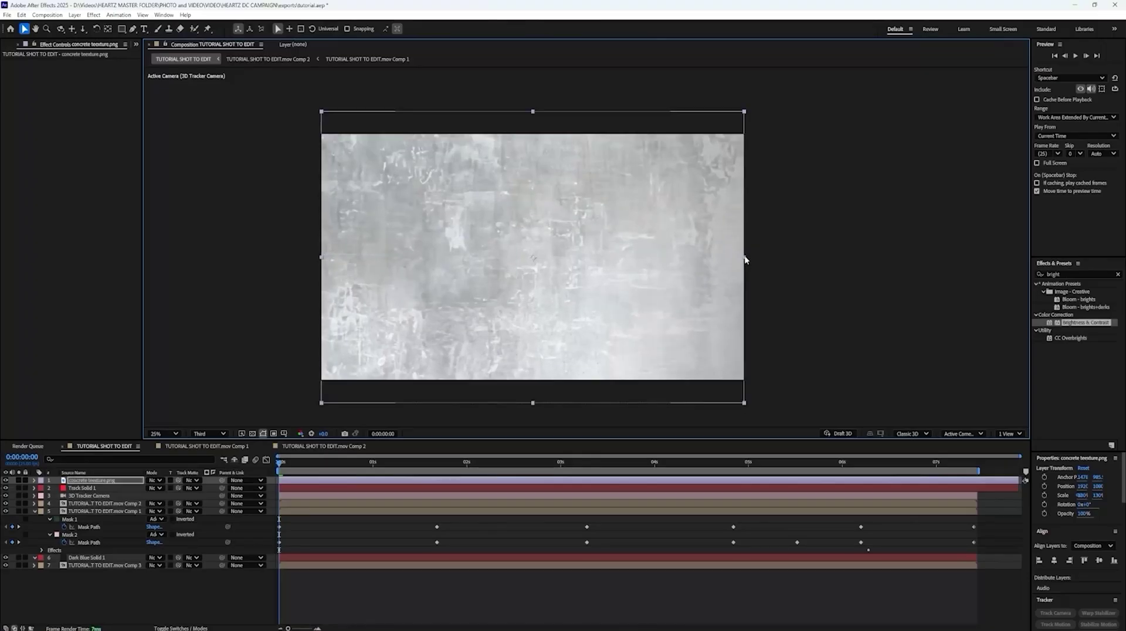
drag(533, 111, 535, 136)
right_click(108, 480)
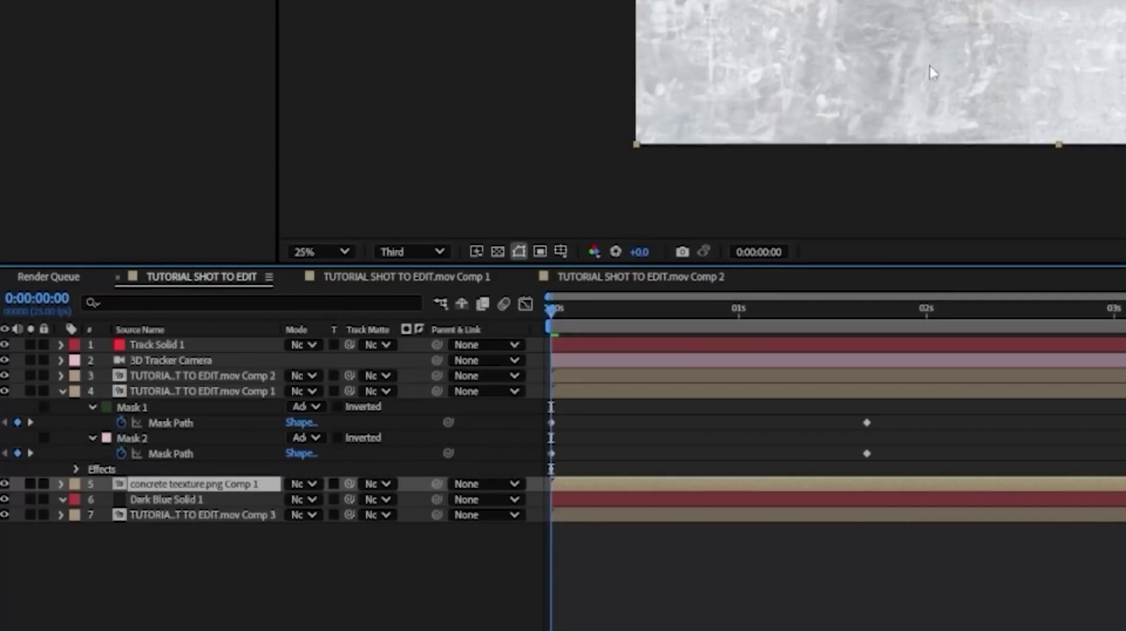
key(F4)
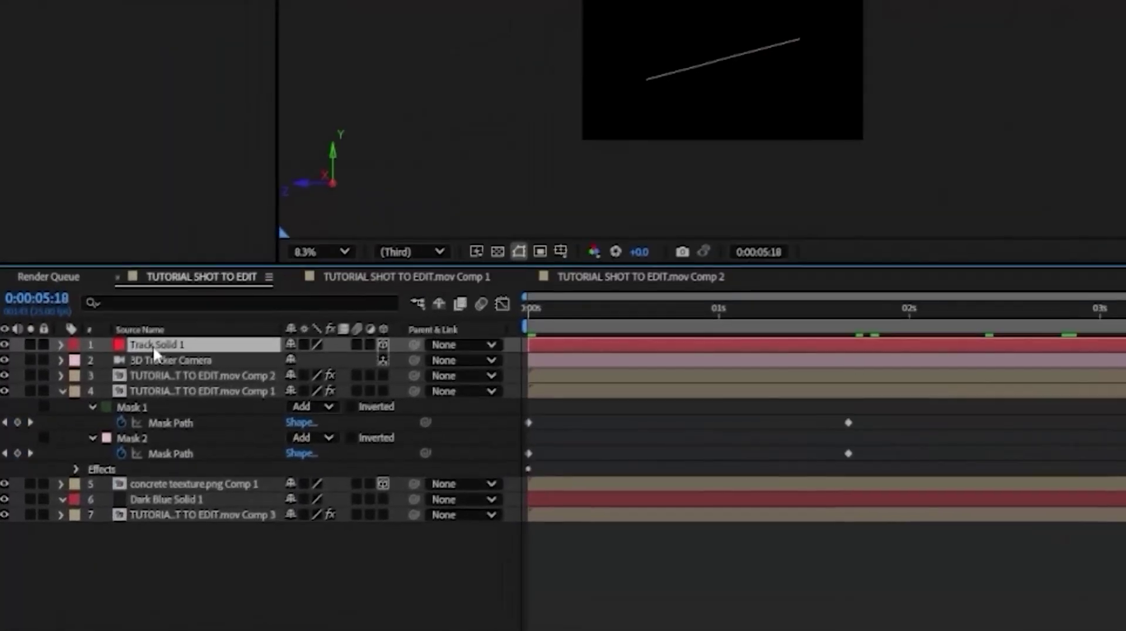
- Copy Track Solid 1's Position values 2175.9, 3025.9, 13617.2 onto the concrete texture comp layer
key(p)
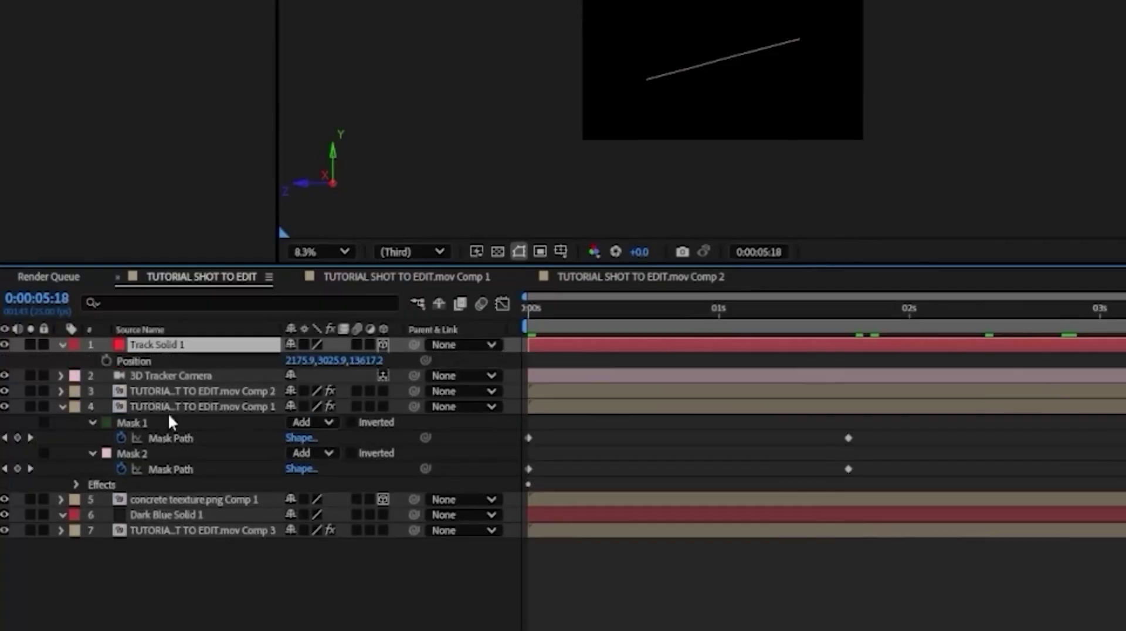
click(170, 498)
key(p)
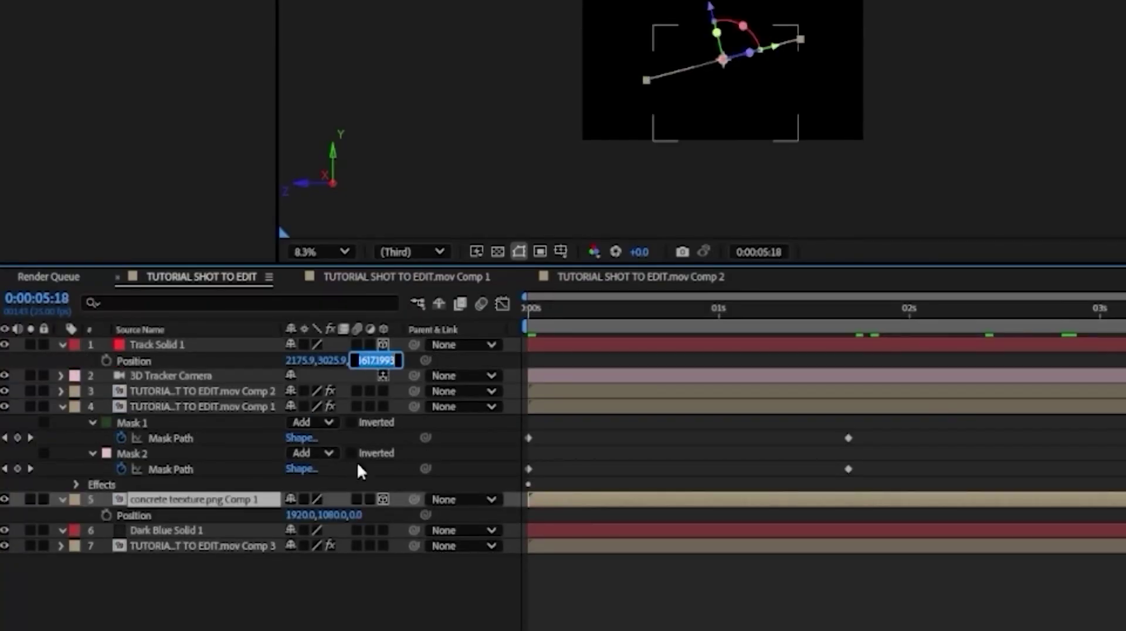
click(354, 515)
text(13617.1985)
click(328, 360)
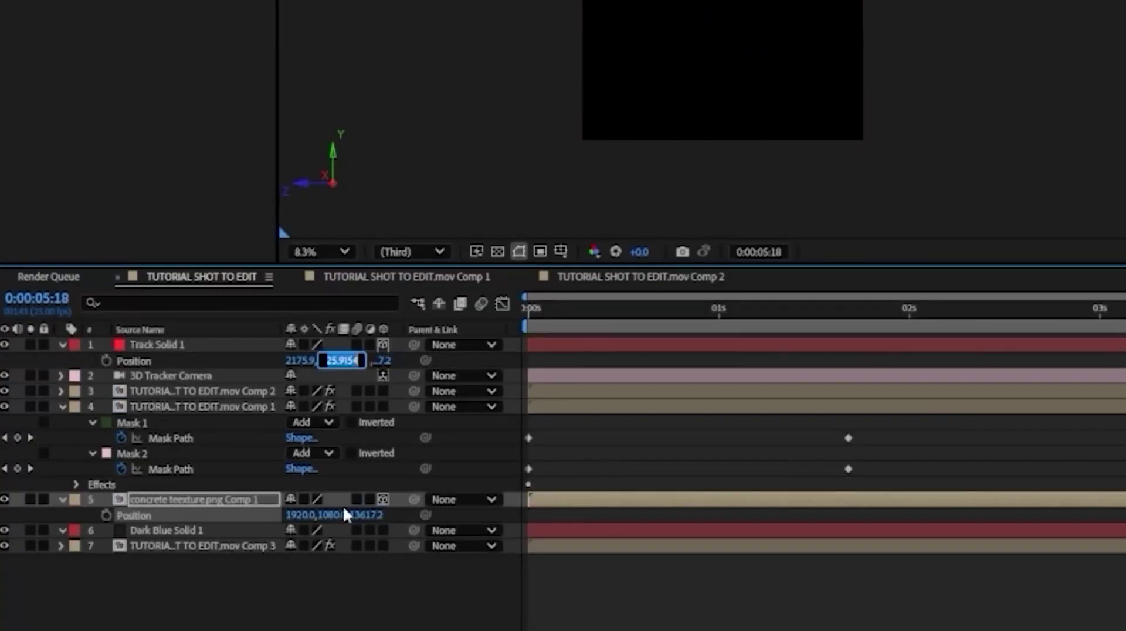
click(323, 515)
click(293, 360)
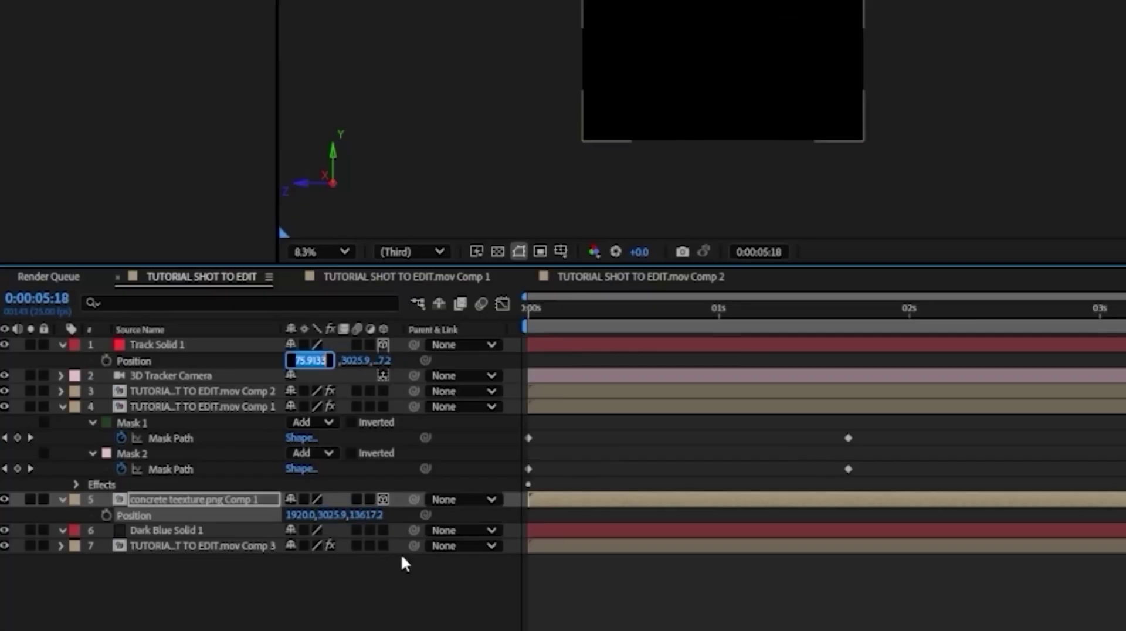
click(300, 517)
text(2175.9133)
click(608, 587)
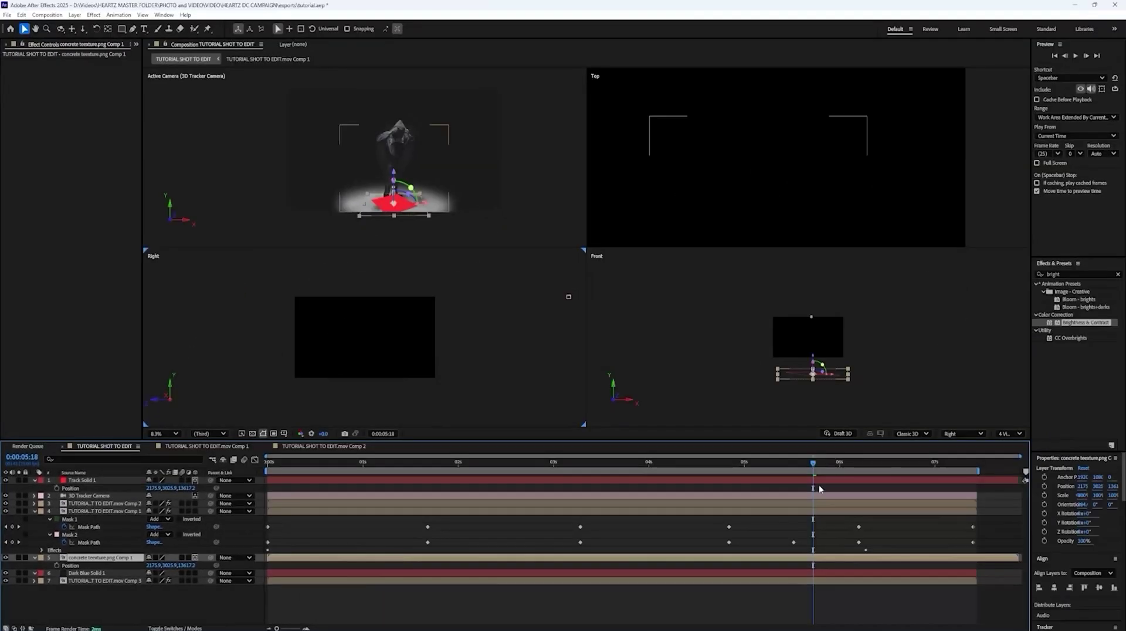
- Scale the 3D concrete layer up to about 514% at 0:00:02:15 so it spreads across the studio floor
drag(823, 462, 494, 468)
scroll(408, 211, up, 3)
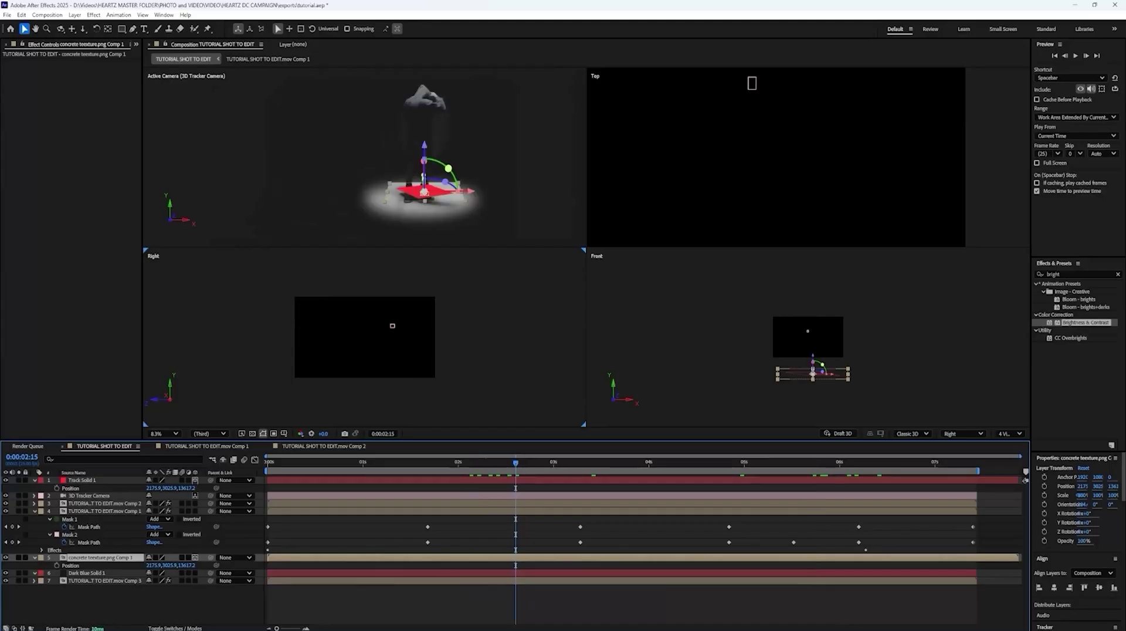
scroll(454, 194, down, 2)
click(417, 180)
click(566, 558)
drag(416, 179, 518, 214)
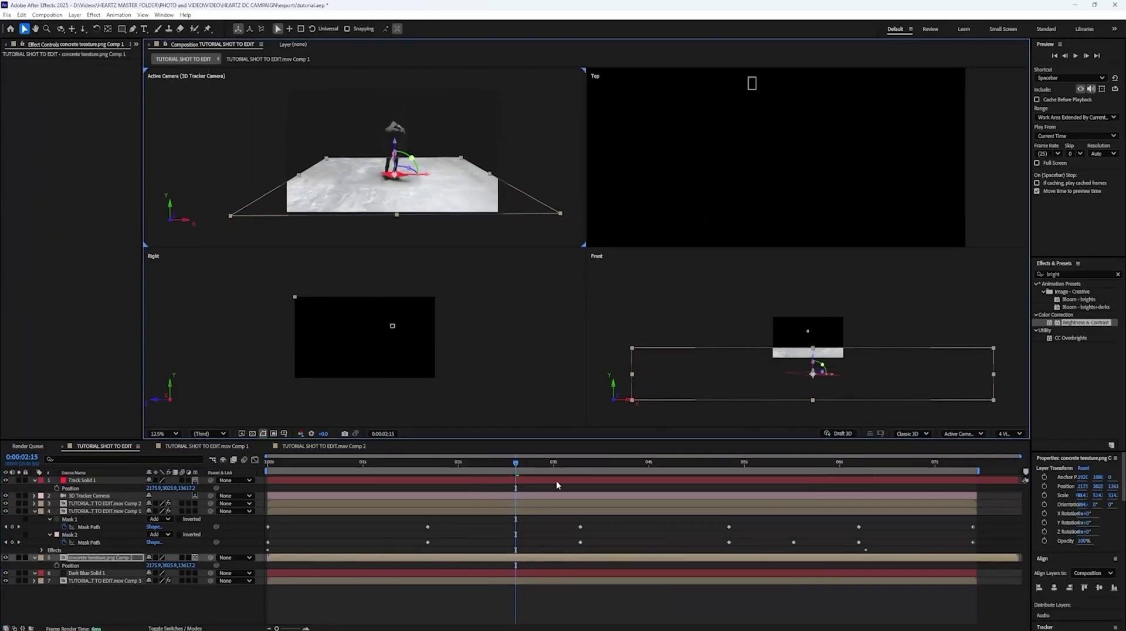
- Show the composition in 1 View, preview the tracked concrete floor, and enlarge the concrete layer's Scale to about 741%
drag(534, 464, 966, 466)
key(Home)
click(1019, 435)
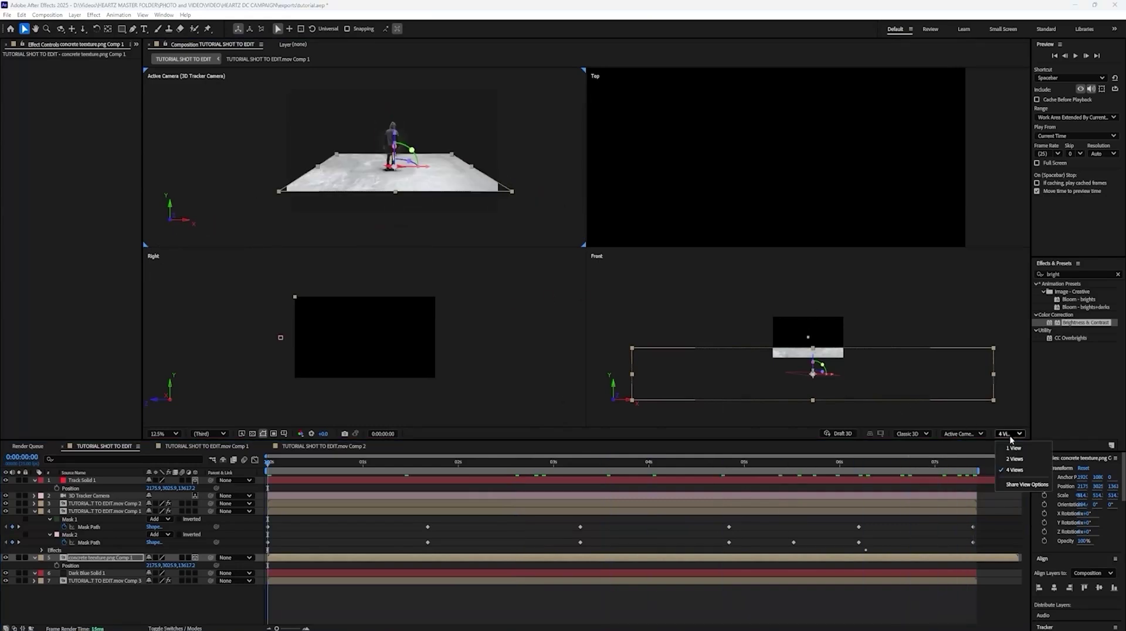
click(1012, 444)
key(space)
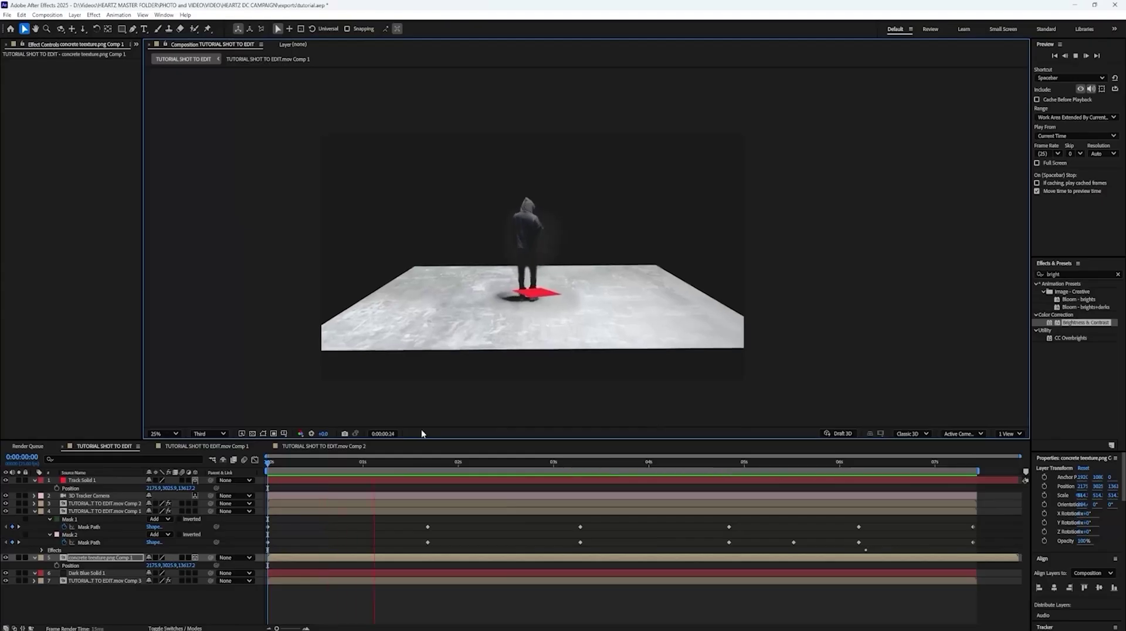
click(344, 463)
key(Home)
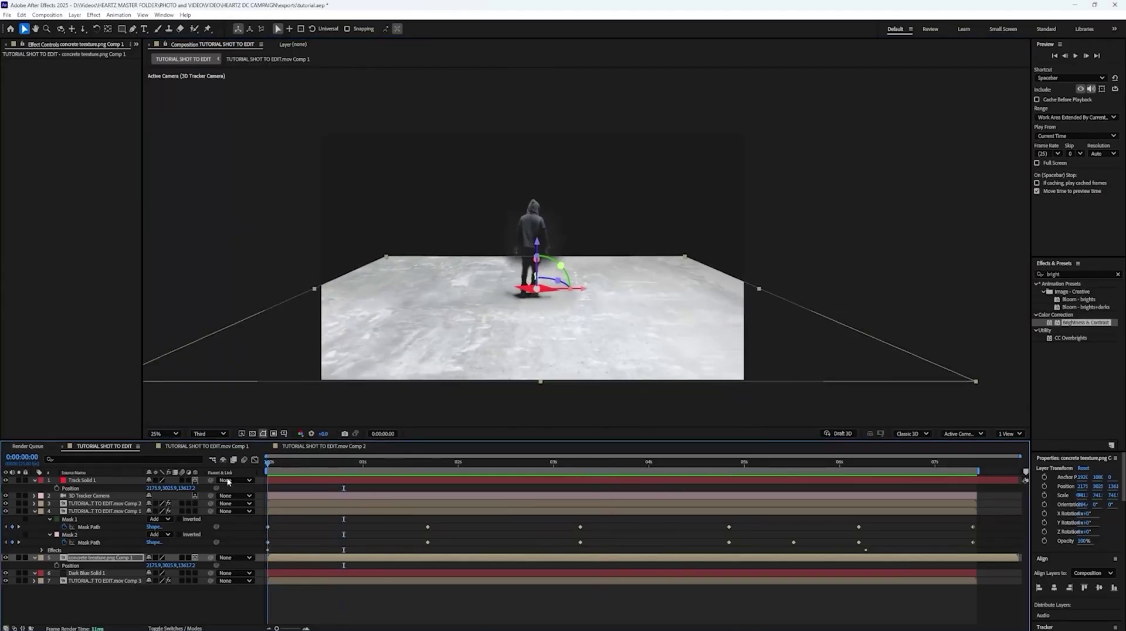
- Open the concrete texture pre-comp and draw a large elliptical mask around the middle of the image
double_click(308, 559)
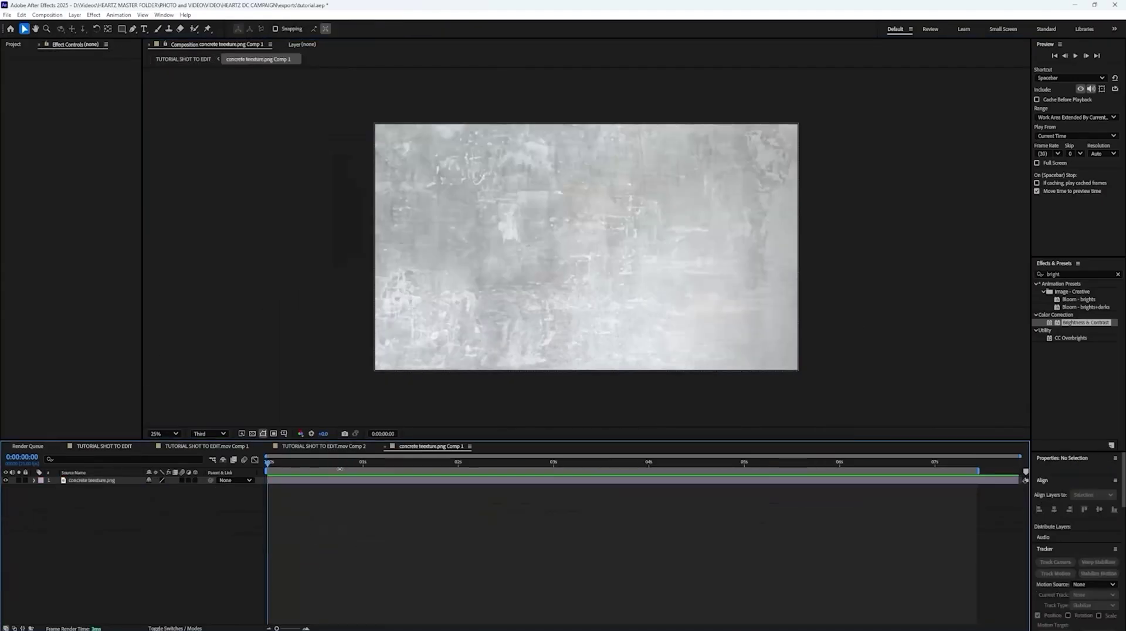
click(123, 29)
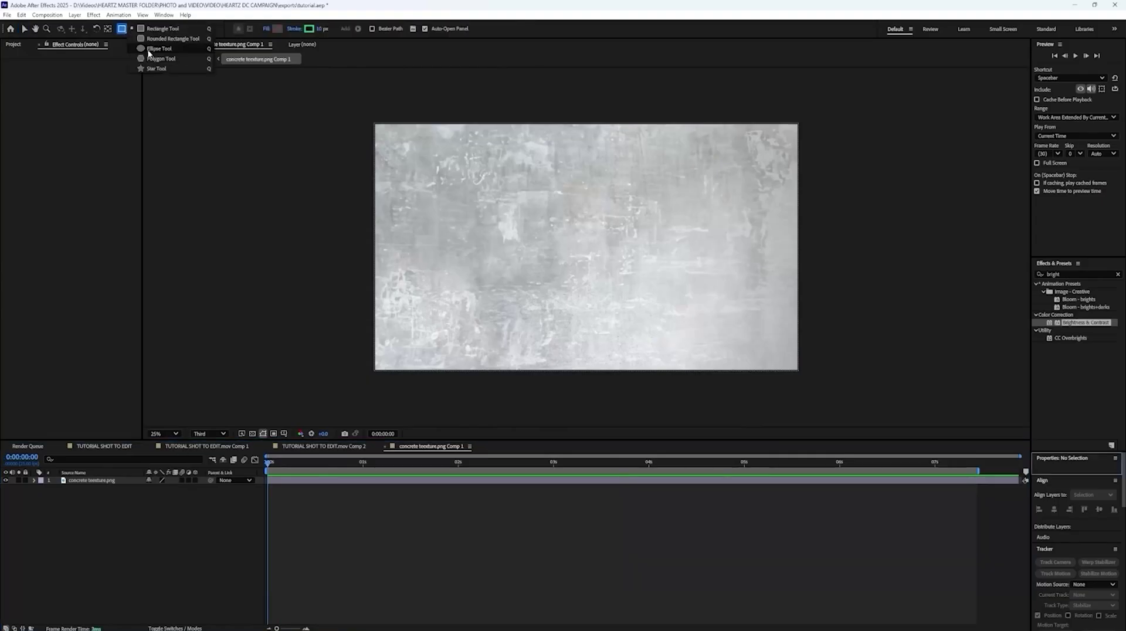
click(149, 49)
drag(487, 160, 502, 184)
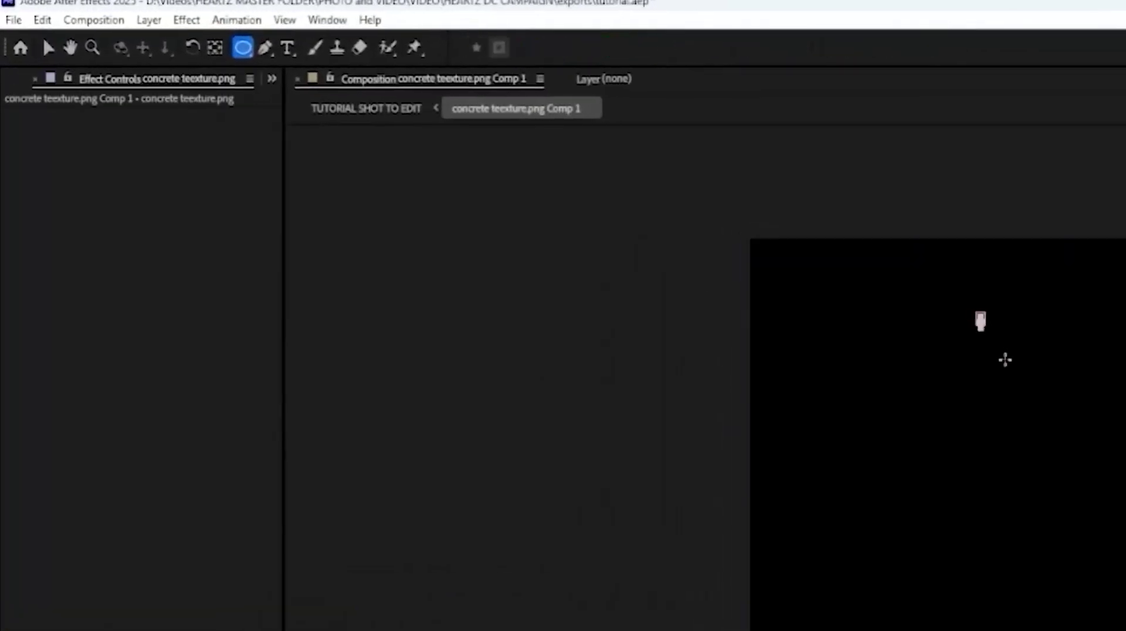
drag(980, 317, 1125, 595)
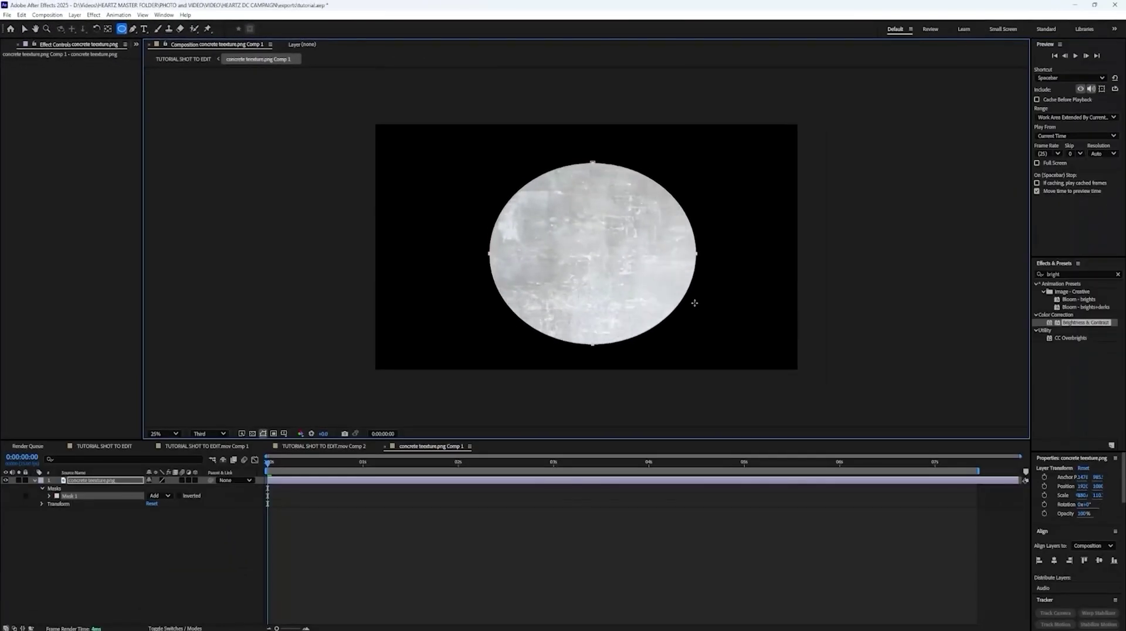
drag(695, 303, 689, 294)
- Set the concrete mask's Mask Feather to 465 pixels
key(f)
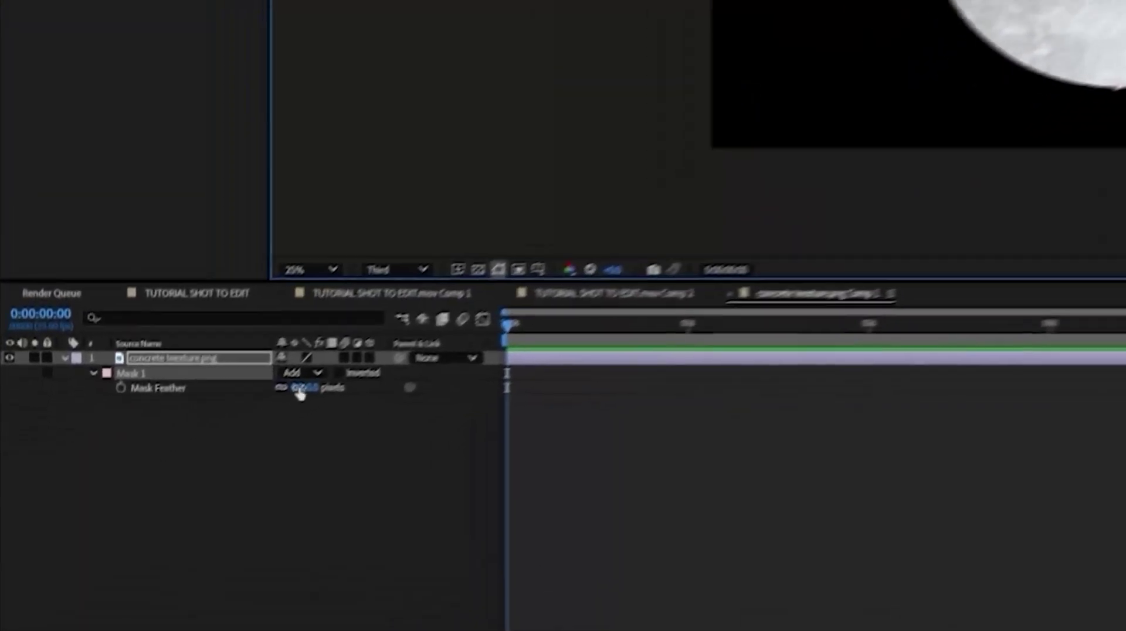
drag(161, 496, 177, 496)
drag(354, 376, 764, 399)
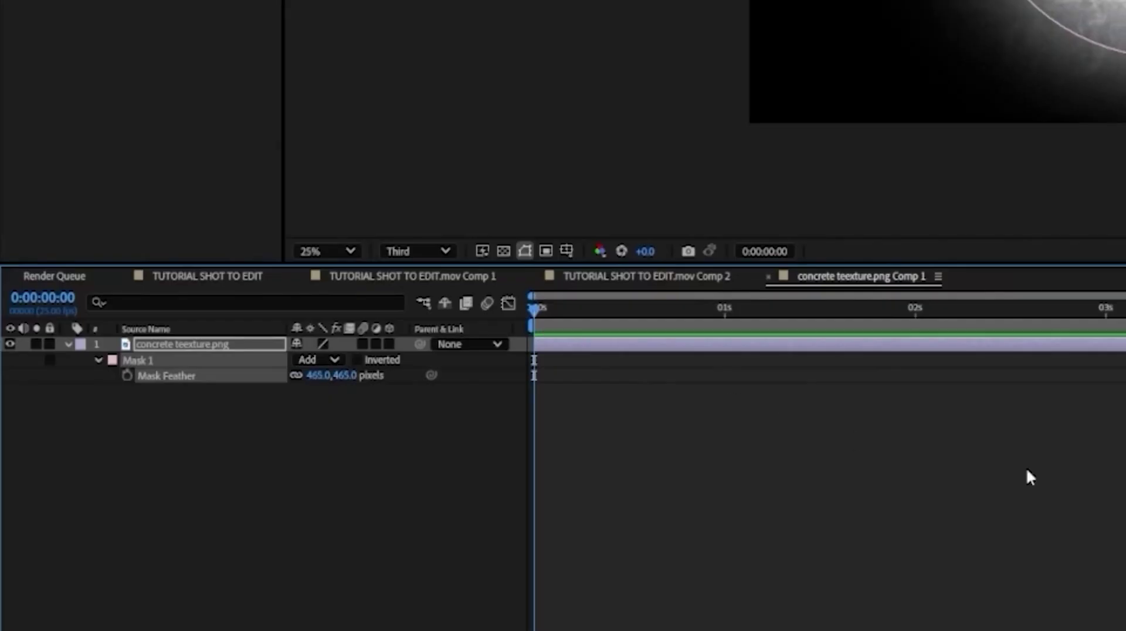
click(1029, 468)
- Flatten the concrete mask into a wide oval by moving its upper and lower points inward
click(1103, 12)
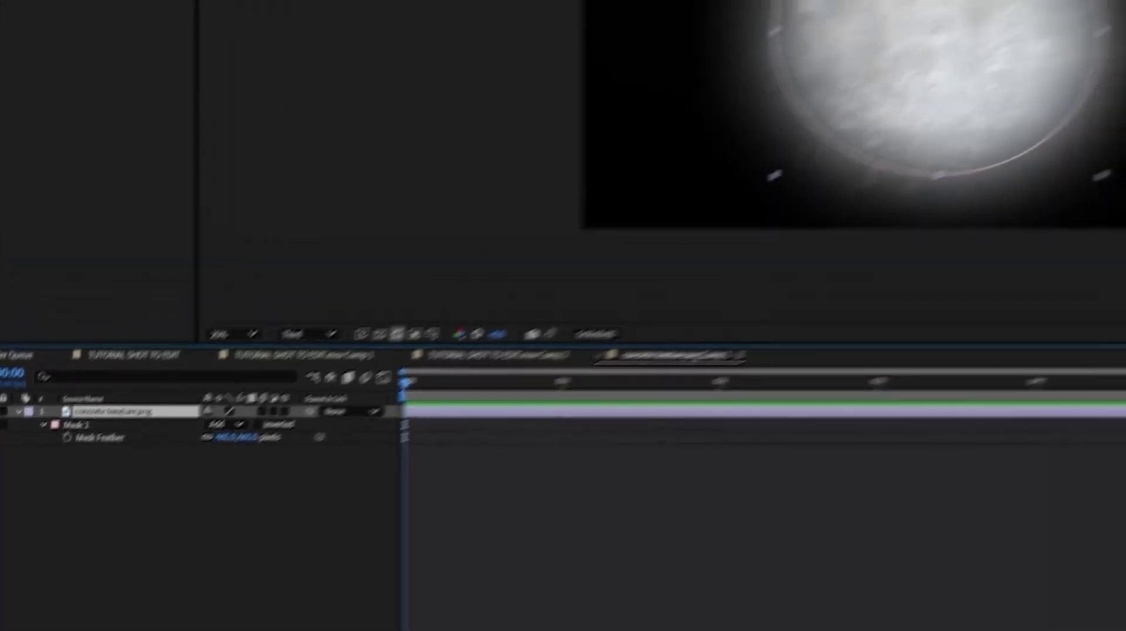
drag(604, 147, 589, 181)
drag(588, 338, 587, 318)
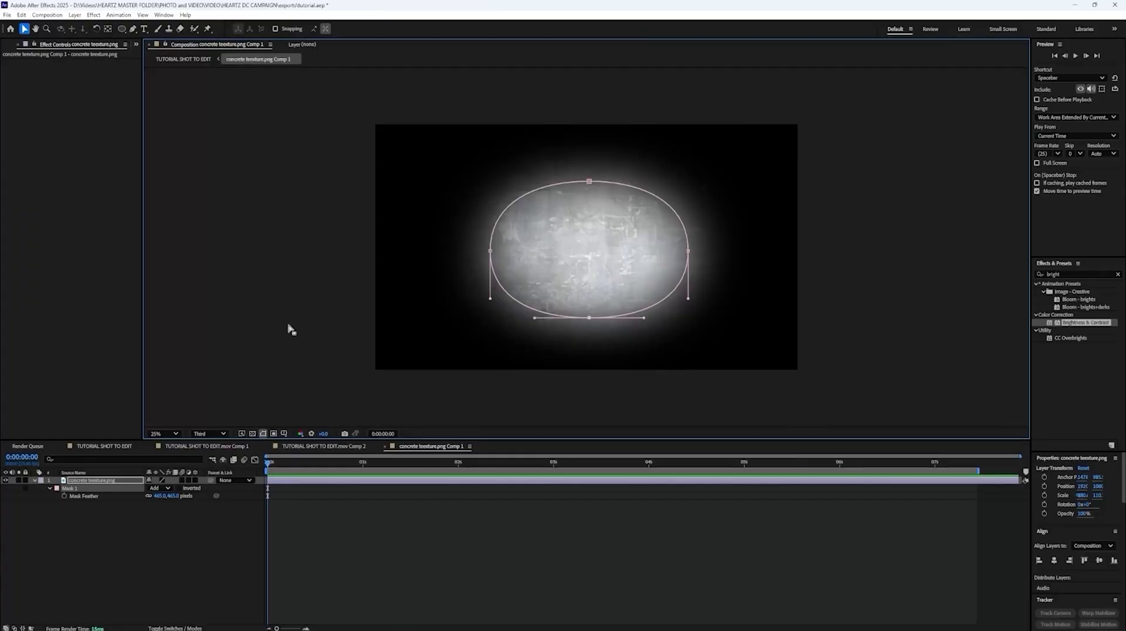
- Return to the TUTORIAL SHOT TO EDIT comp, preview the feathered floor, and delete Track Solid 1
click(180, 61)
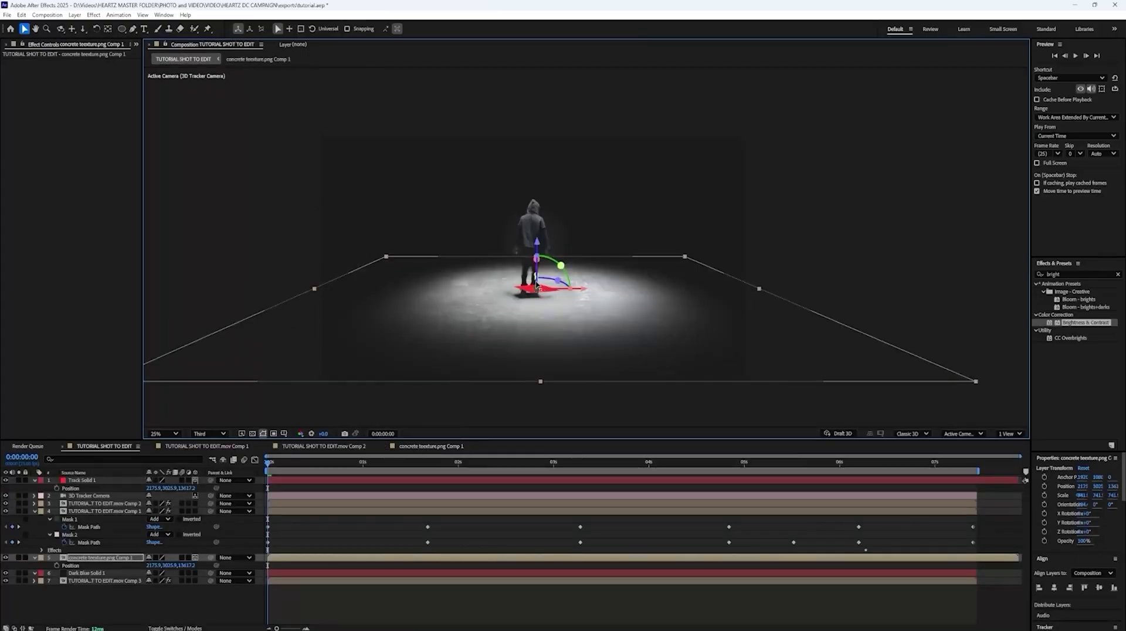
key(space)
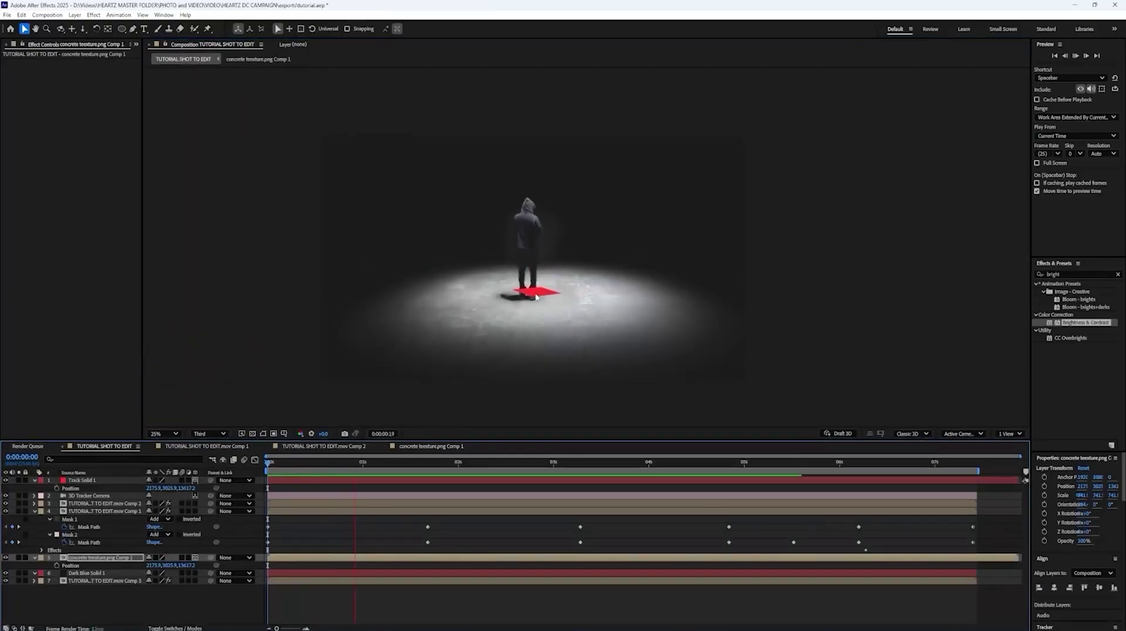
key(space)
click(91, 482)
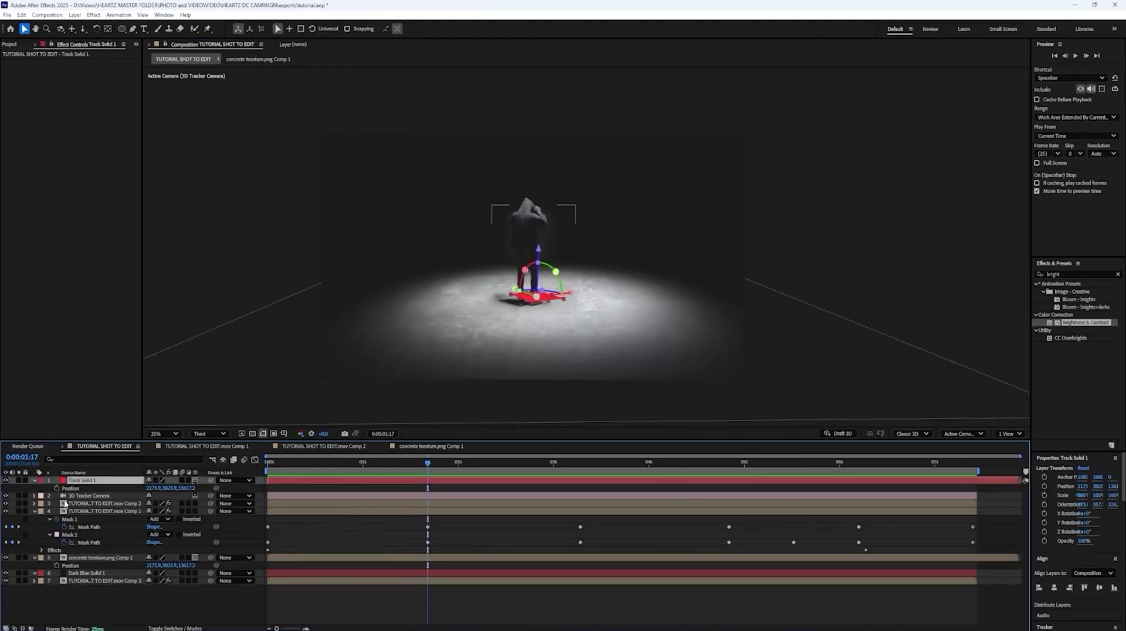
key(Delete)
key(space)
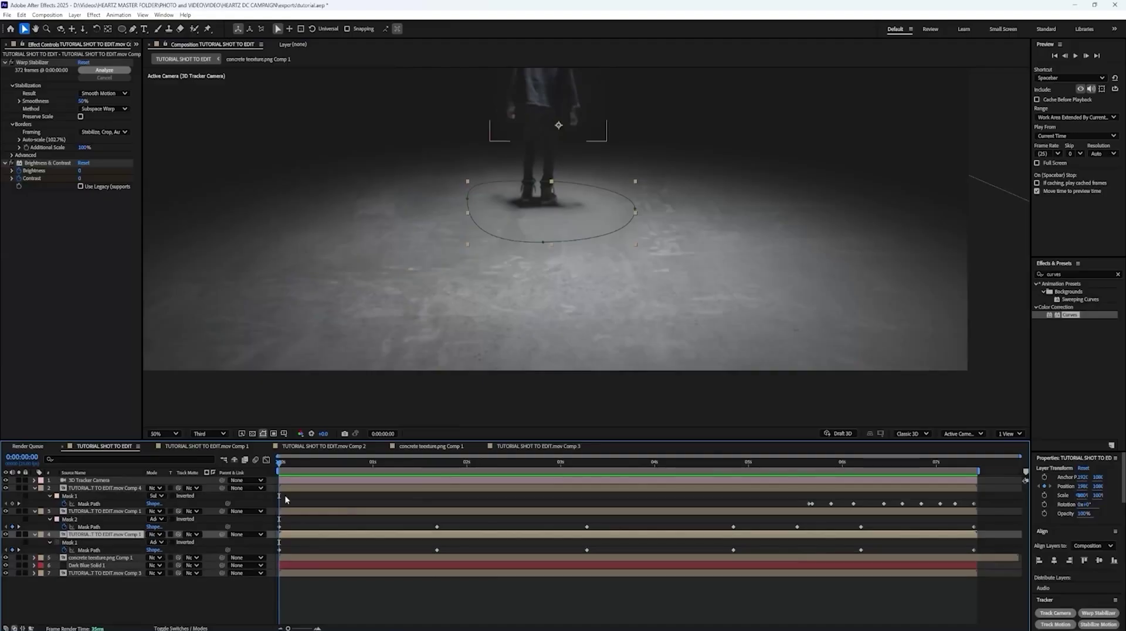
- Reshape Mask 1 on the floor shadow footage layer at the first frame, widening it below the subject's feet
drag(542, 245, 536, 295)
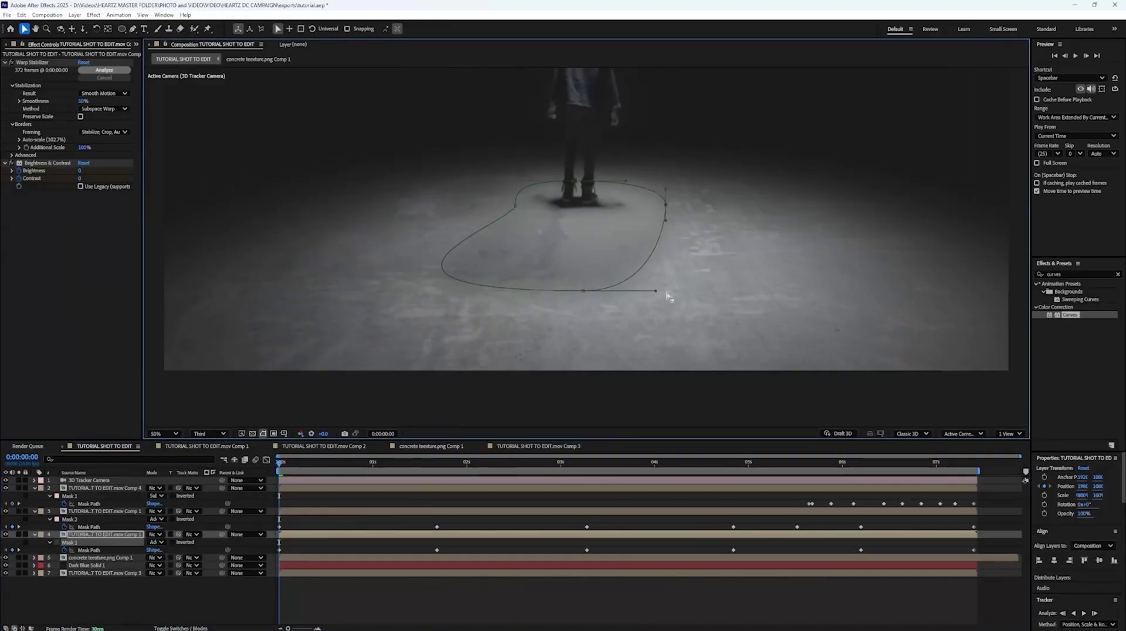
drag(781, 305, 731, 311)
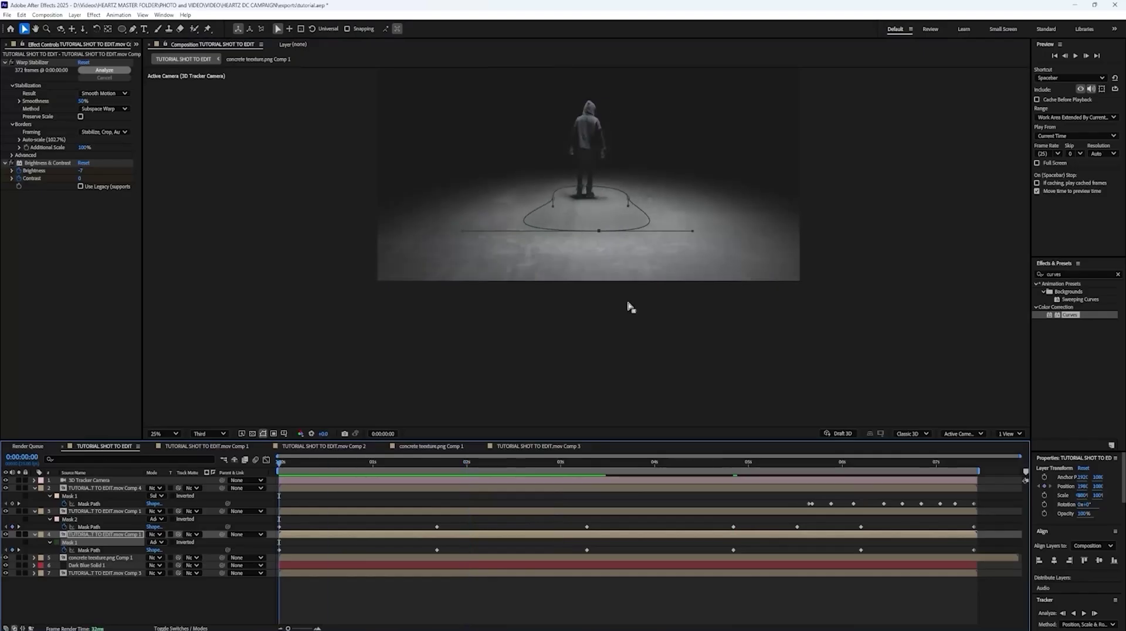
drag(616, 218, 451, 243)
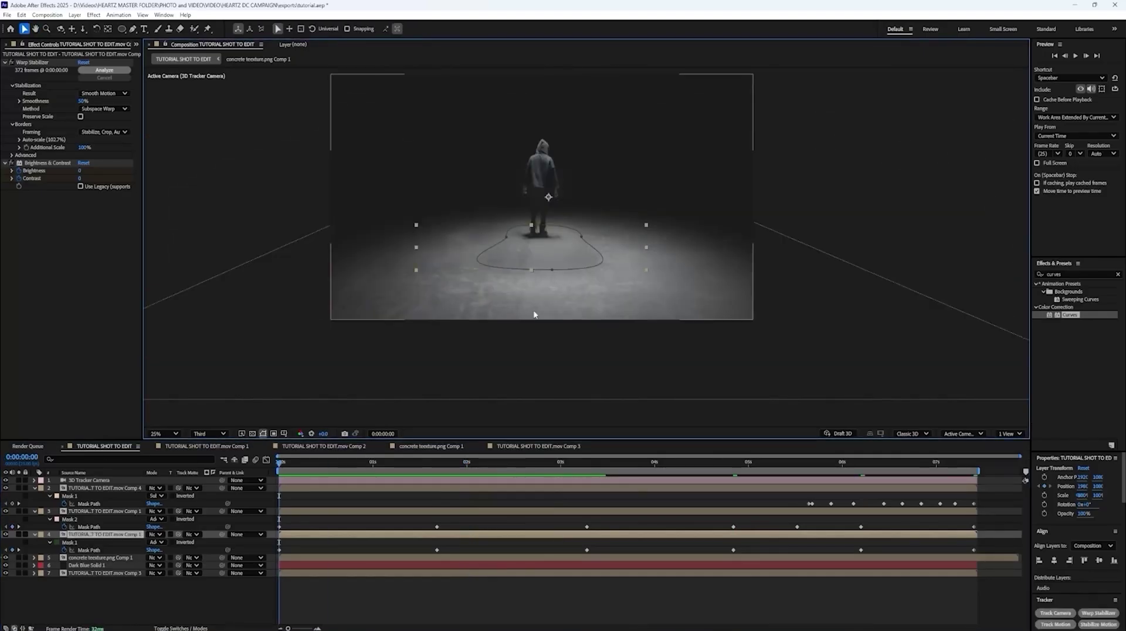
- Offset the concrete image inside its pre-comp and move its oval mask path back to the frame centre
double_click(490, 557)
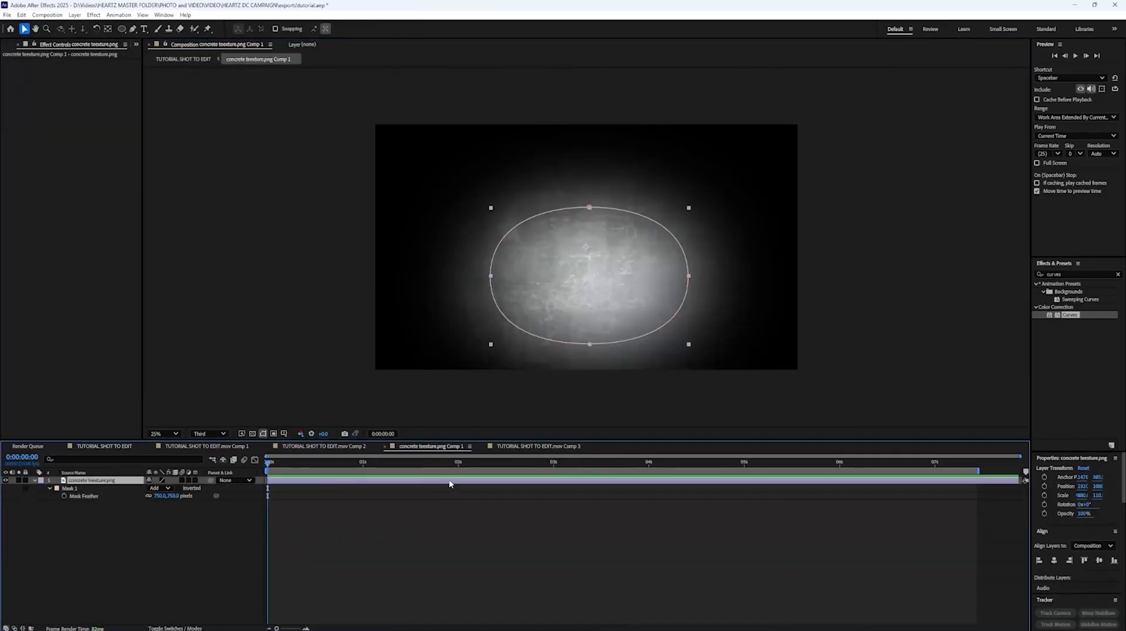
drag(535, 320, 587, 333)
click(81, 497)
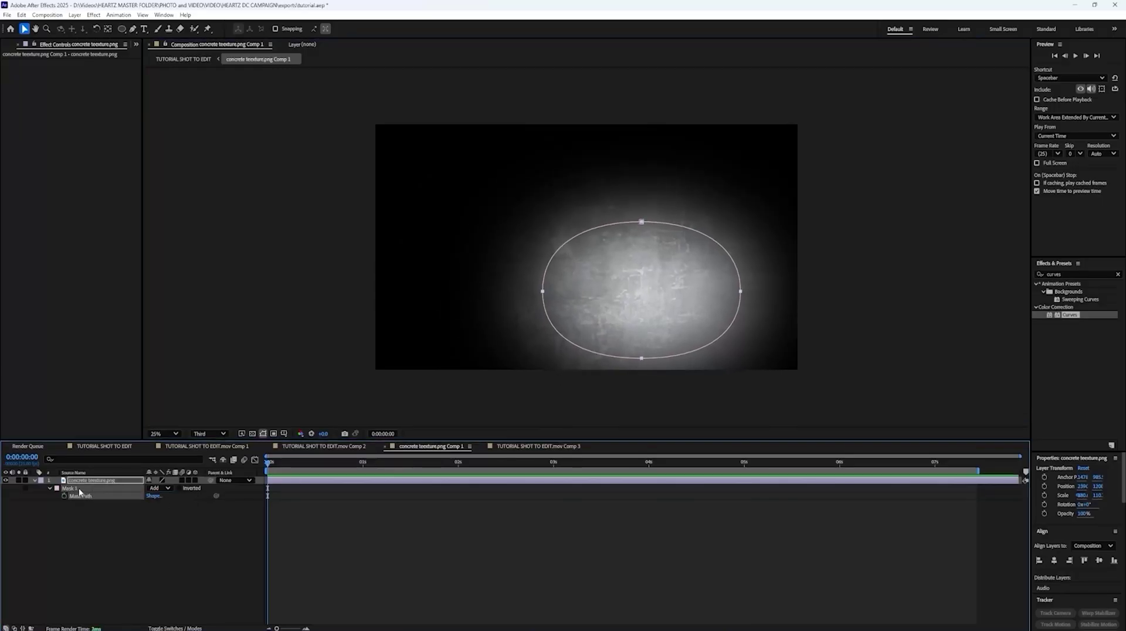
drag(641, 222, 588, 199)
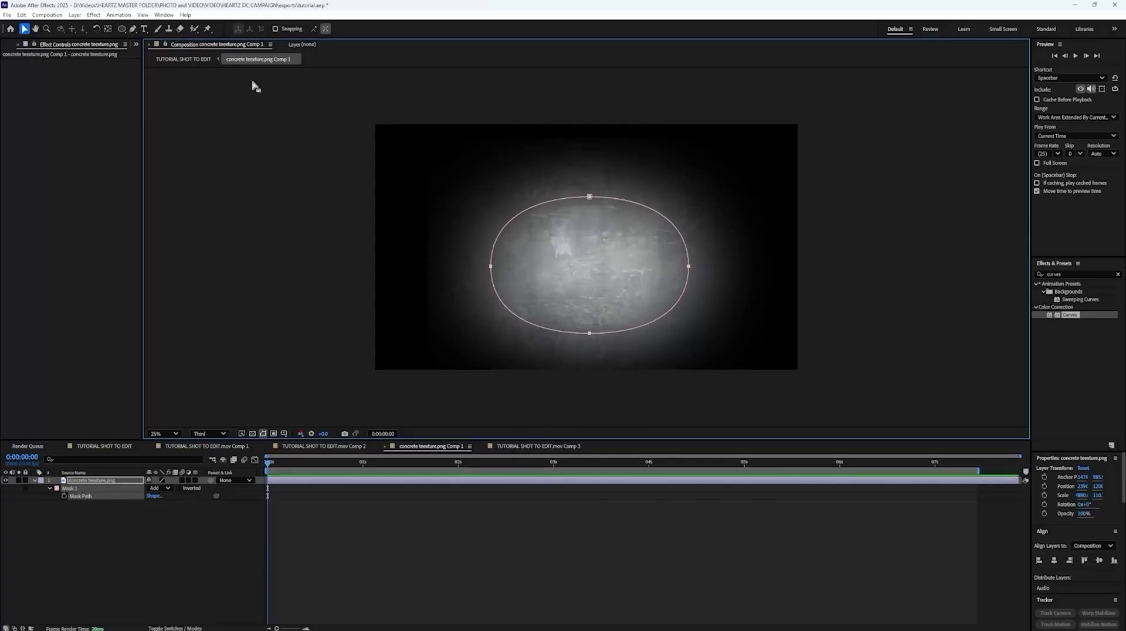
- Return to the TUTORIAL SHOT TO EDIT comp and reshape the midtones of the concrete layer's RGB Curves
click(184, 58)
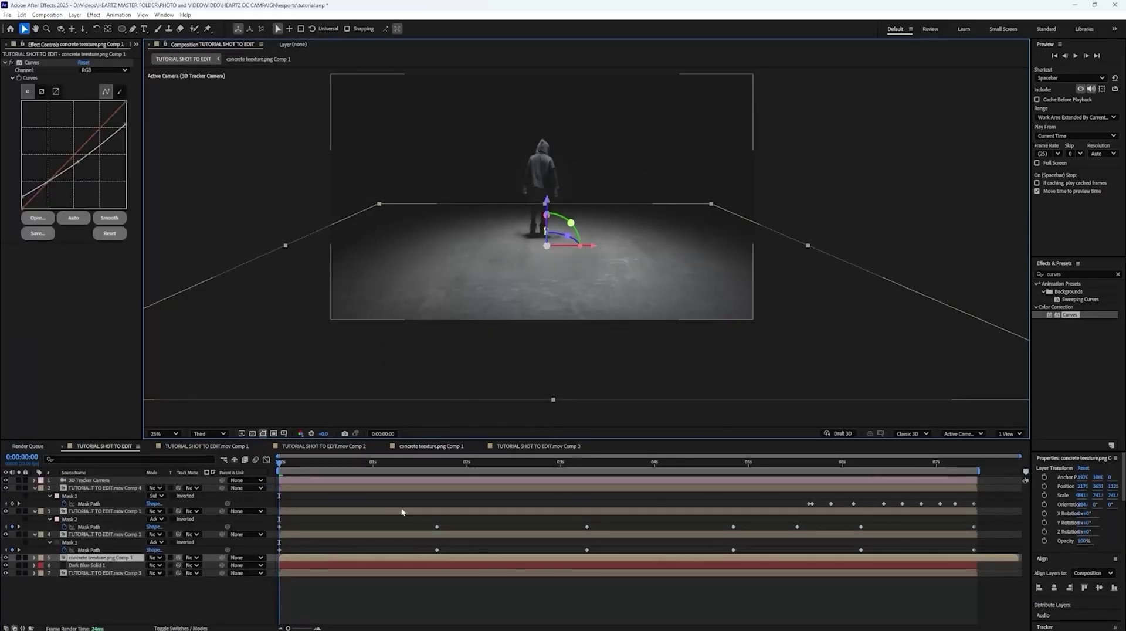
mouse_move(53, 175)
mouse_down()
mouse_move(52, 193)
mouse_move(74, 159)
mouse_move(68, 169)
mouse_up()
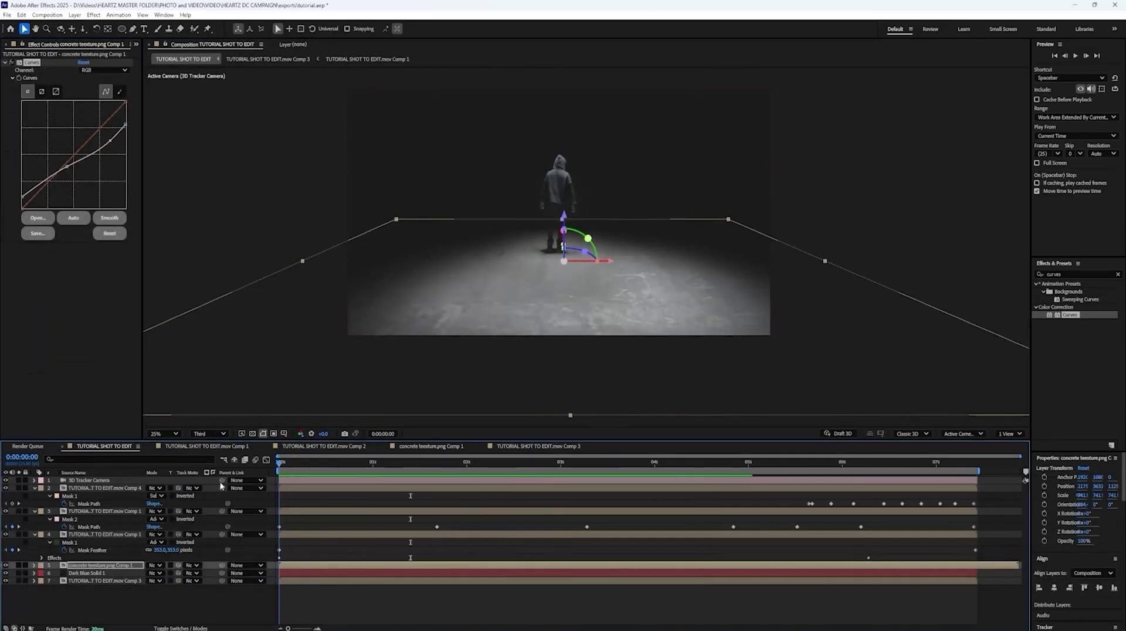
click(305, 535)
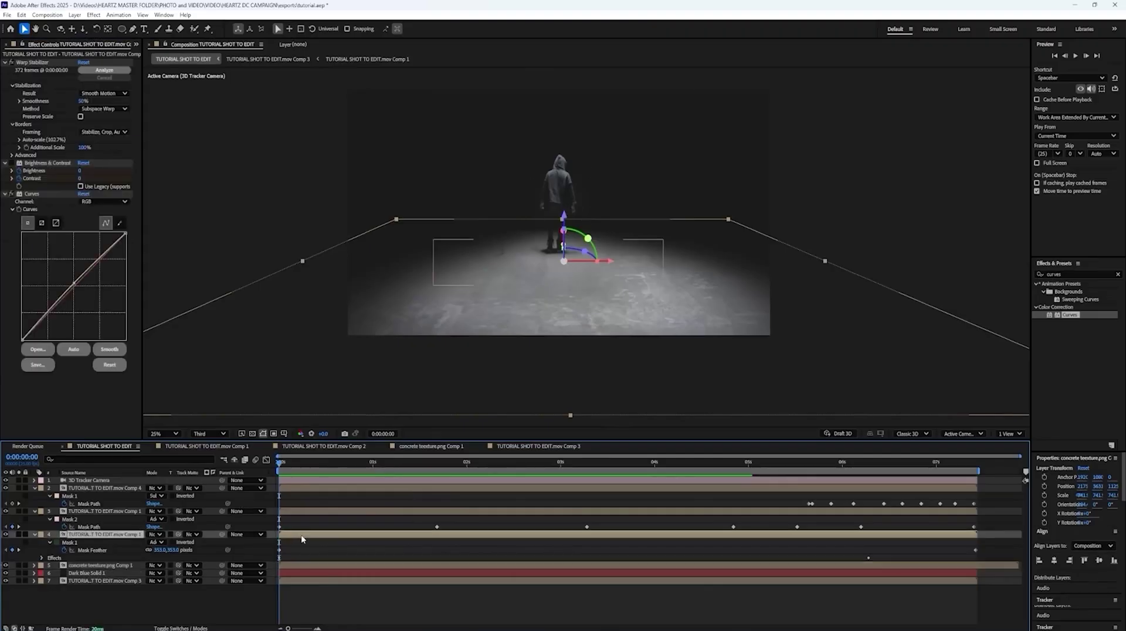
right_click(305, 534)
click(338, 474)
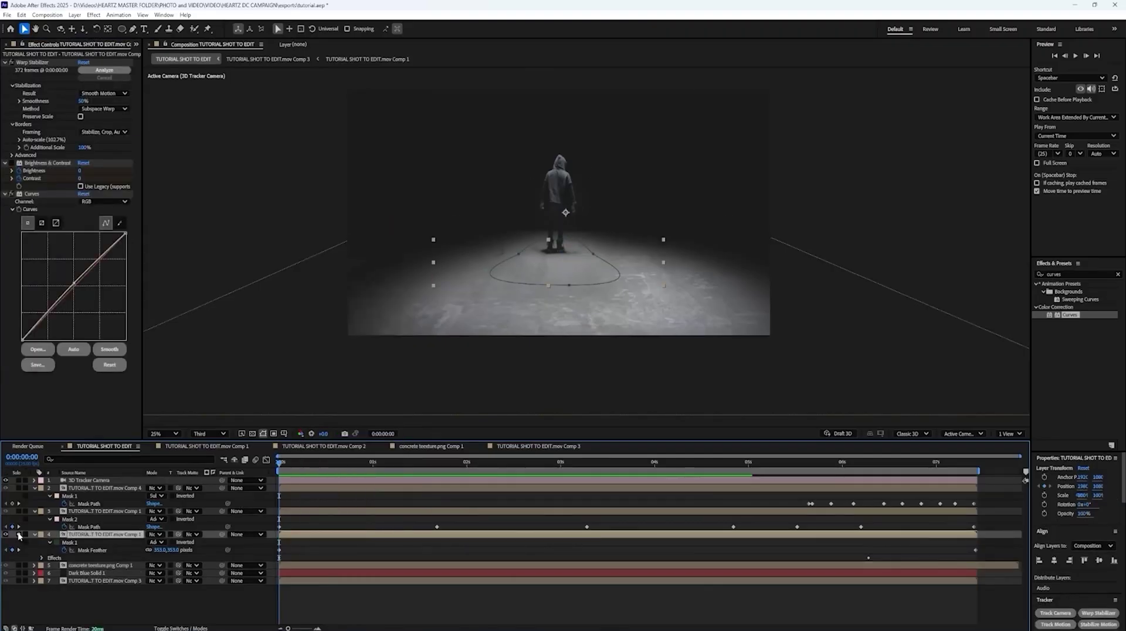
click(607, 388)
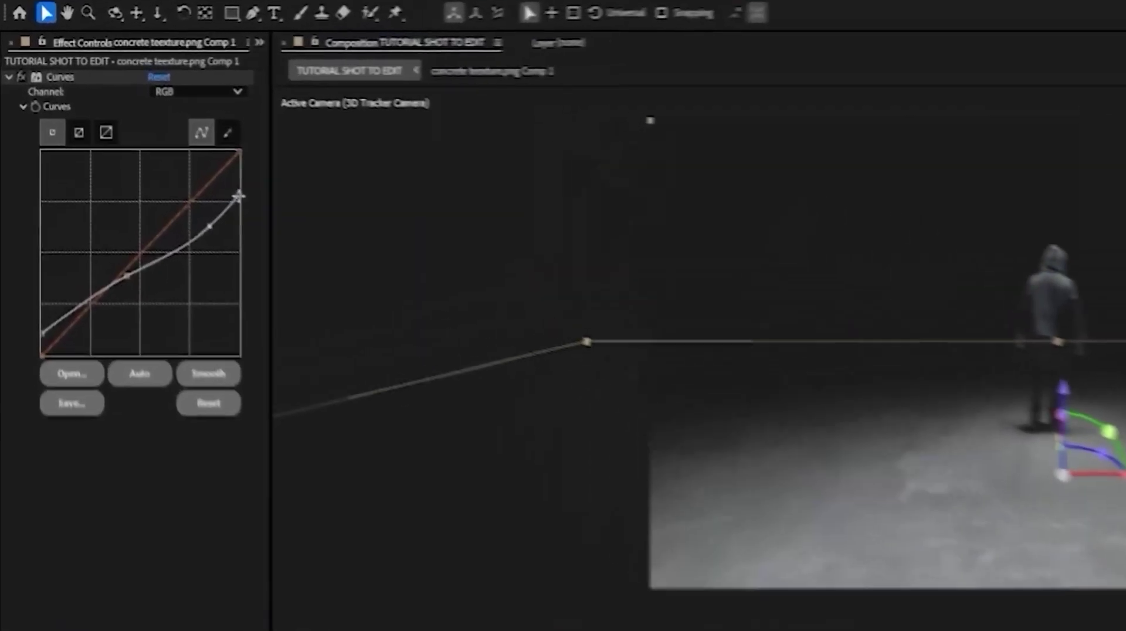
- Lower the highlights and midtones in the concrete layer's Curves and set its Hue/Saturation Master Lightness to 23
drag(125, 125, 126, 133)
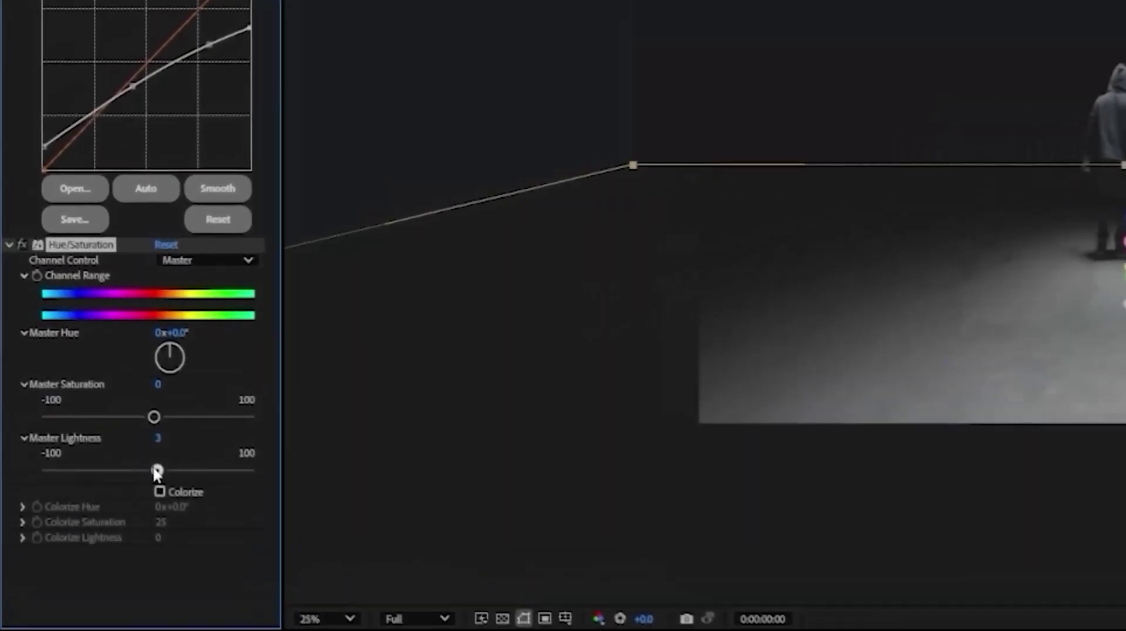
drag(159, 472, 179, 472)
drag(133, 87, 135, 111)
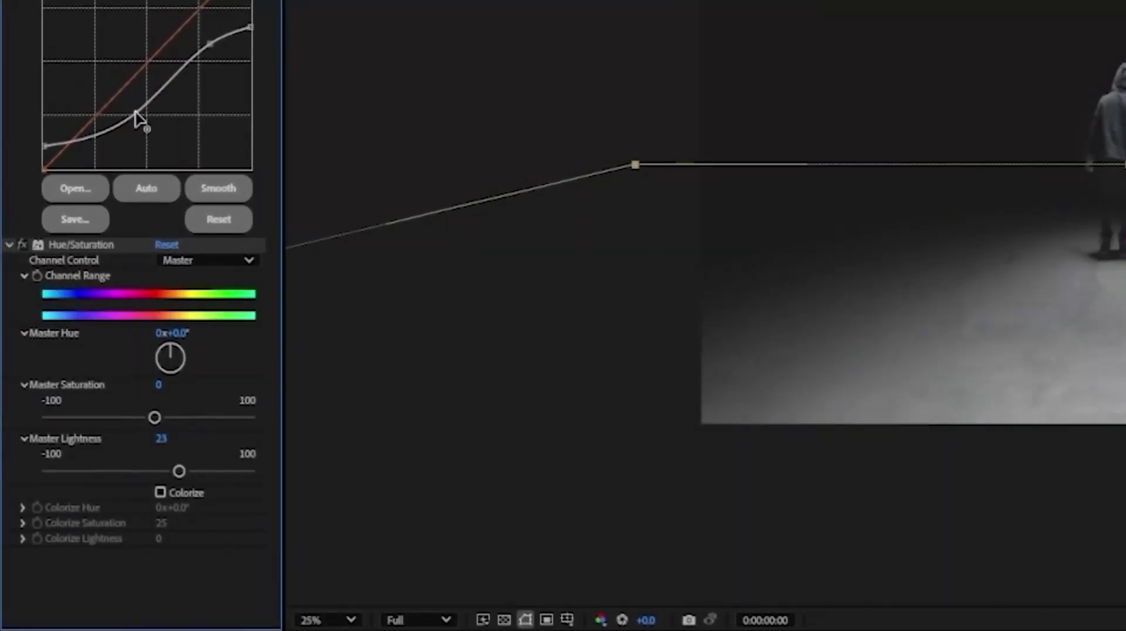
- Select the concrete floor layer and lower the midtones of its RGB Curves at a frame further along the shot
click(423, 541)
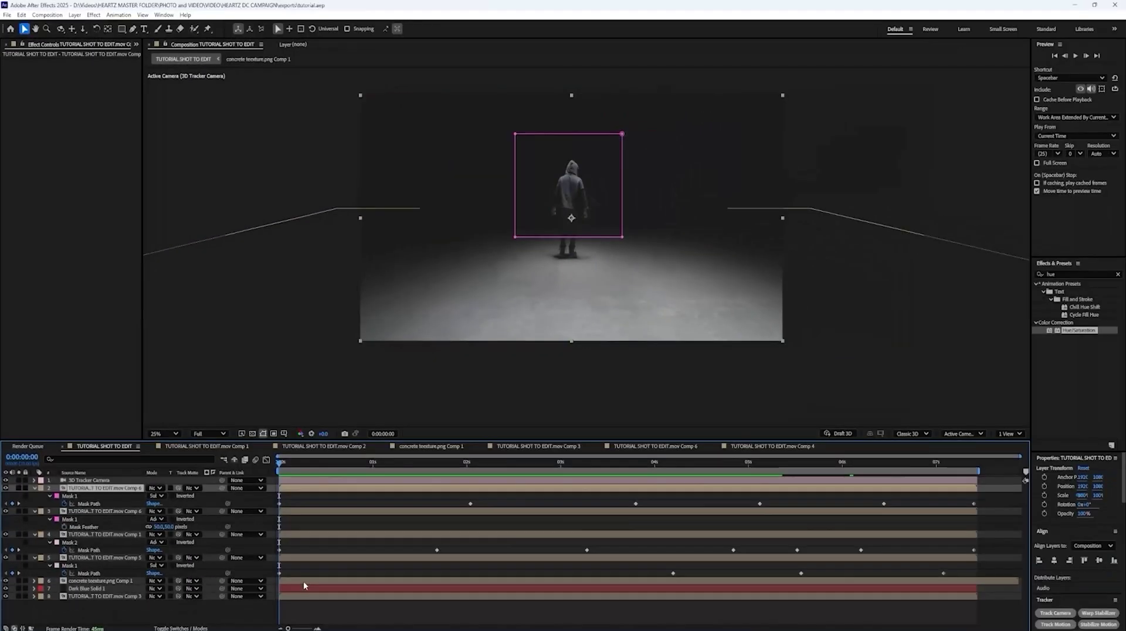
click(304, 581)
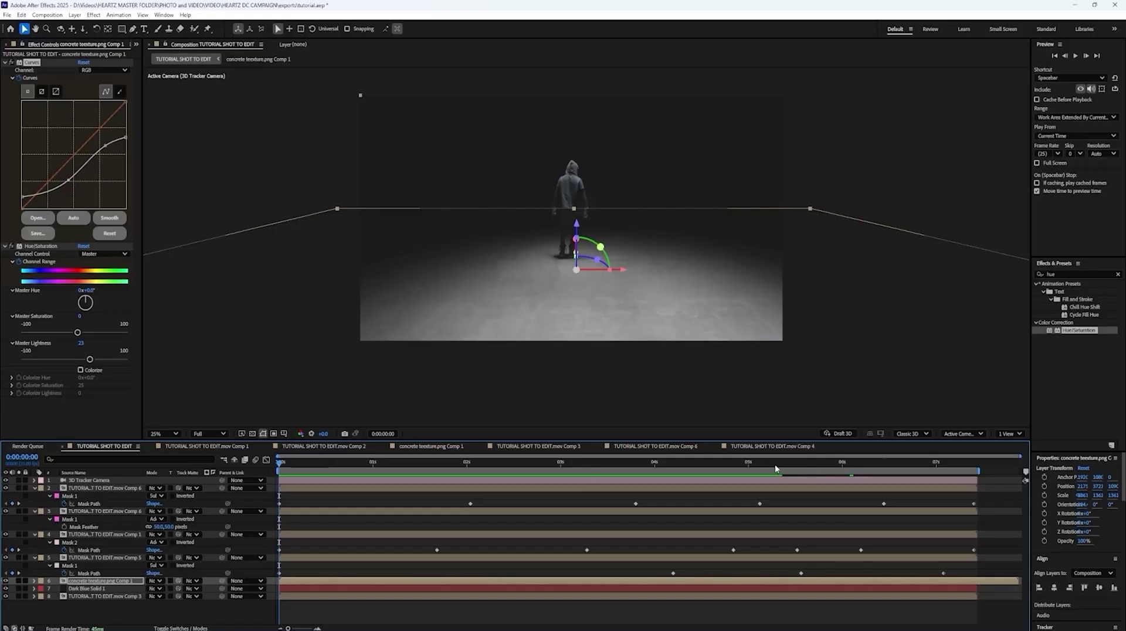
mouse_move(776, 469)
mouse_down()
mouse_move(818, 466)
mouse_move(759, 468)
mouse_up()
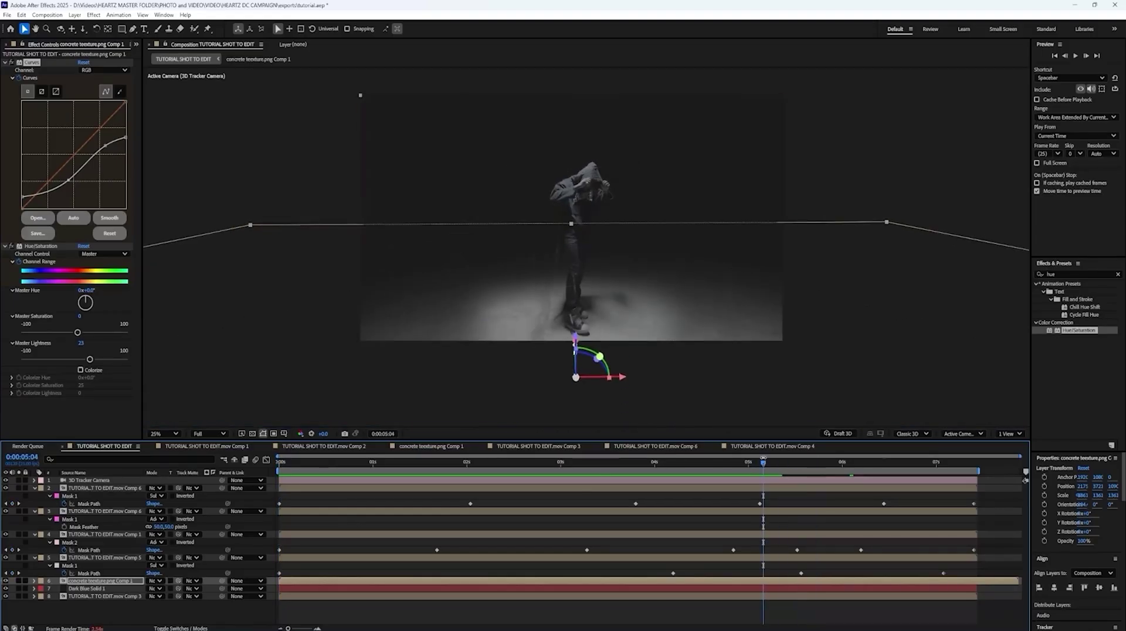
drag(763, 461, 875, 477)
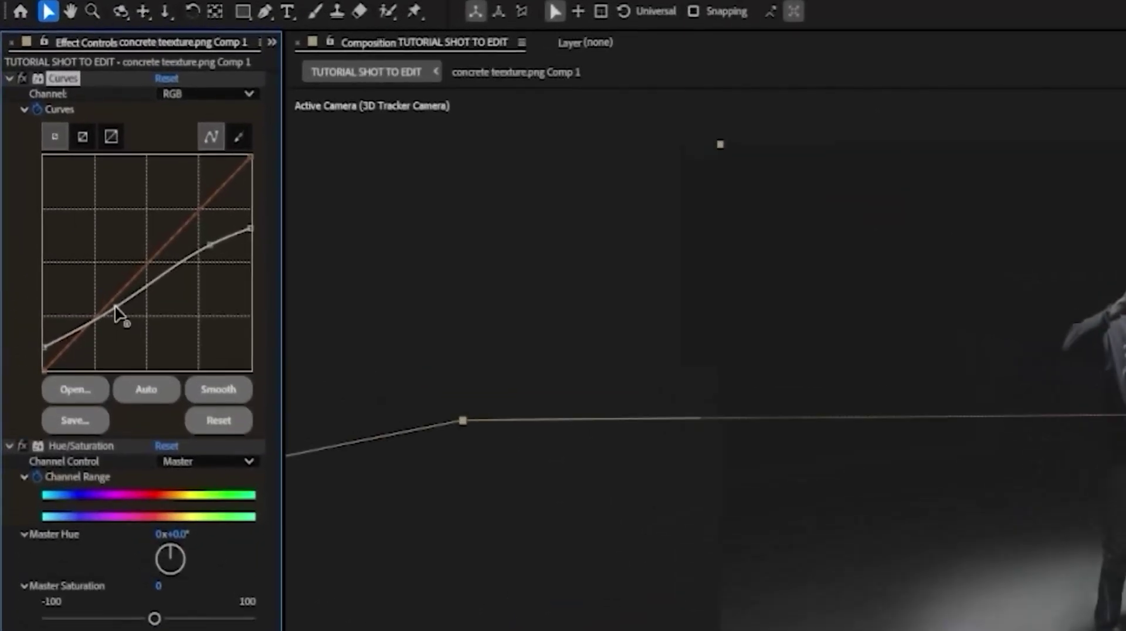
drag(142, 293, 135, 314)
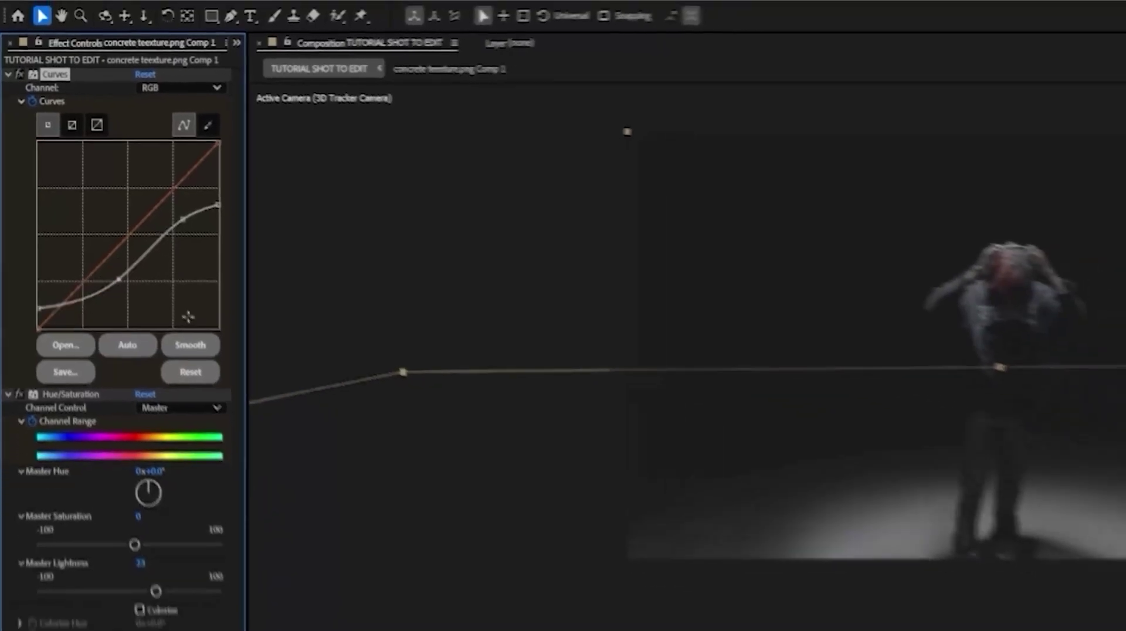
drag(89, 359, 800, 413)
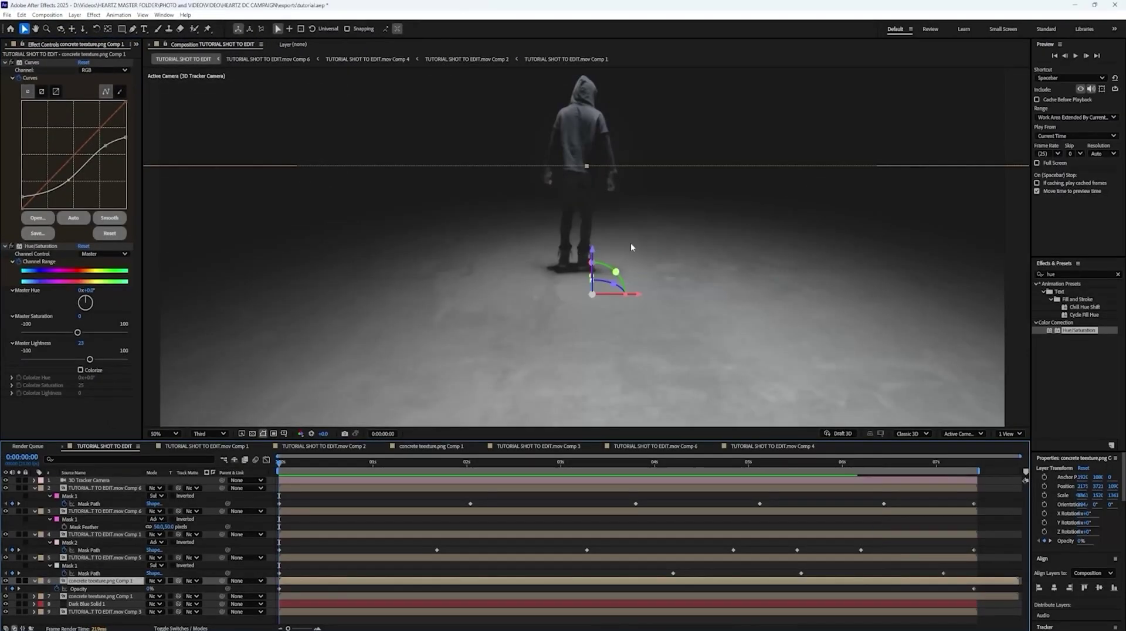
- Draw an elliptical mask around the subject's feet and floor shadow on the Comp 3 footage copy and open its Mask Feather
click(82, 612)
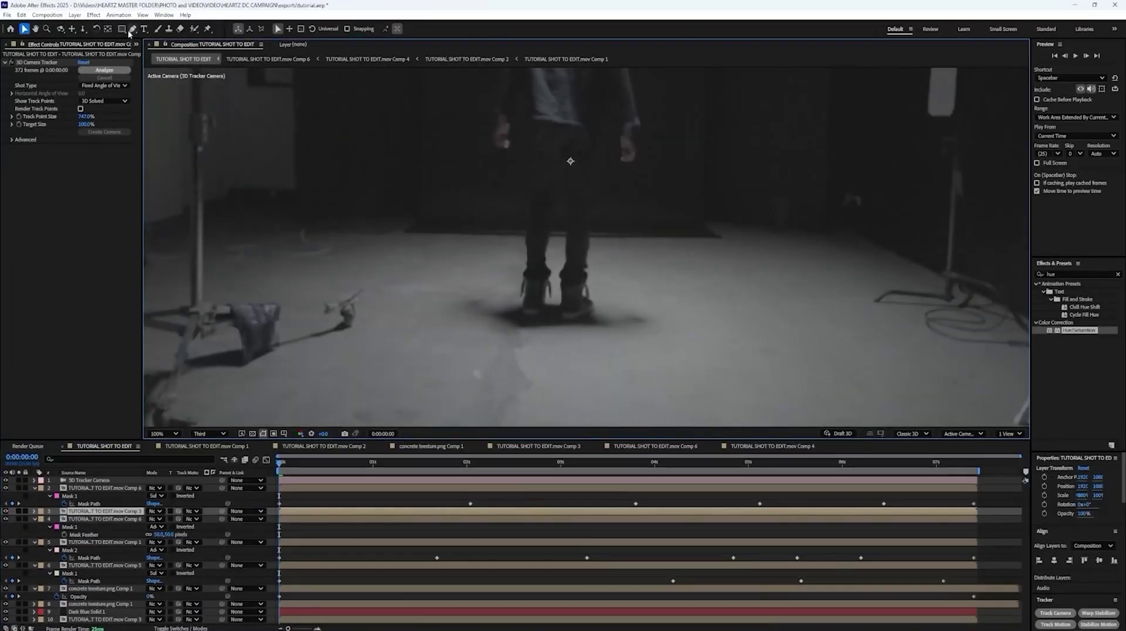
drag(122, 30, 147, 52)
drag(457, 280, 659, 350)
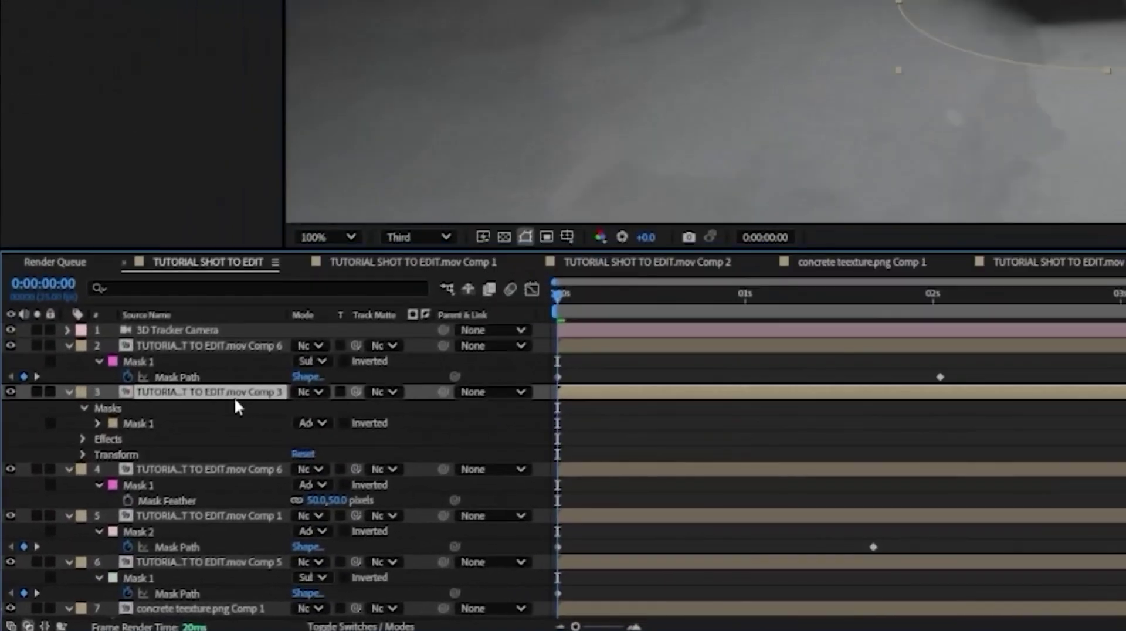
key(f)
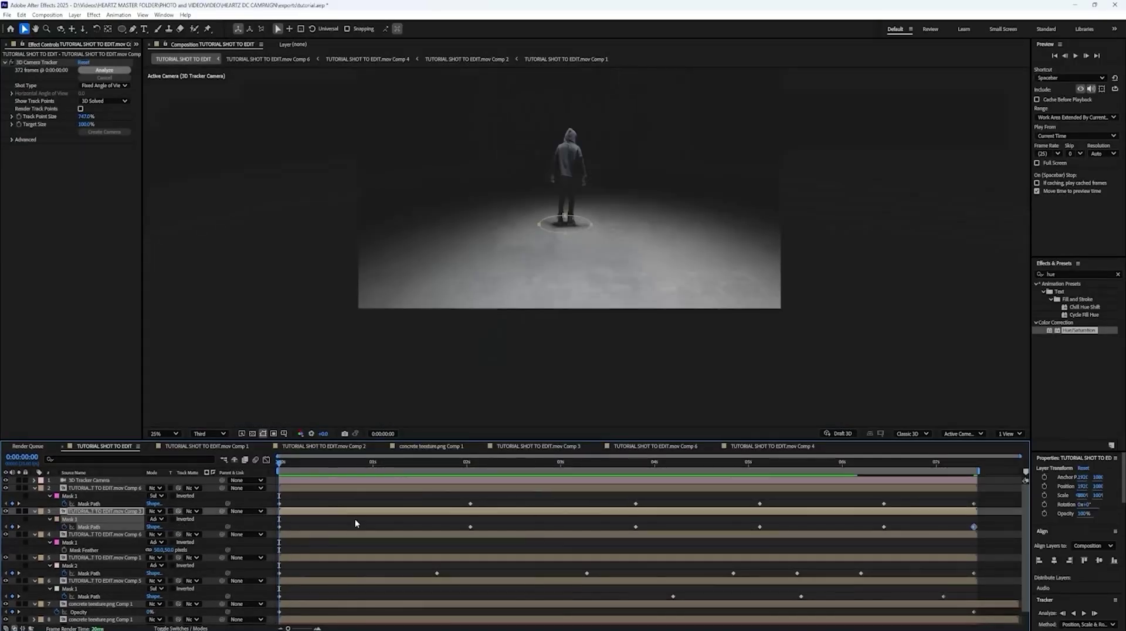
- Duplicate the footage layer with the oval foot-shadow mask and solo the copy
click(354, 520)
click(359, 512)
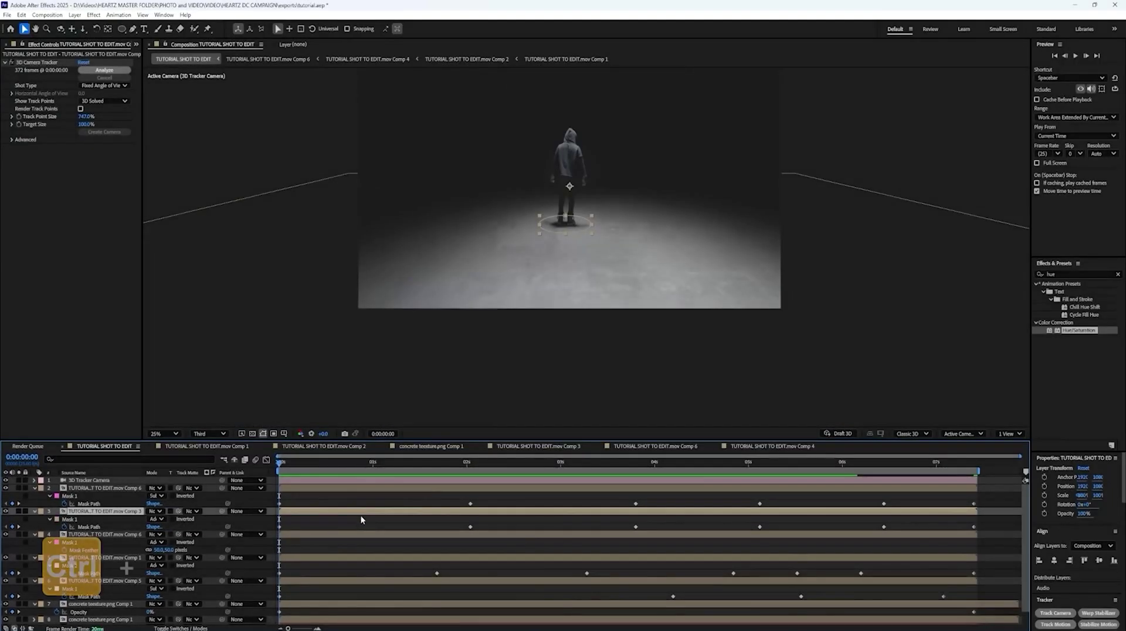
key(ctrl+d)
scroll(554, 277, up, 2)
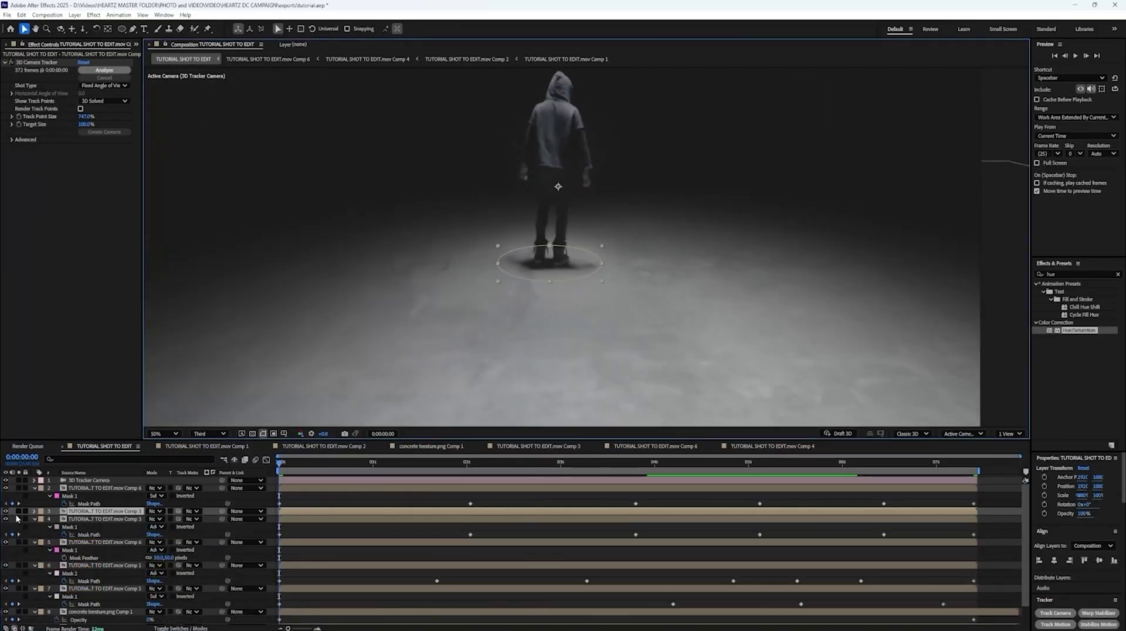
click(18, 511)
scroll(573, 257, up, 2)
- Enlarge the copy's oval mask sideways and below the feet so it surrounds the whole floor shadow
drag(437, 289, 380, 289)
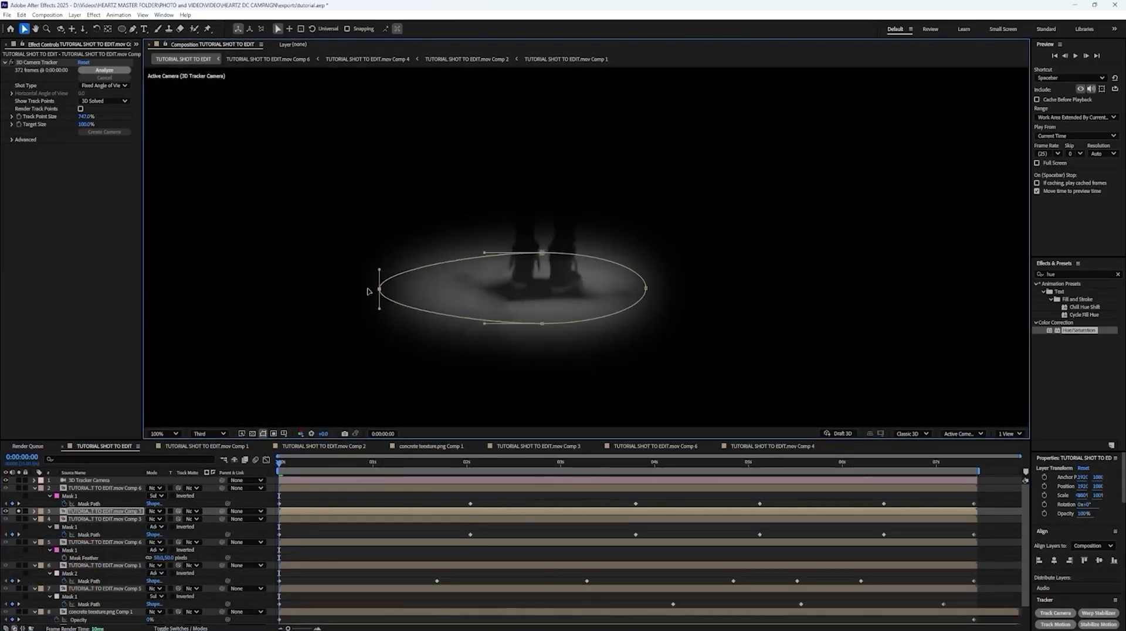
drag(542, 323, 542, 347)
drag(646, 288, 696, 289)
key(u)
click(18, 526)
drag(405, 322, 342, 331)
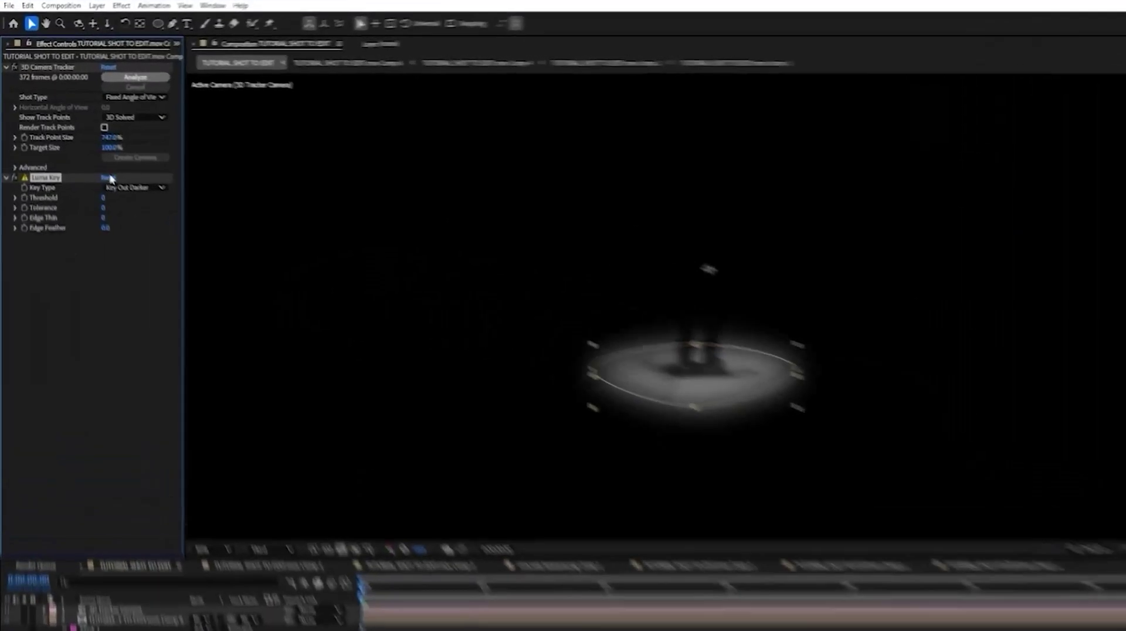
- Set the shadow copy's Luma Key to Key Out Brighter with Threshold 93, Edge Thin 1 and a feathered edge, then unsolo and preview
click(207, 264)
click(177, 287)
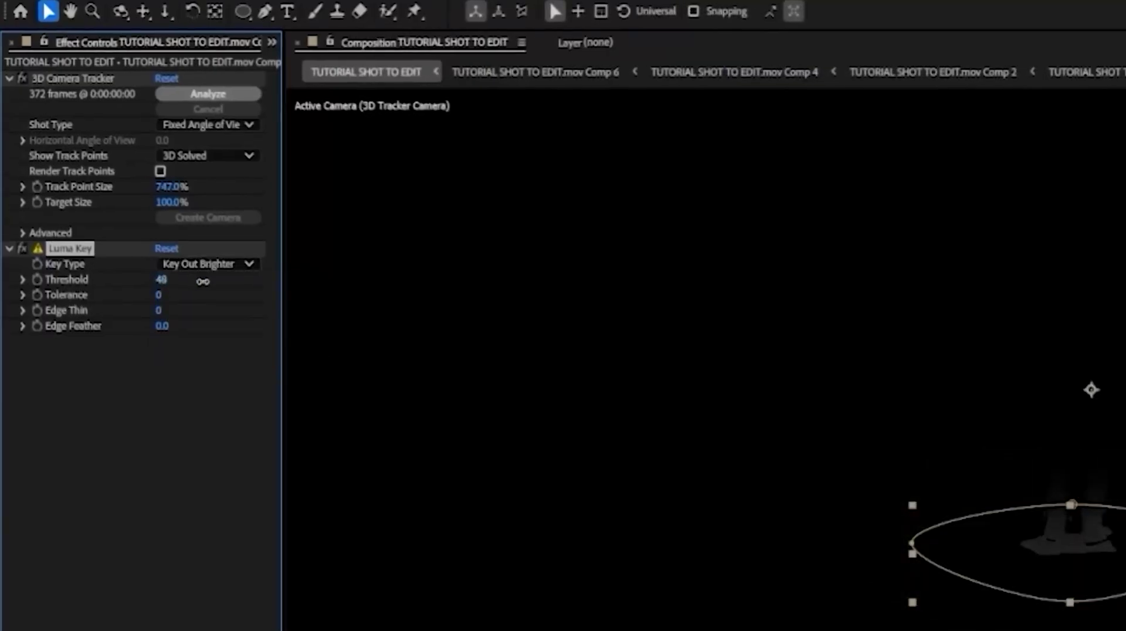
drag(203, 282, 243, 281)
drag(166, 326, 250, 327)
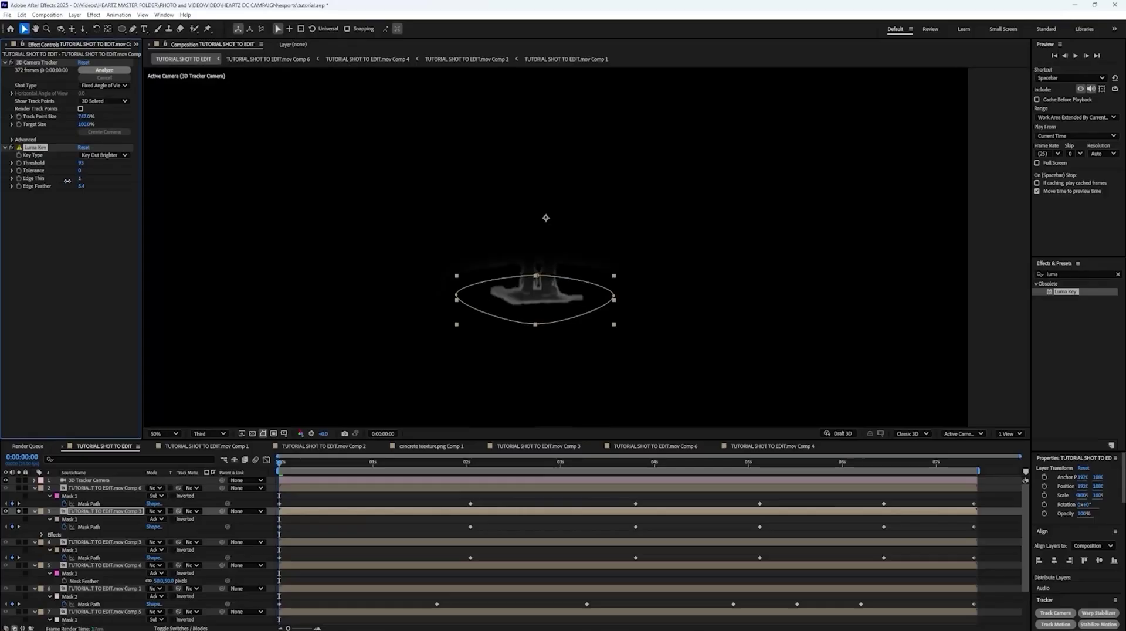
click(20, 511)
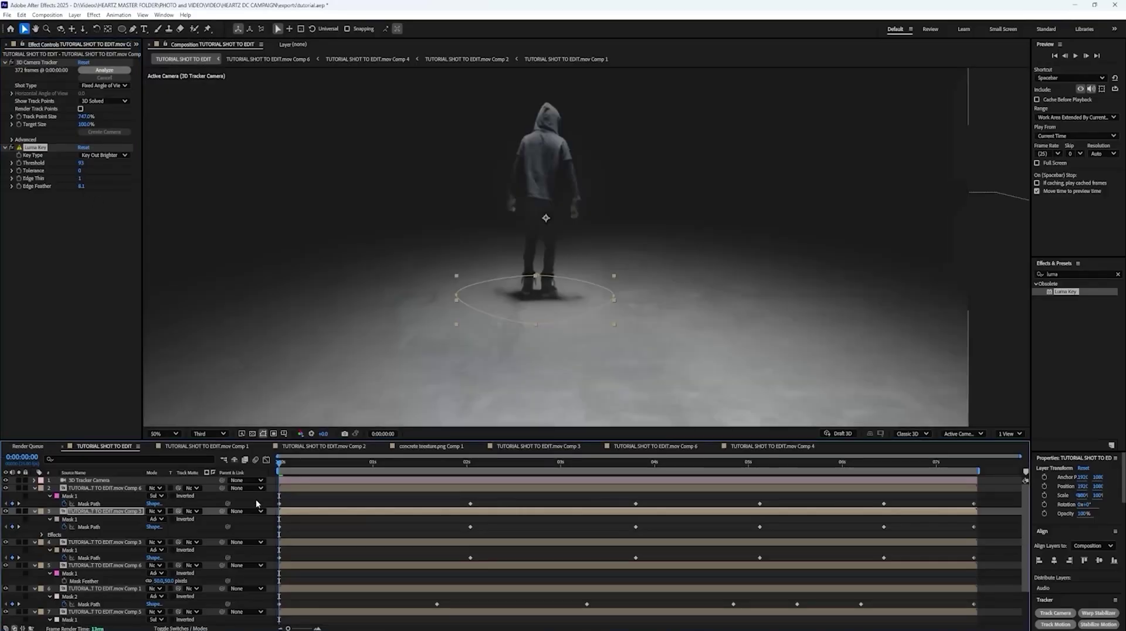
key(space)
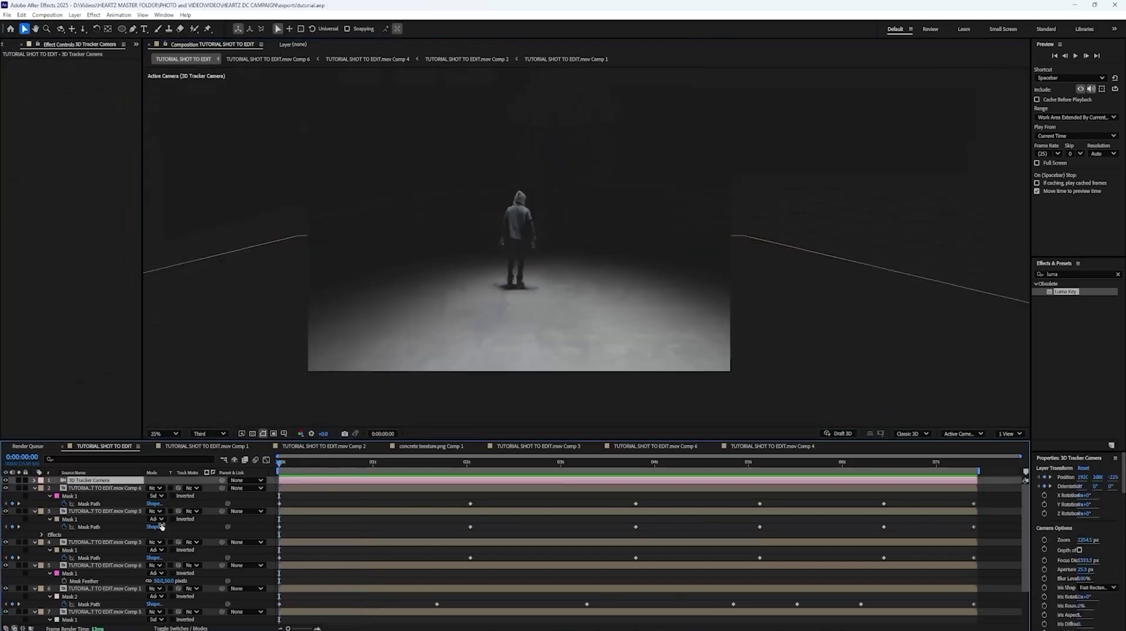
- Pre-compose all layers of the comp, from the 3D Tracker Camera down to the lowest footage layer
scroll(118, 595, down, 2)
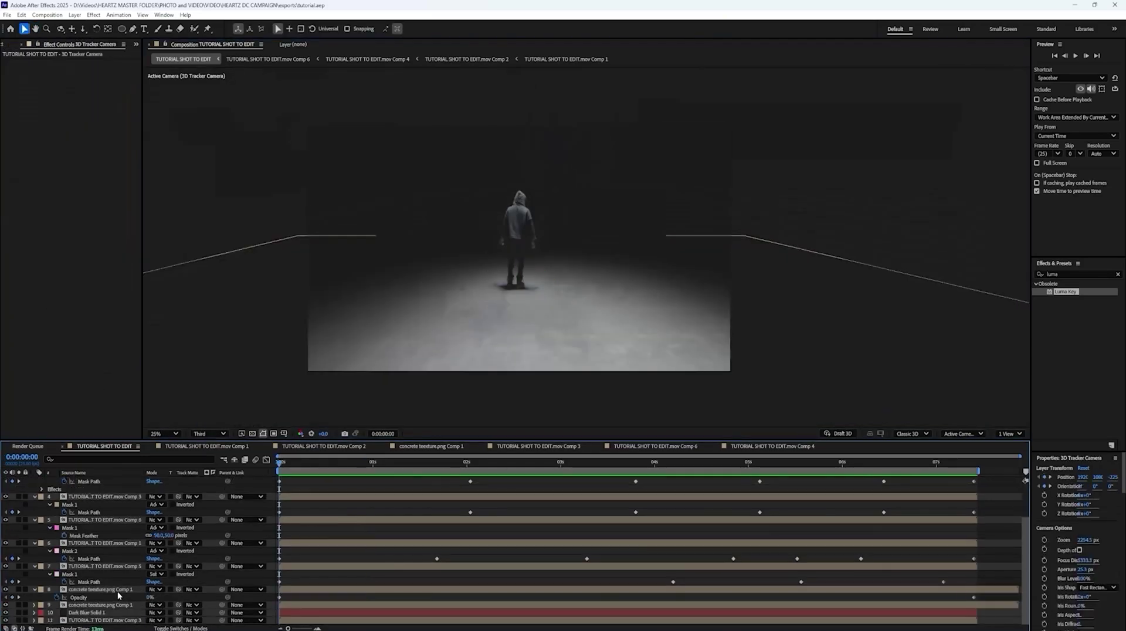
shift+click(117, 623)
right_click(118, 623)
click(173, 562)
key(Return)
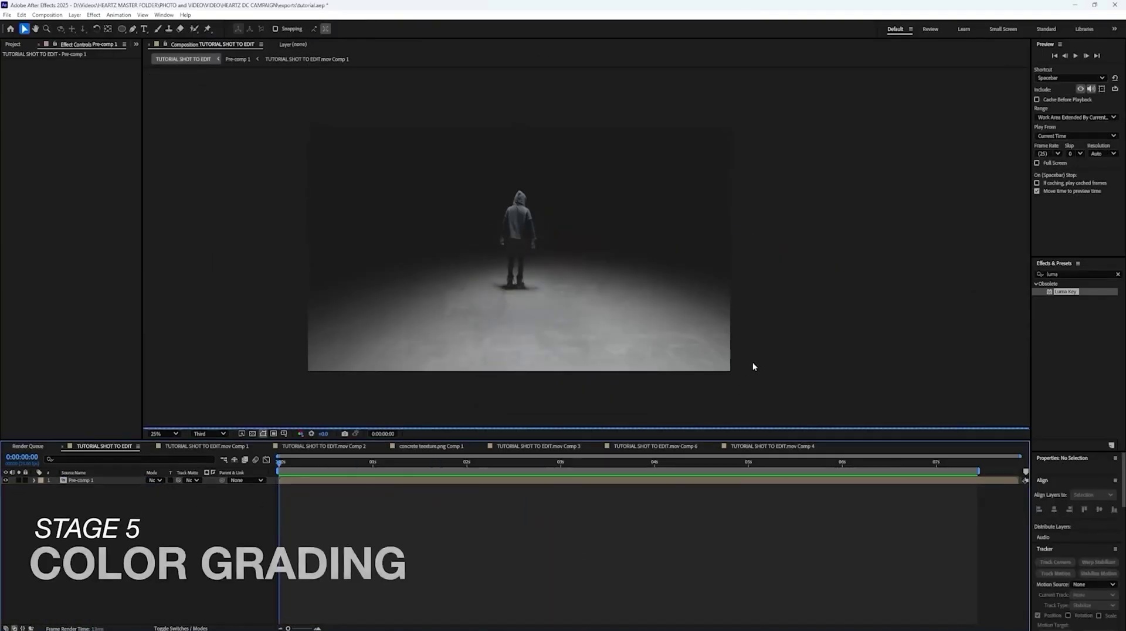
- Add an adjustment layer above the pre-comp and apply Lumetri Color with Temperature -10
right_click(784, 360)
mouse_move(807, 366)
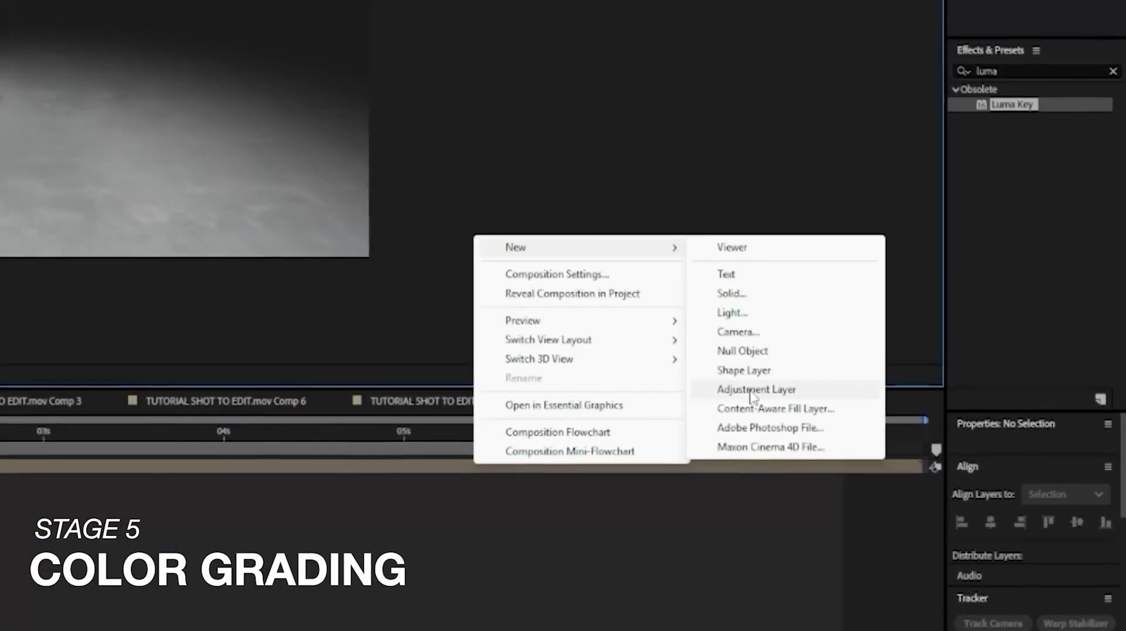
click(753, 393)
click(1009, 71)
text(lumet)
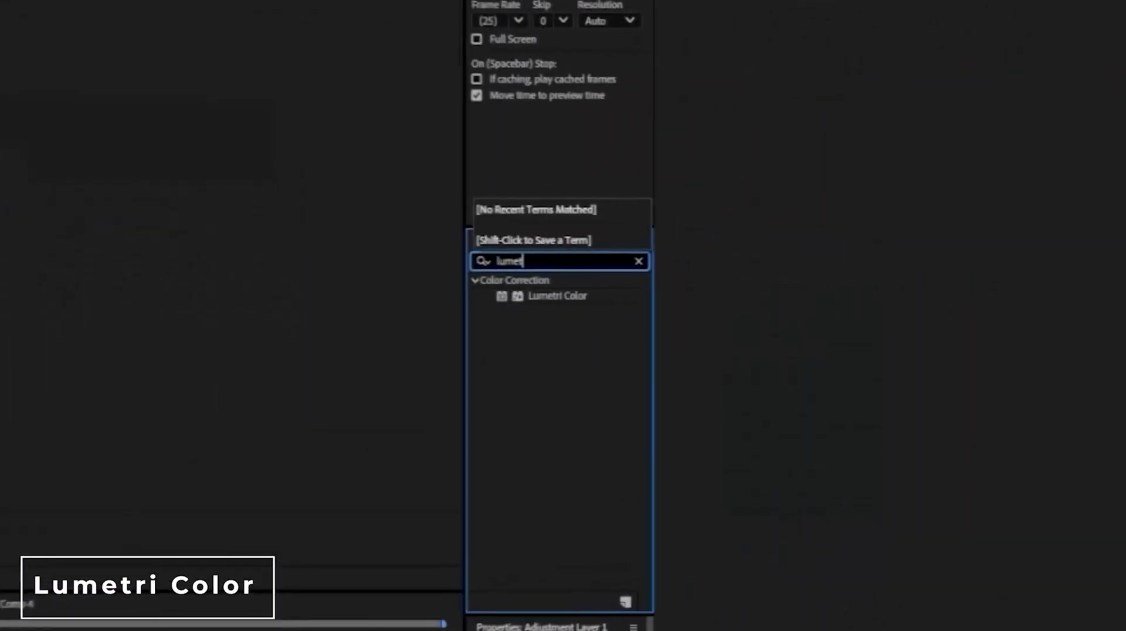
click(557, 295)
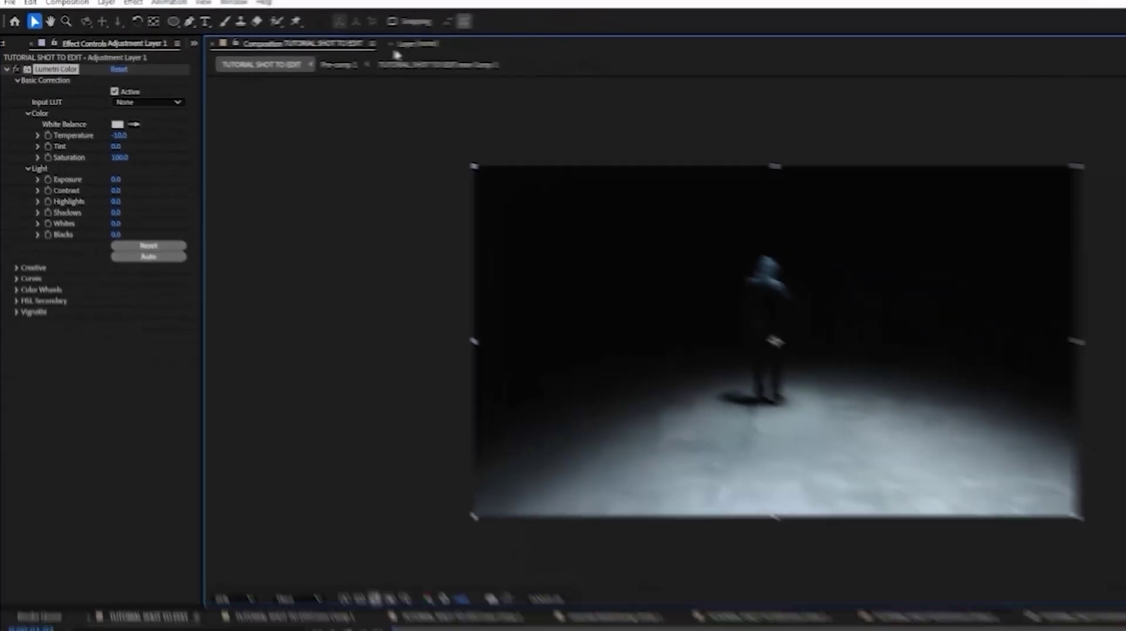
- Draw a curved mask around the bright floor area on the subject's right-hand side on the upper pre-comp copy
click(475, 73)
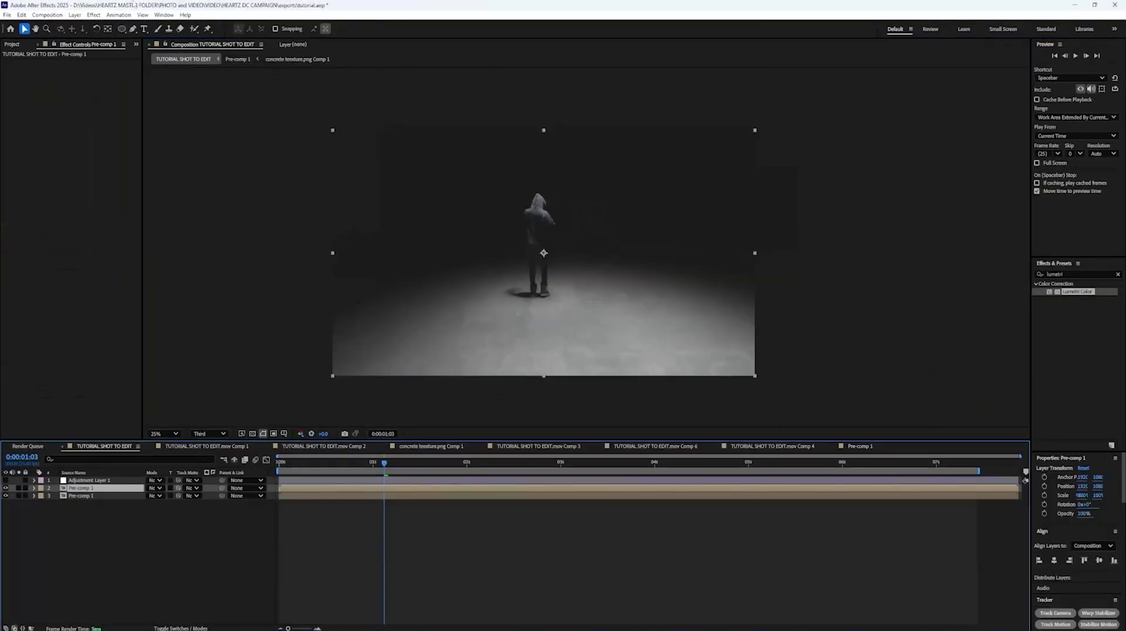
click(656, 175)
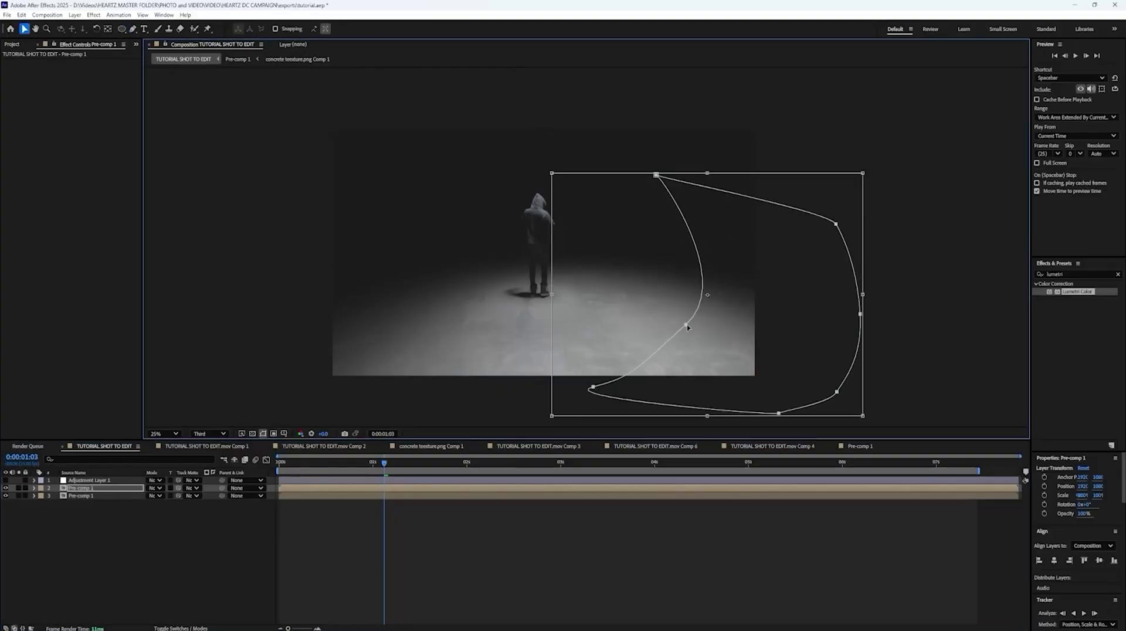
click(688, 327)
drag(696, 324, 729, 291)
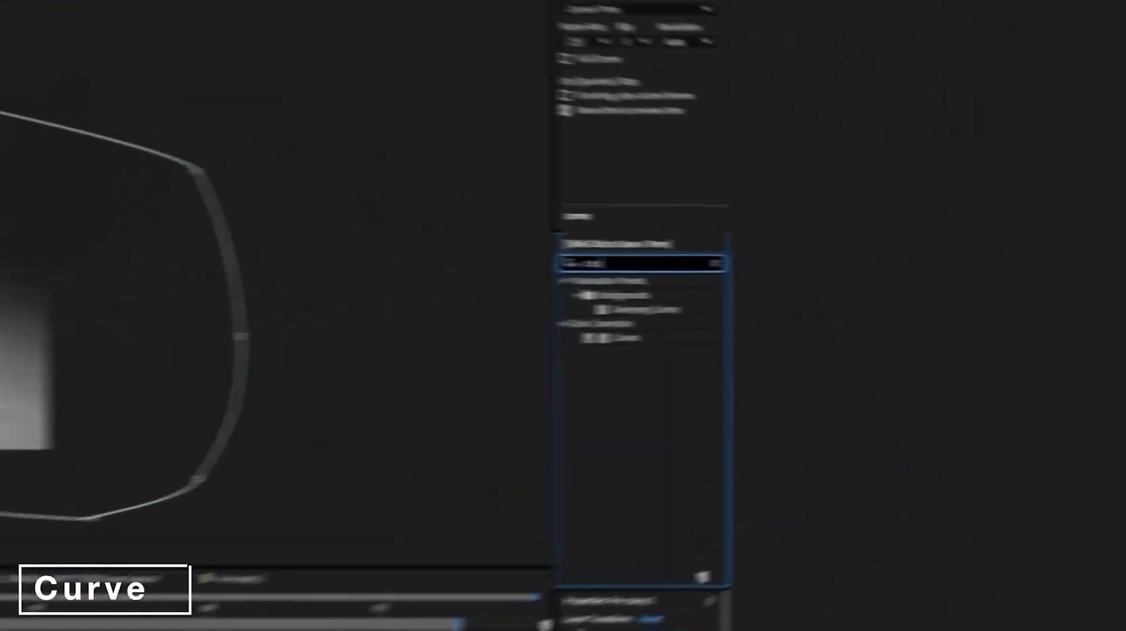
- Apply Curves to the masked pre-comp copy, lower its RGB midtones slightly and open the Mask Feather value for editing
drag(626, 338, 44, 285)
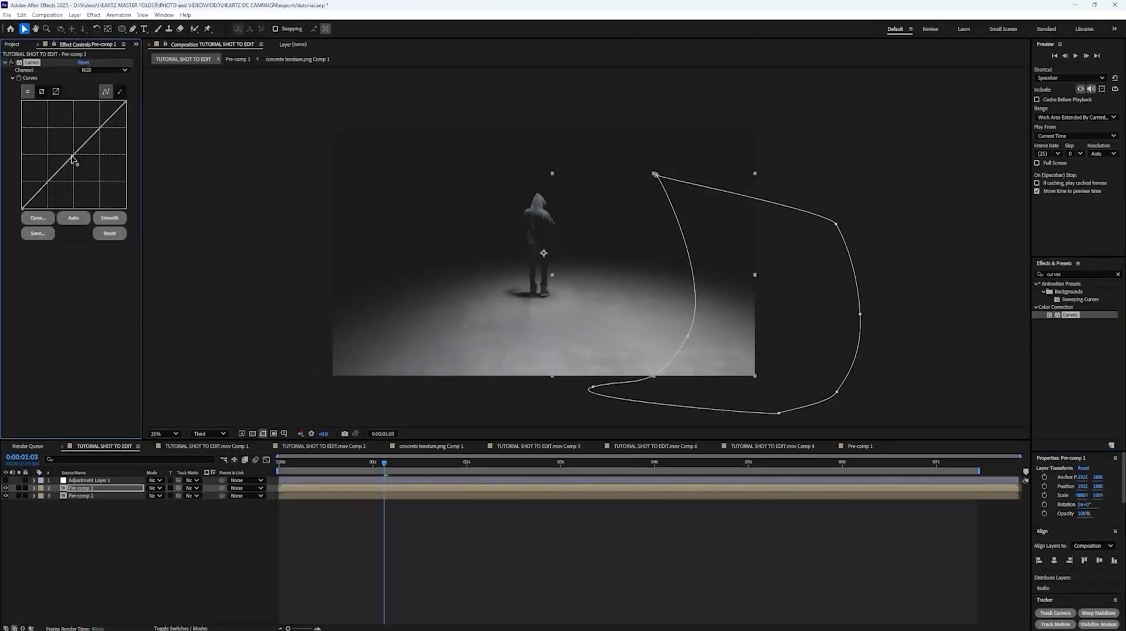
key(f)
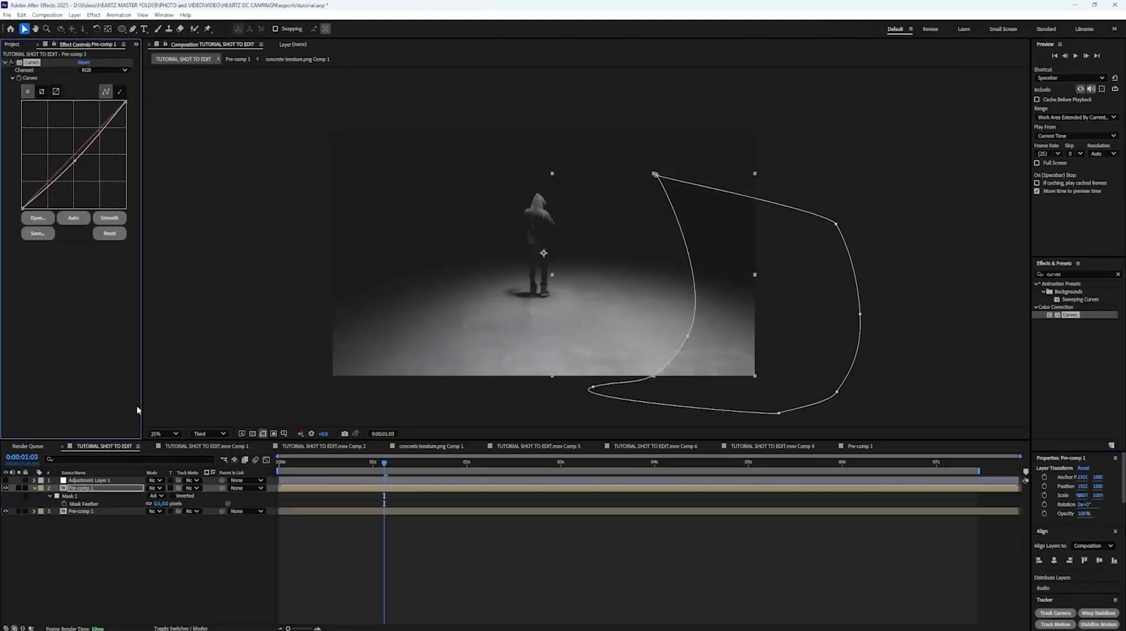
click(163, 505)
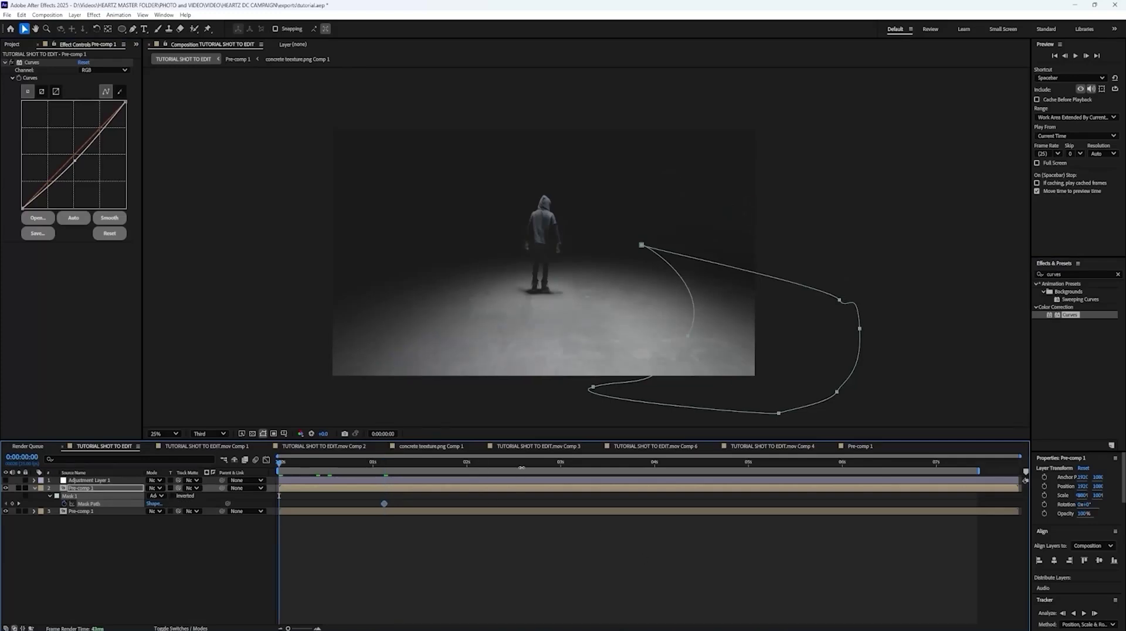
- Show the adjustment layer, darken the masked copy's Curves midtones further and pull its mask edge inward at the first frame
click(598, 471)
click(6, 481)
drag(74, 162, 76, 167)
drag(688, 335, 675, 345)
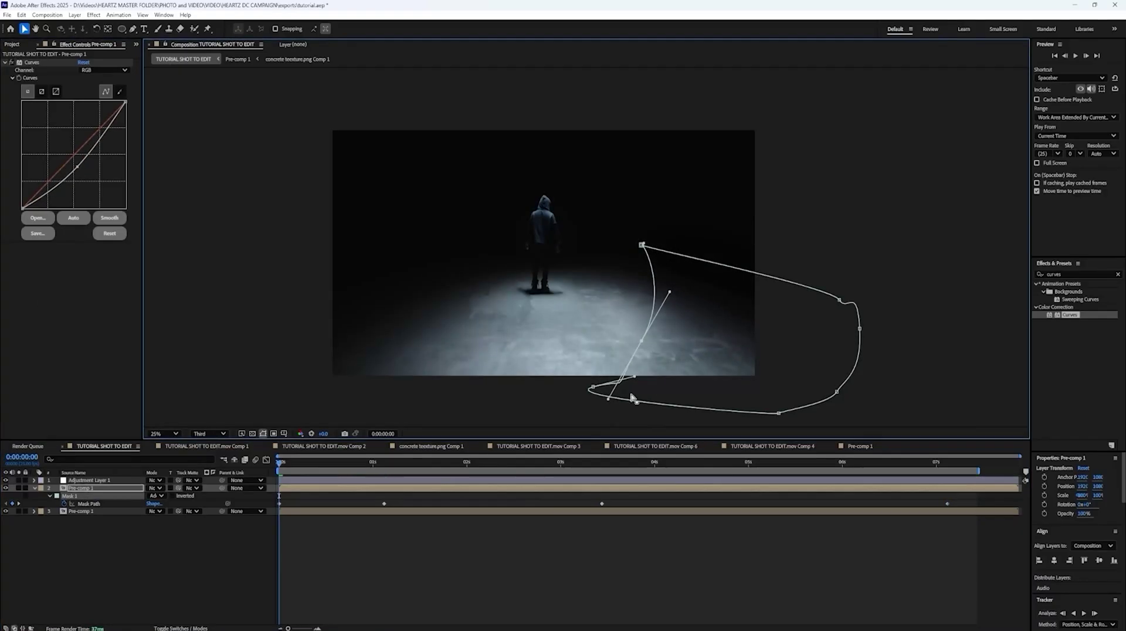